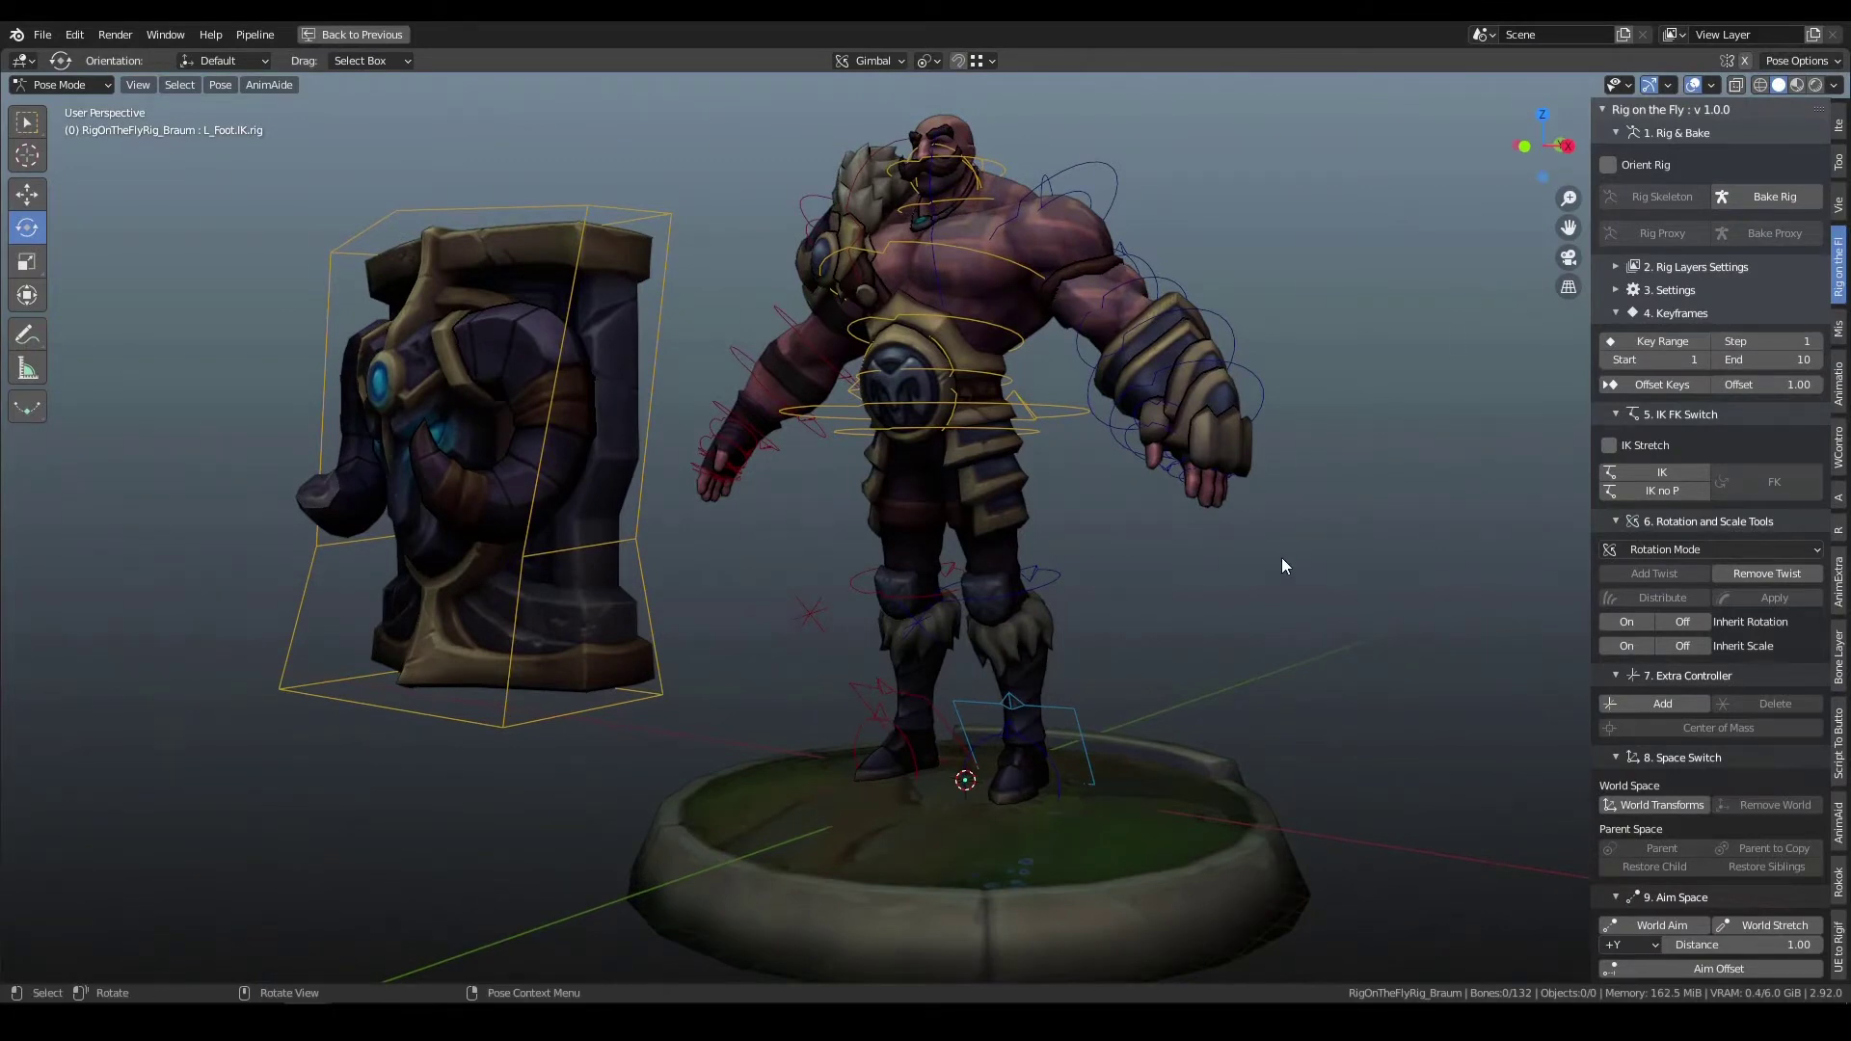
# - Try moving the Root controller at the character's hips to test the whole-body control, and clear the selection
pyautogui.moveTo(1093, 611)
pyautogui.mouseDown(button='middle')
pyautogui.moveTo(1133, 639)
pyautogui.moveTo(1097, 623)
pyautogui.mouseUp(button='middle')
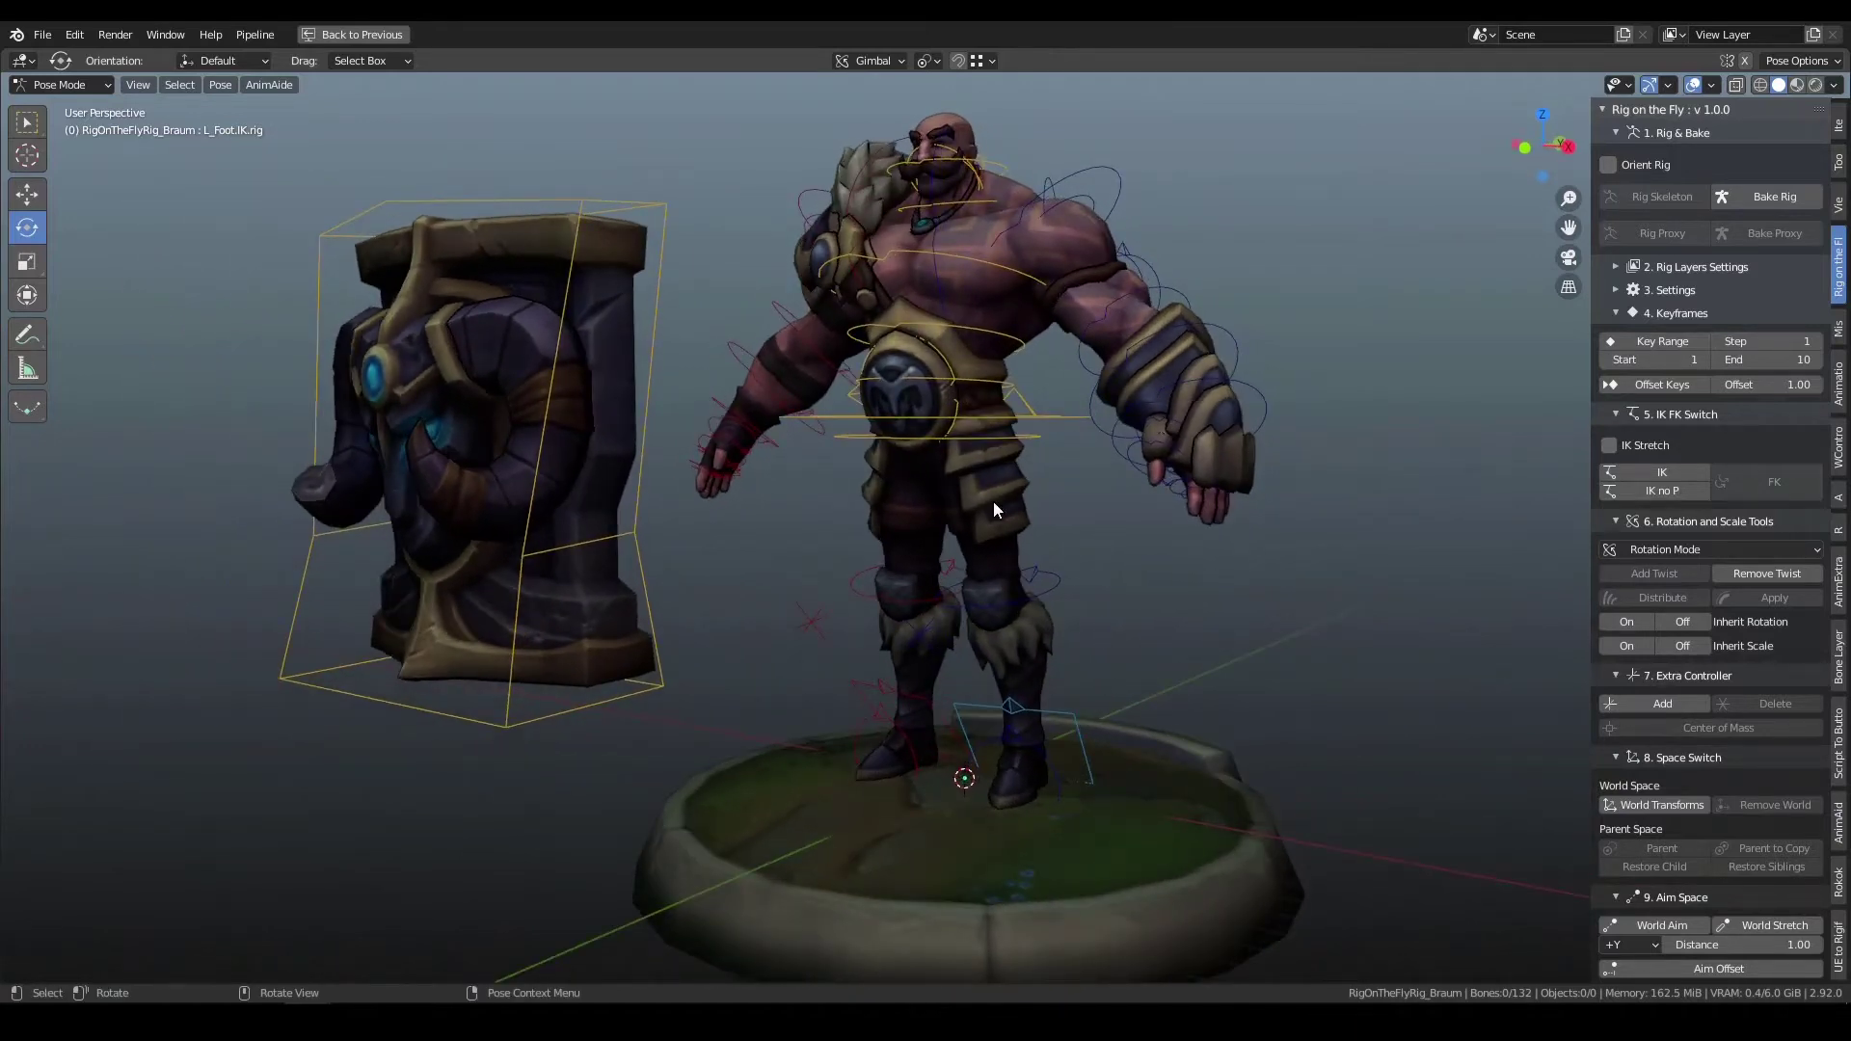
pyautogui.moveTo(1071, 396); pyautogui.dragTo(1071, 456, button='middle')
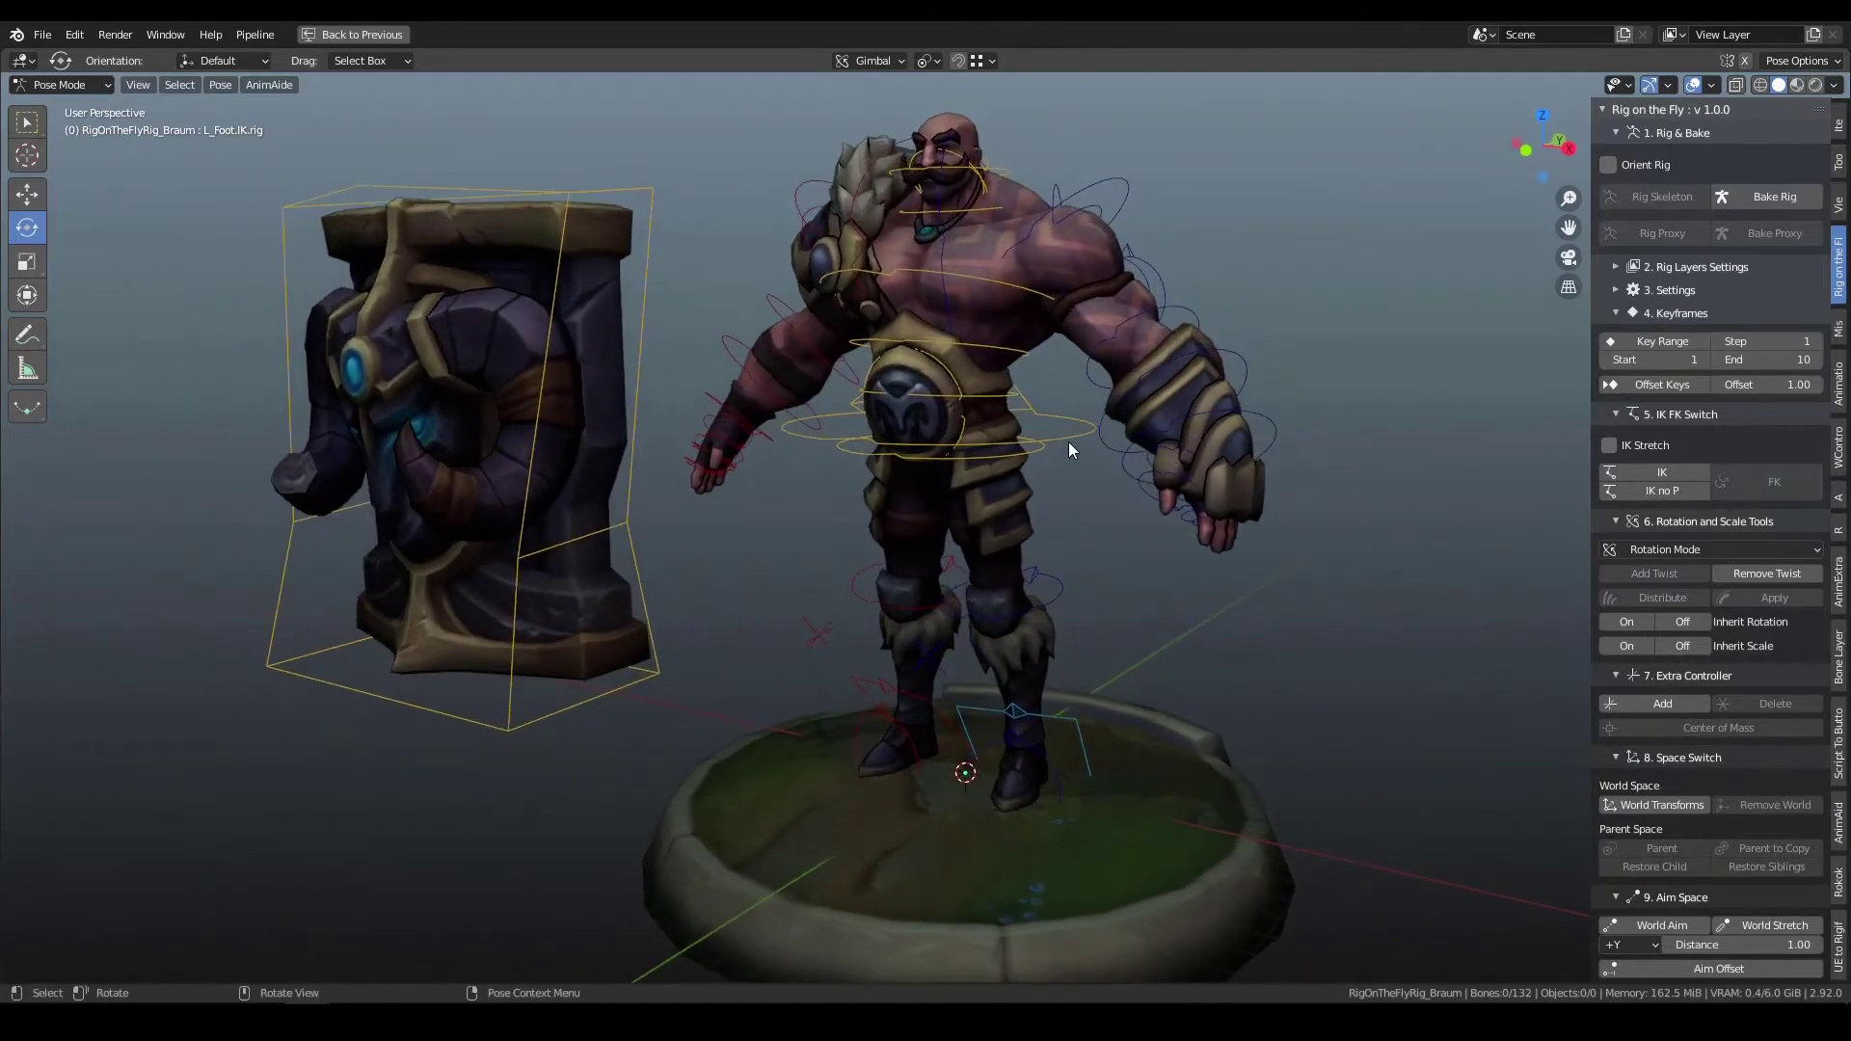
pyautogui.click(1078, 724)
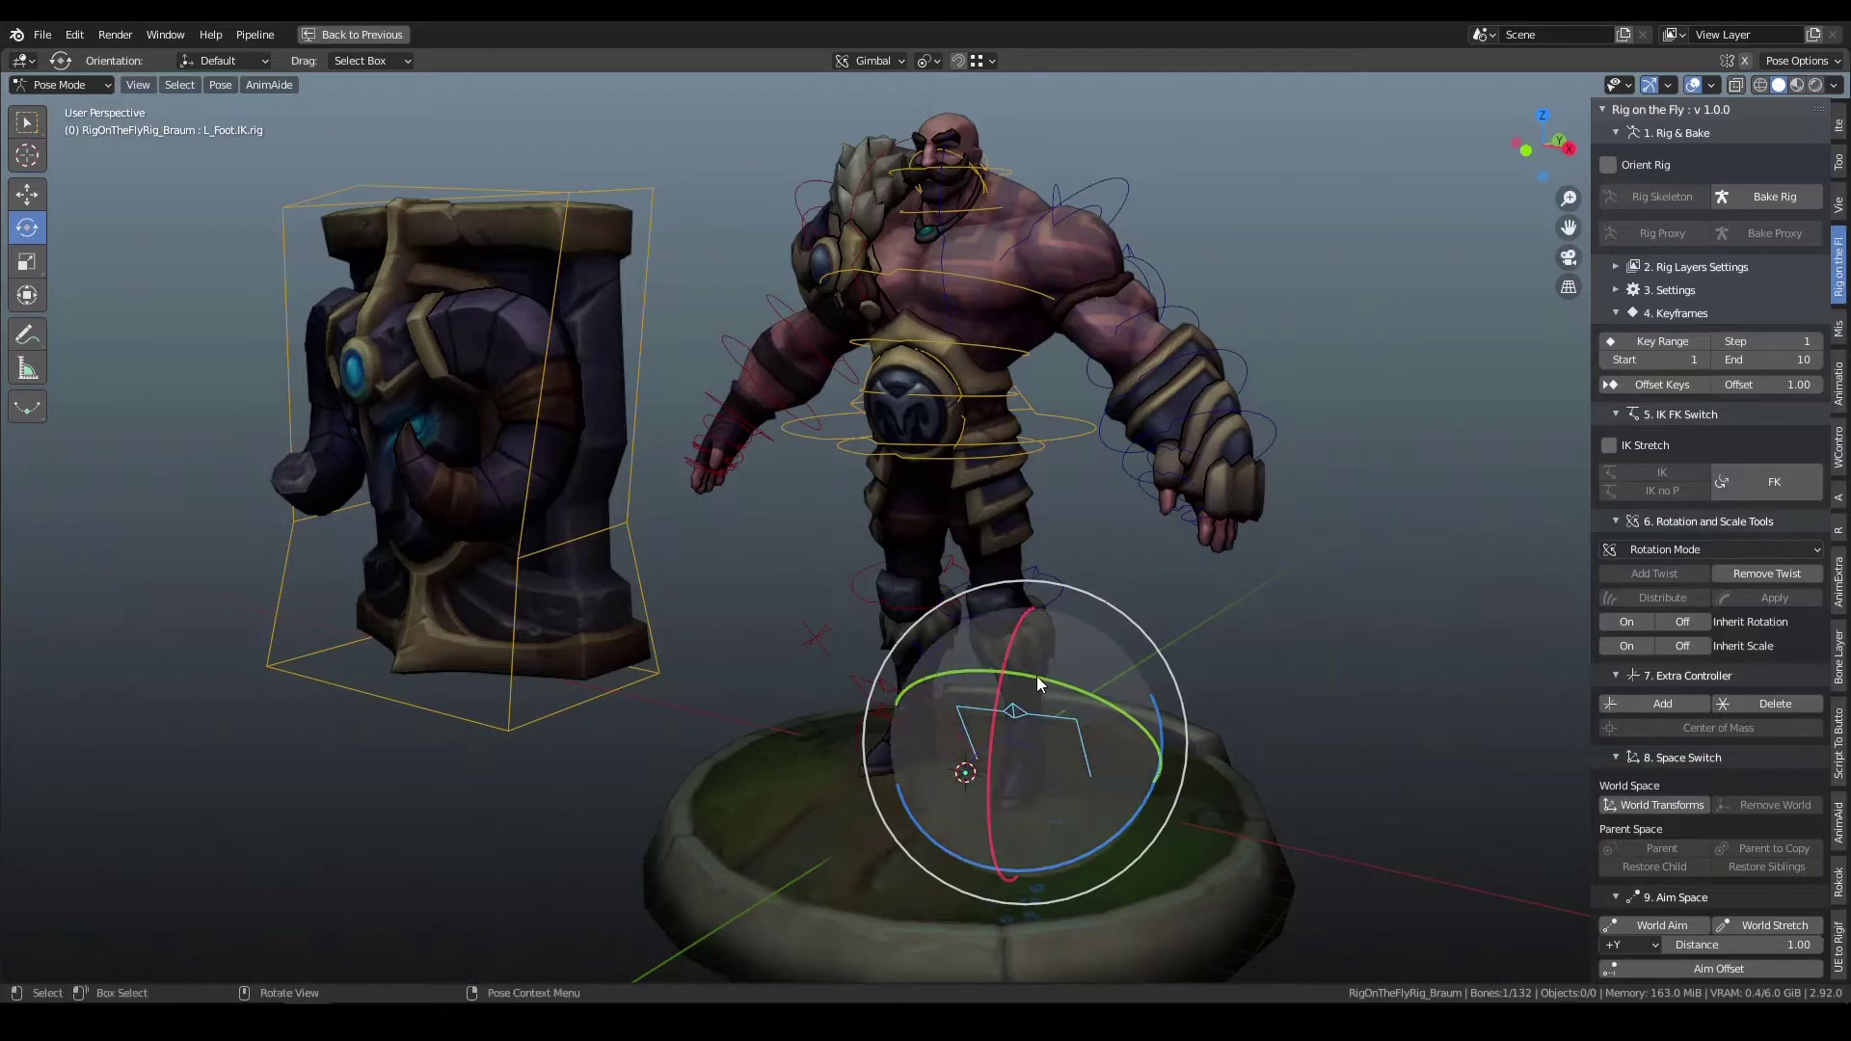
pyautogui.click(1060, 432)
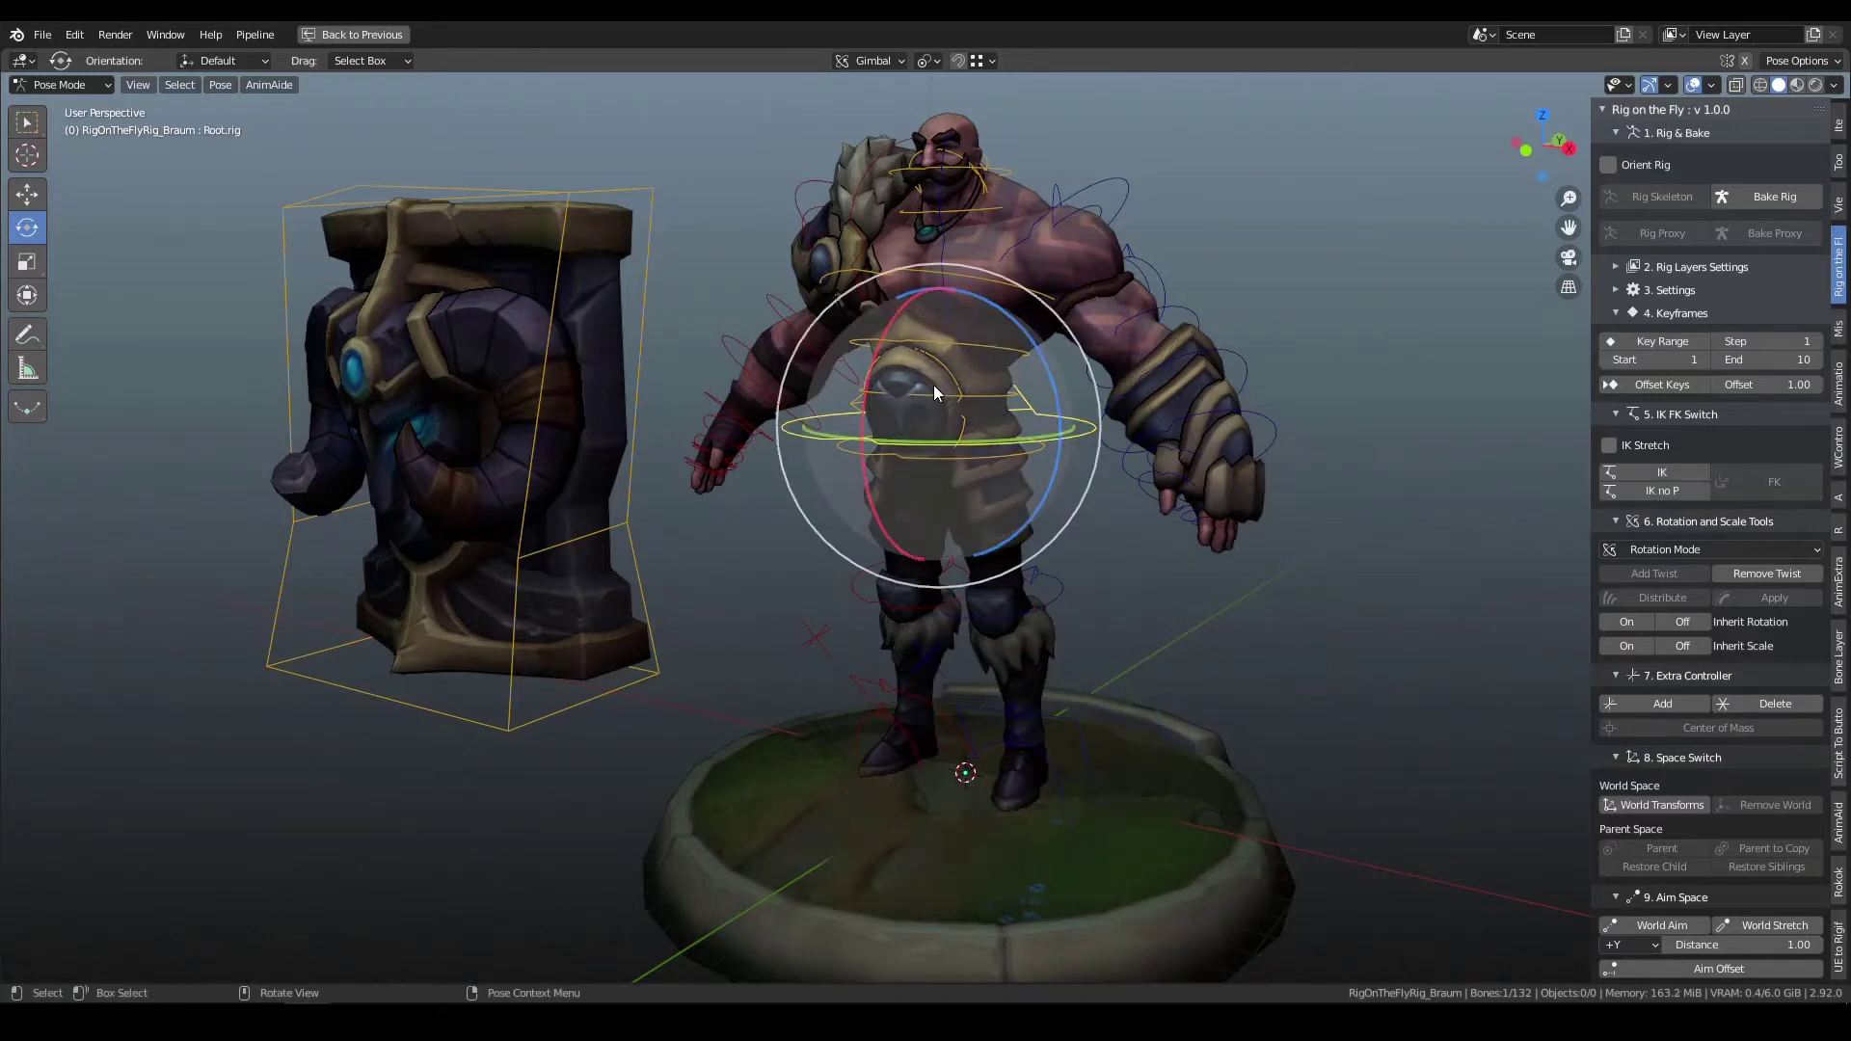
pyautogui.press('g')
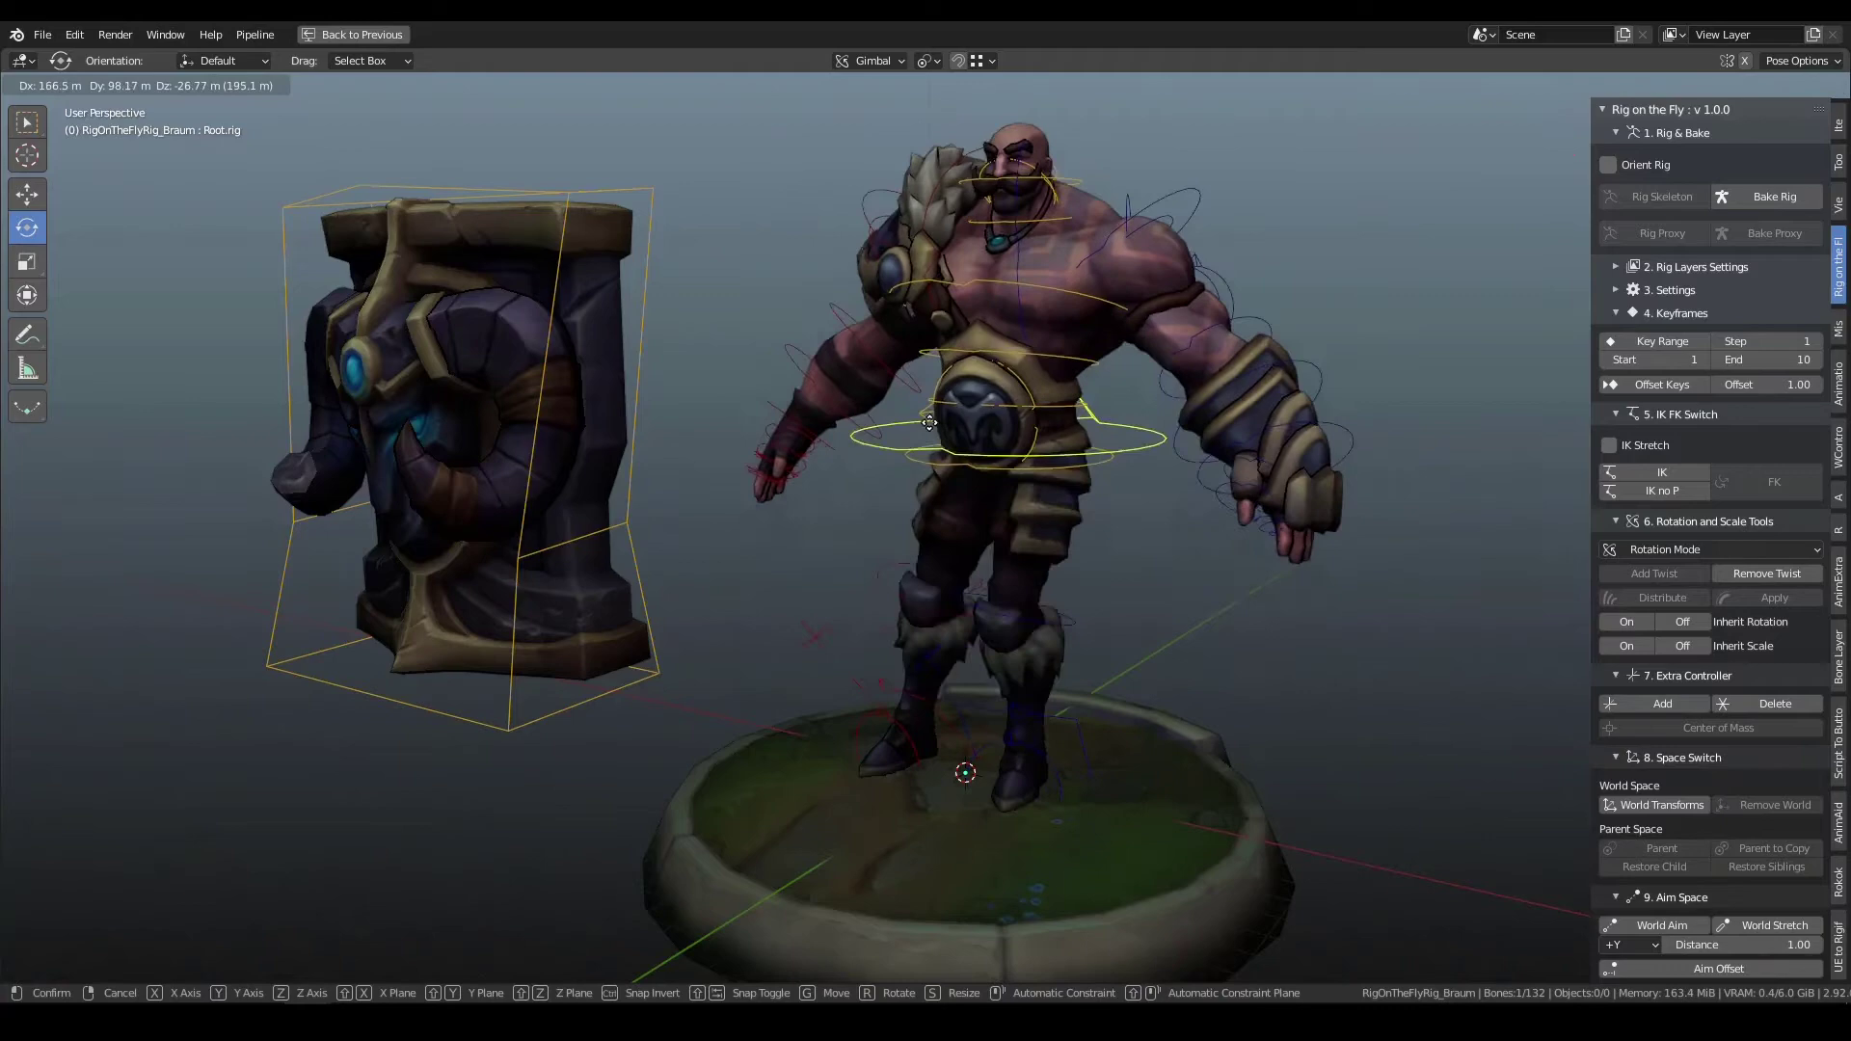
pyautogui.click(956, 443)
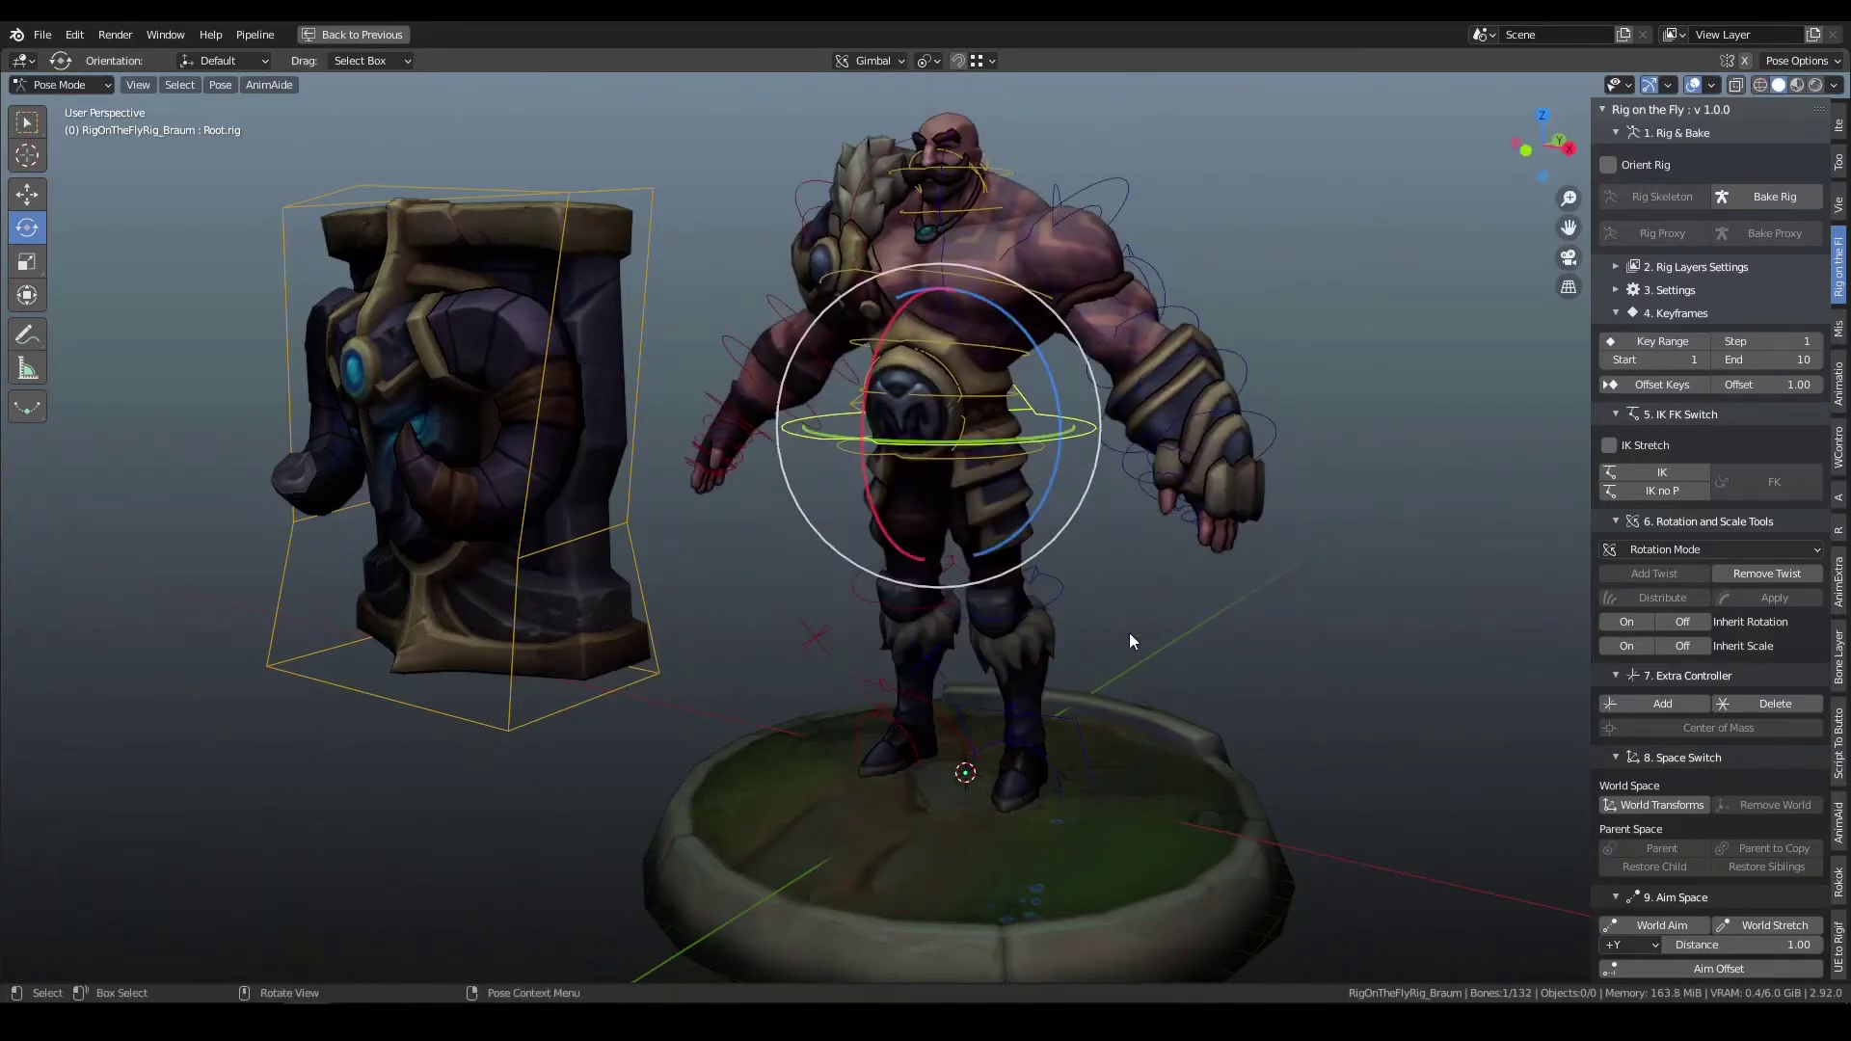
pyautogui.click(1133, 666)
# - Try posing the character's left foot with its IK controller, and deselect it
pyautogui.moveTo(1027, 642); pyautogui.dragTo(1048, 690, button='middle')
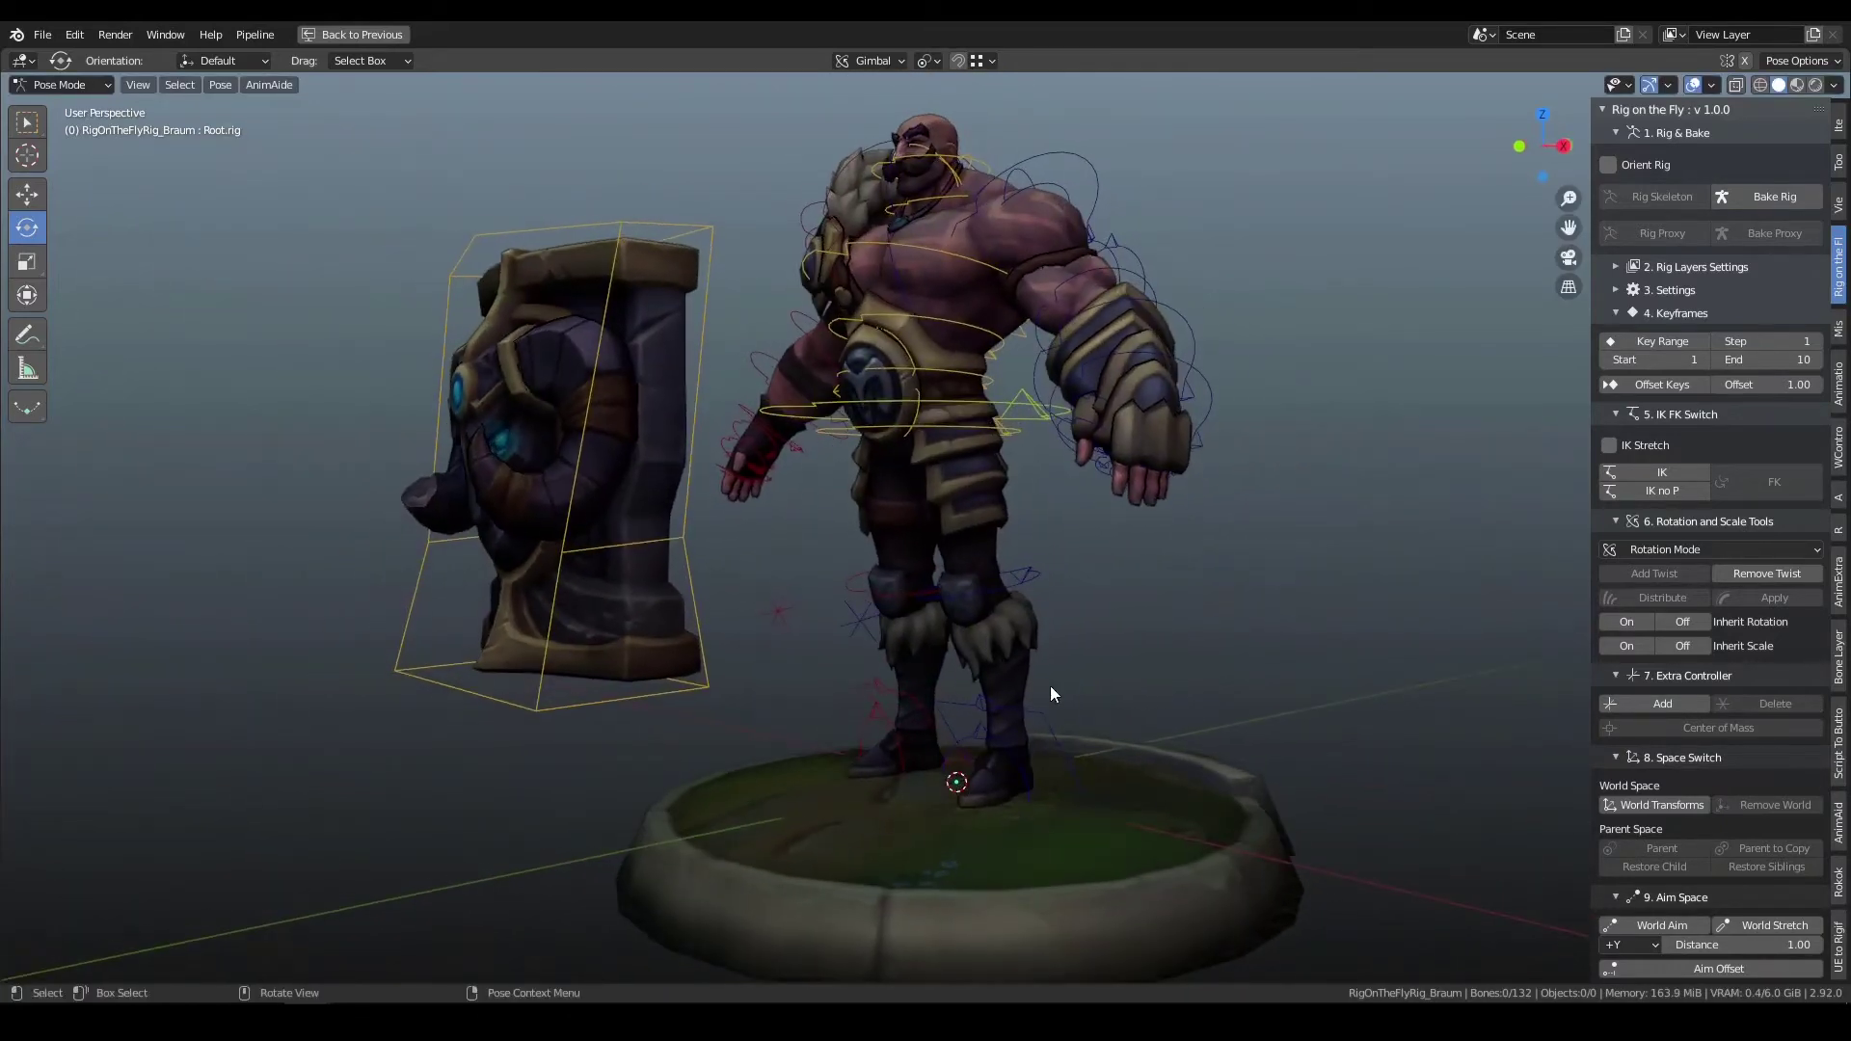
pyautogui.click(1049, 723)
pyautogui.moveTo(936, 696); pyautogui.dragTo(1111, 667)
pyautogui.rightClick(1111, 667)
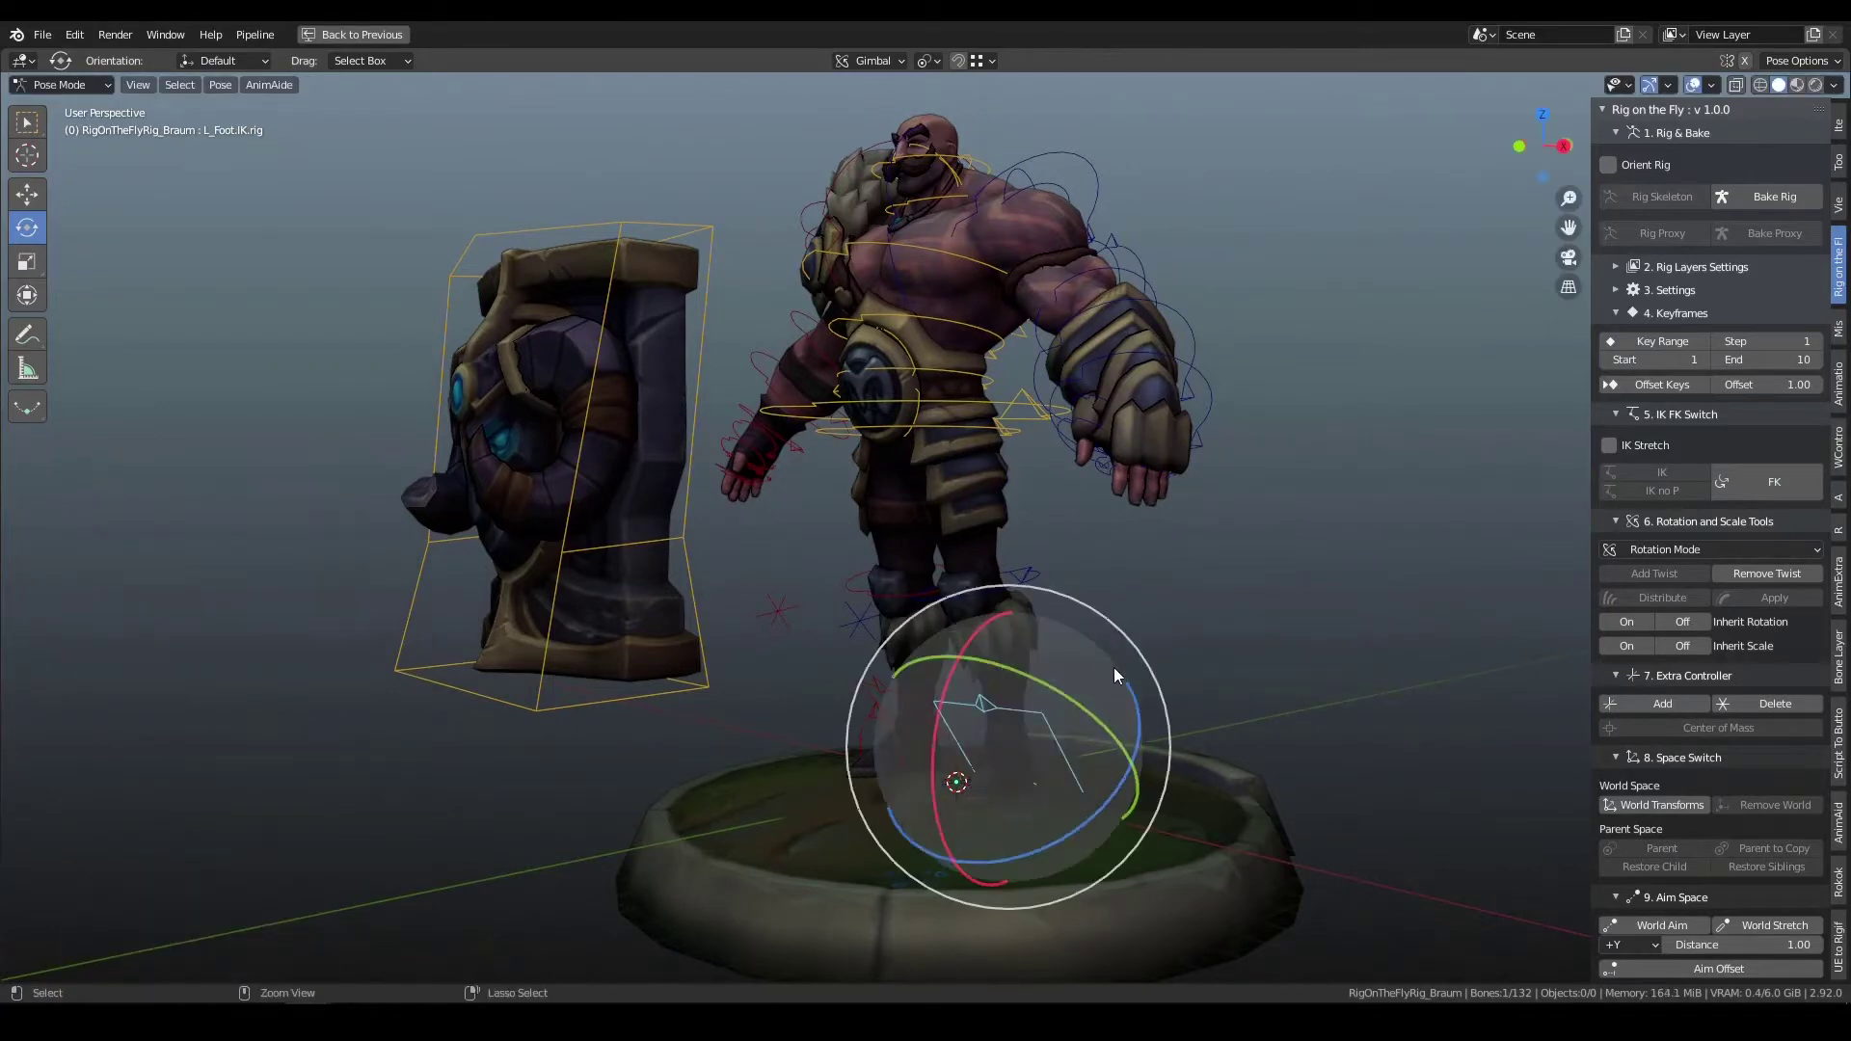
pyautogui.click(1186, 643)
# - Try rotating the upper body with the Spine3 controller, undo it, and clear the selection
pyautogui.moveTo(1148, 696); pyautogui.dragTo(1189, 701, button='middle')
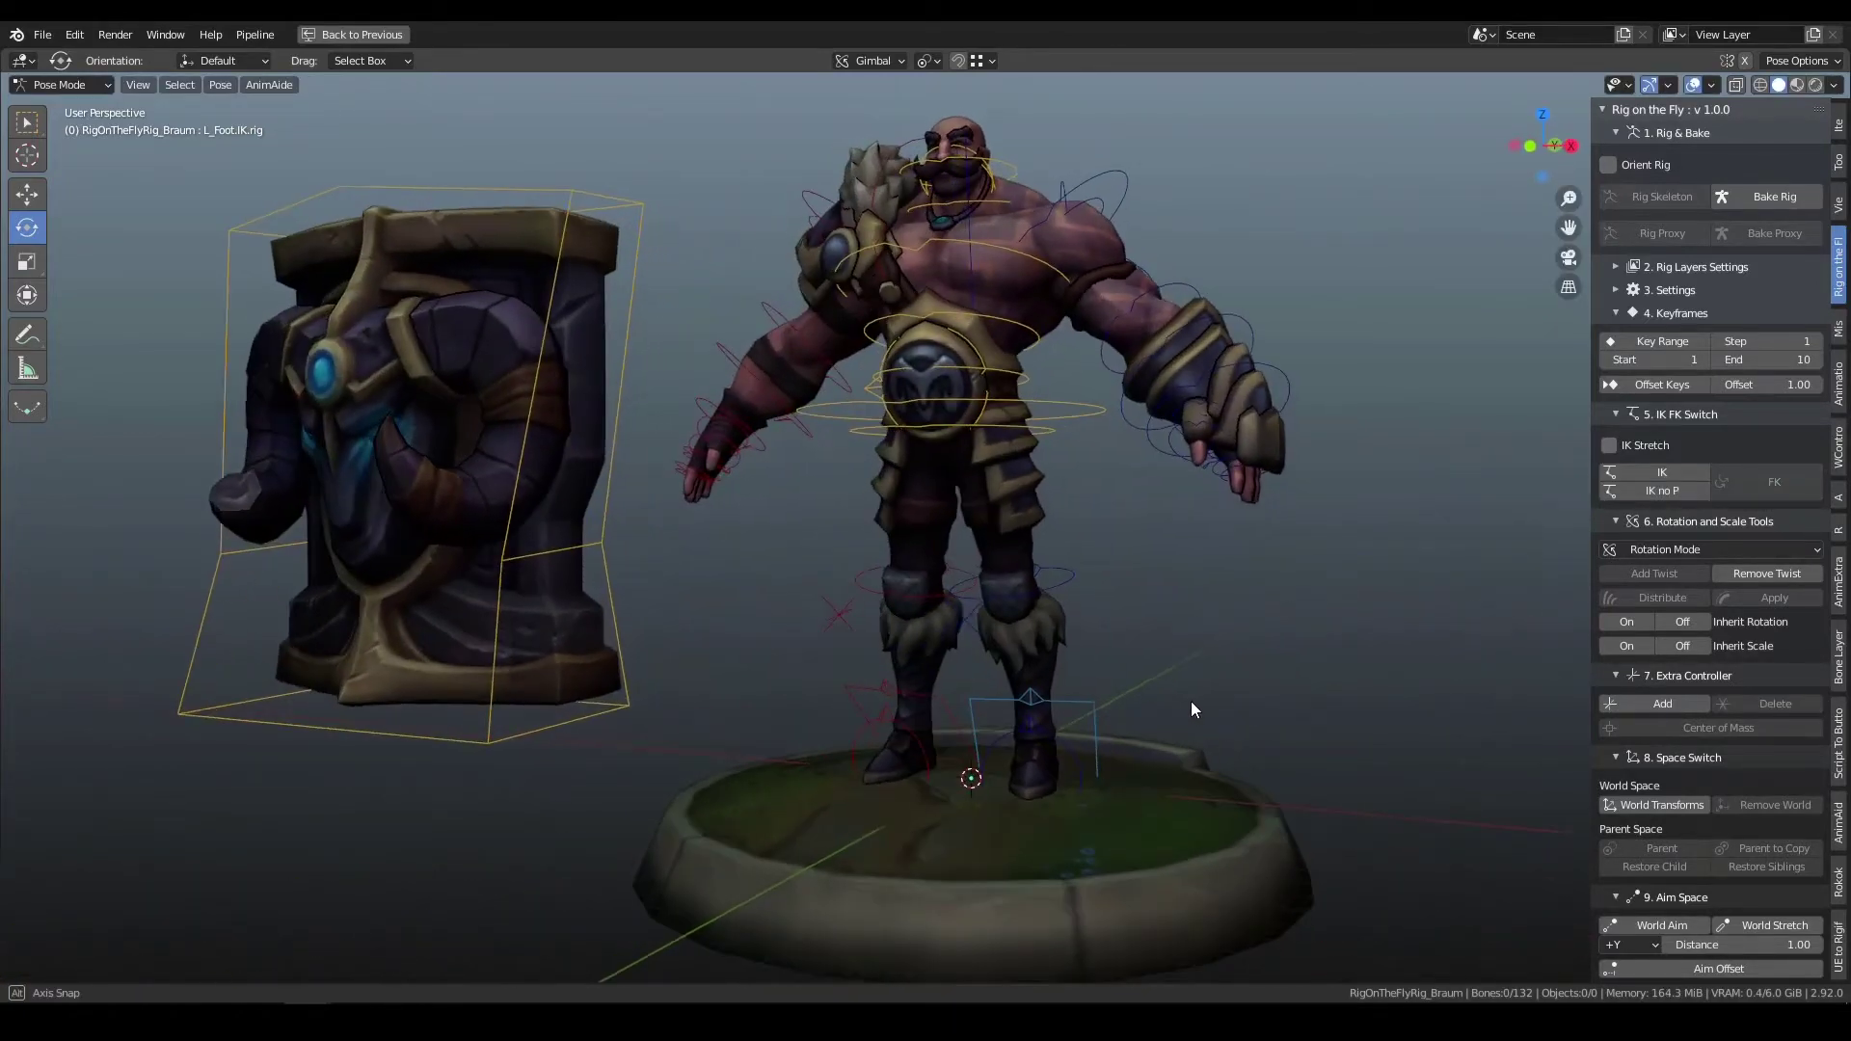
pyautogui.moveTo(1245, 615); pyautogui.dragTo(1194, 359, button='middle')
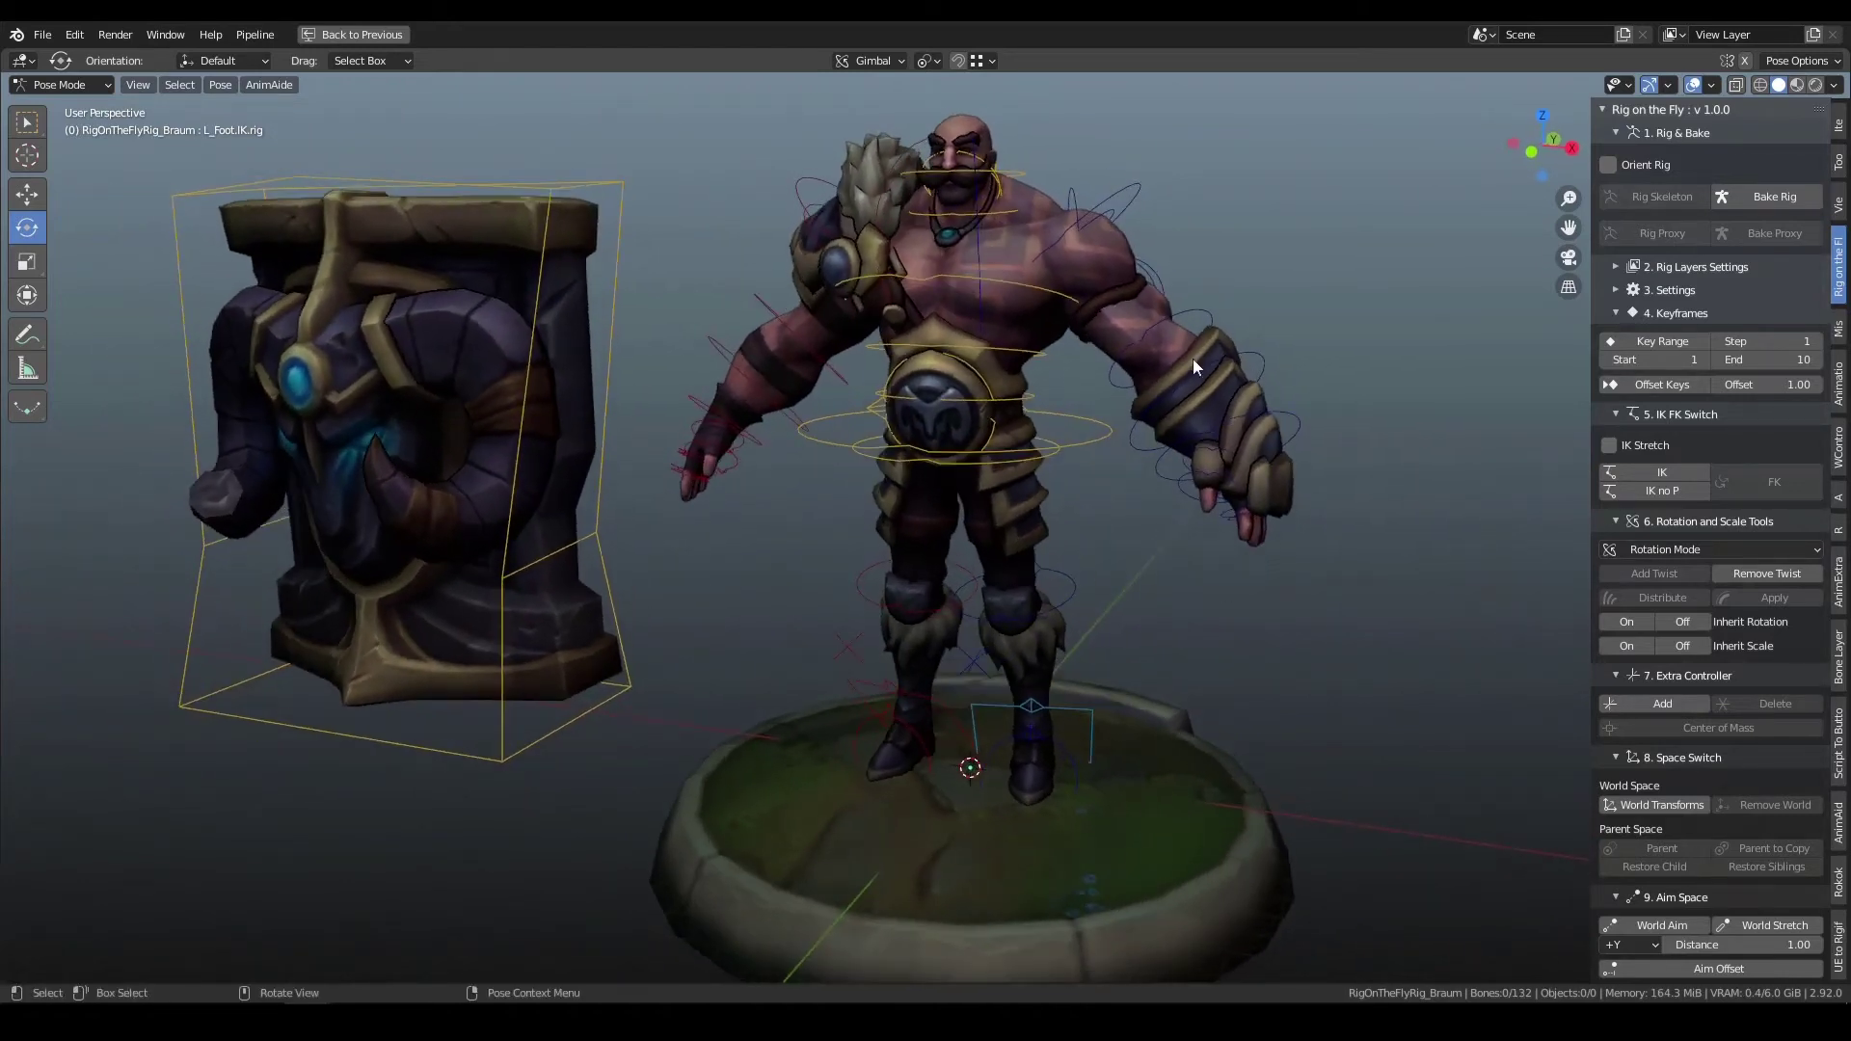
pyautogui.click(1055, 292)
pyautogui.moveTo(1090, 272); pyautogui.dragTo(1101, 312)
pyautogui.hotkey('ctrl', 'z')
pyautogui.click(1162, 232)
# - Select the left shoulder controller and collapse the Keyframes and IK FK Switch sections
pyautogui.moveTo(1160, 234)
pyautogui.mouseDown(button='middle')
pyautogui.moveTo(957, 257)
pyautogui.moveTo(1164, 258)
pyautogui.mouseUp(button='middle')
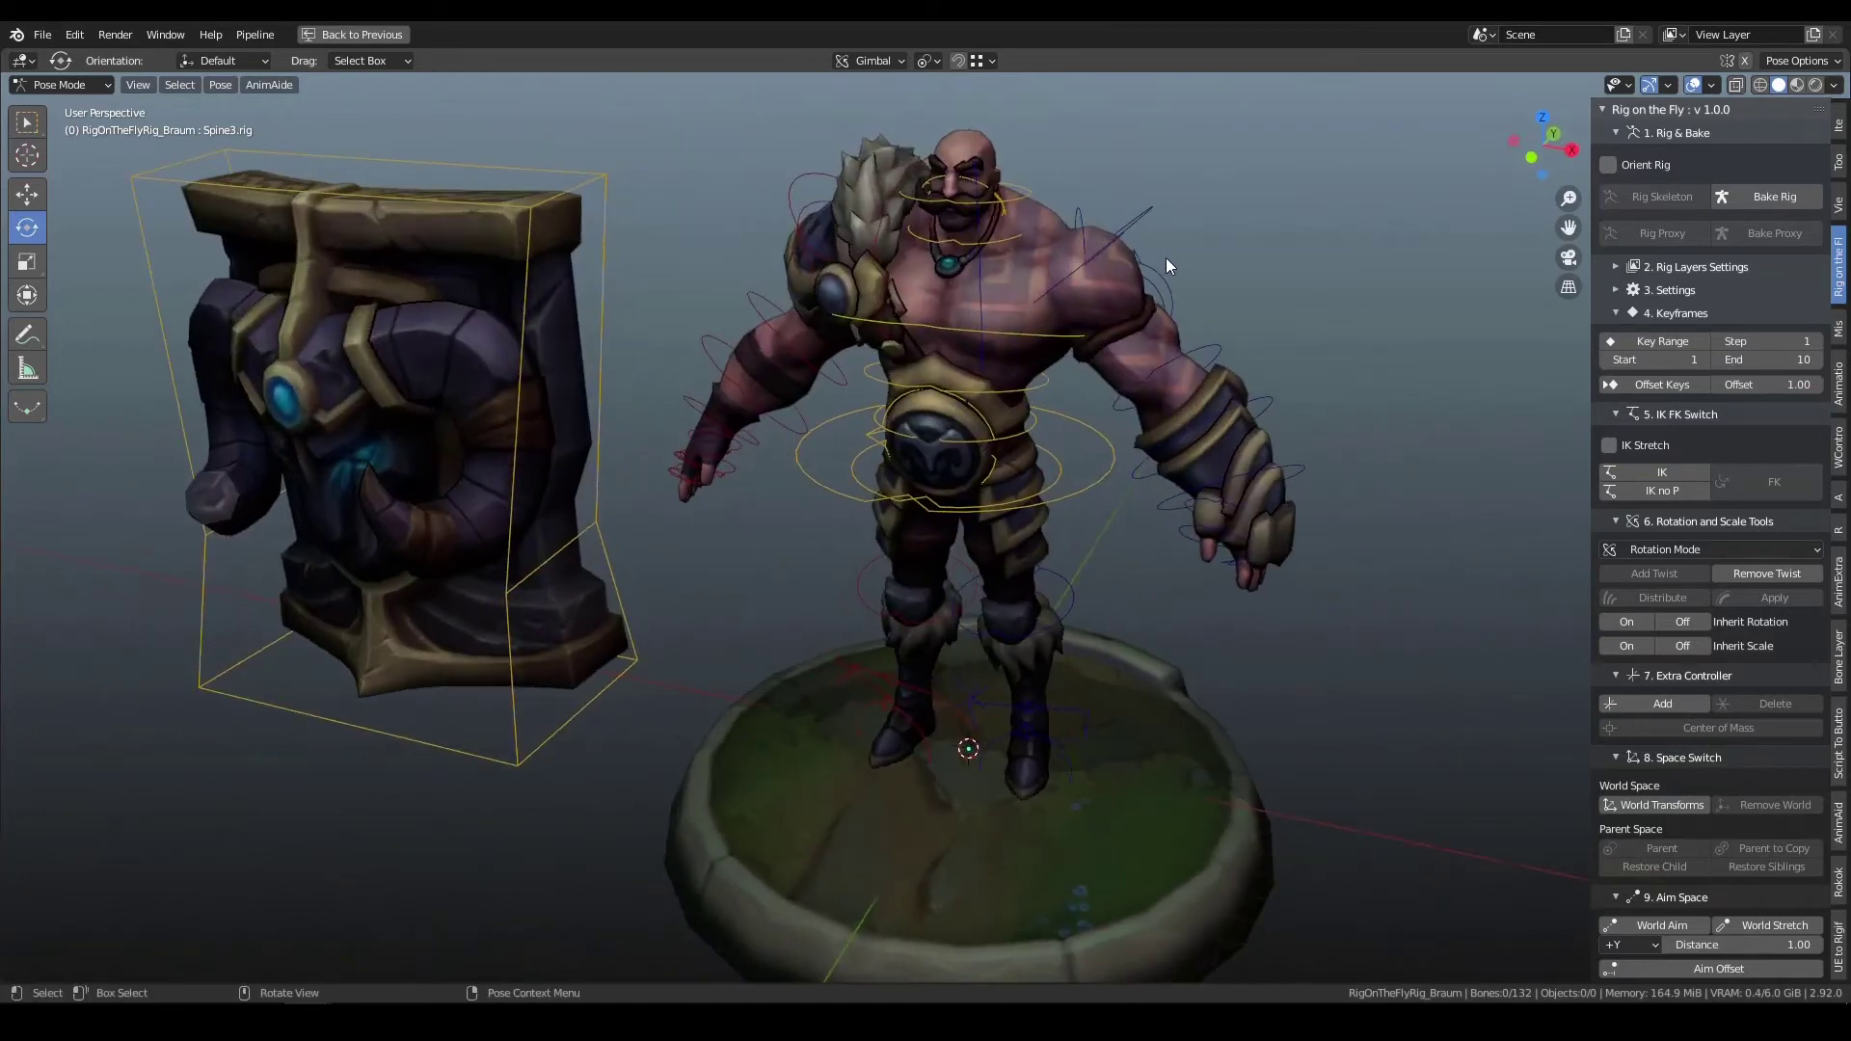
pyautogui.scroll(4, 1164, 259)
pyautogui.click(1207, 144)
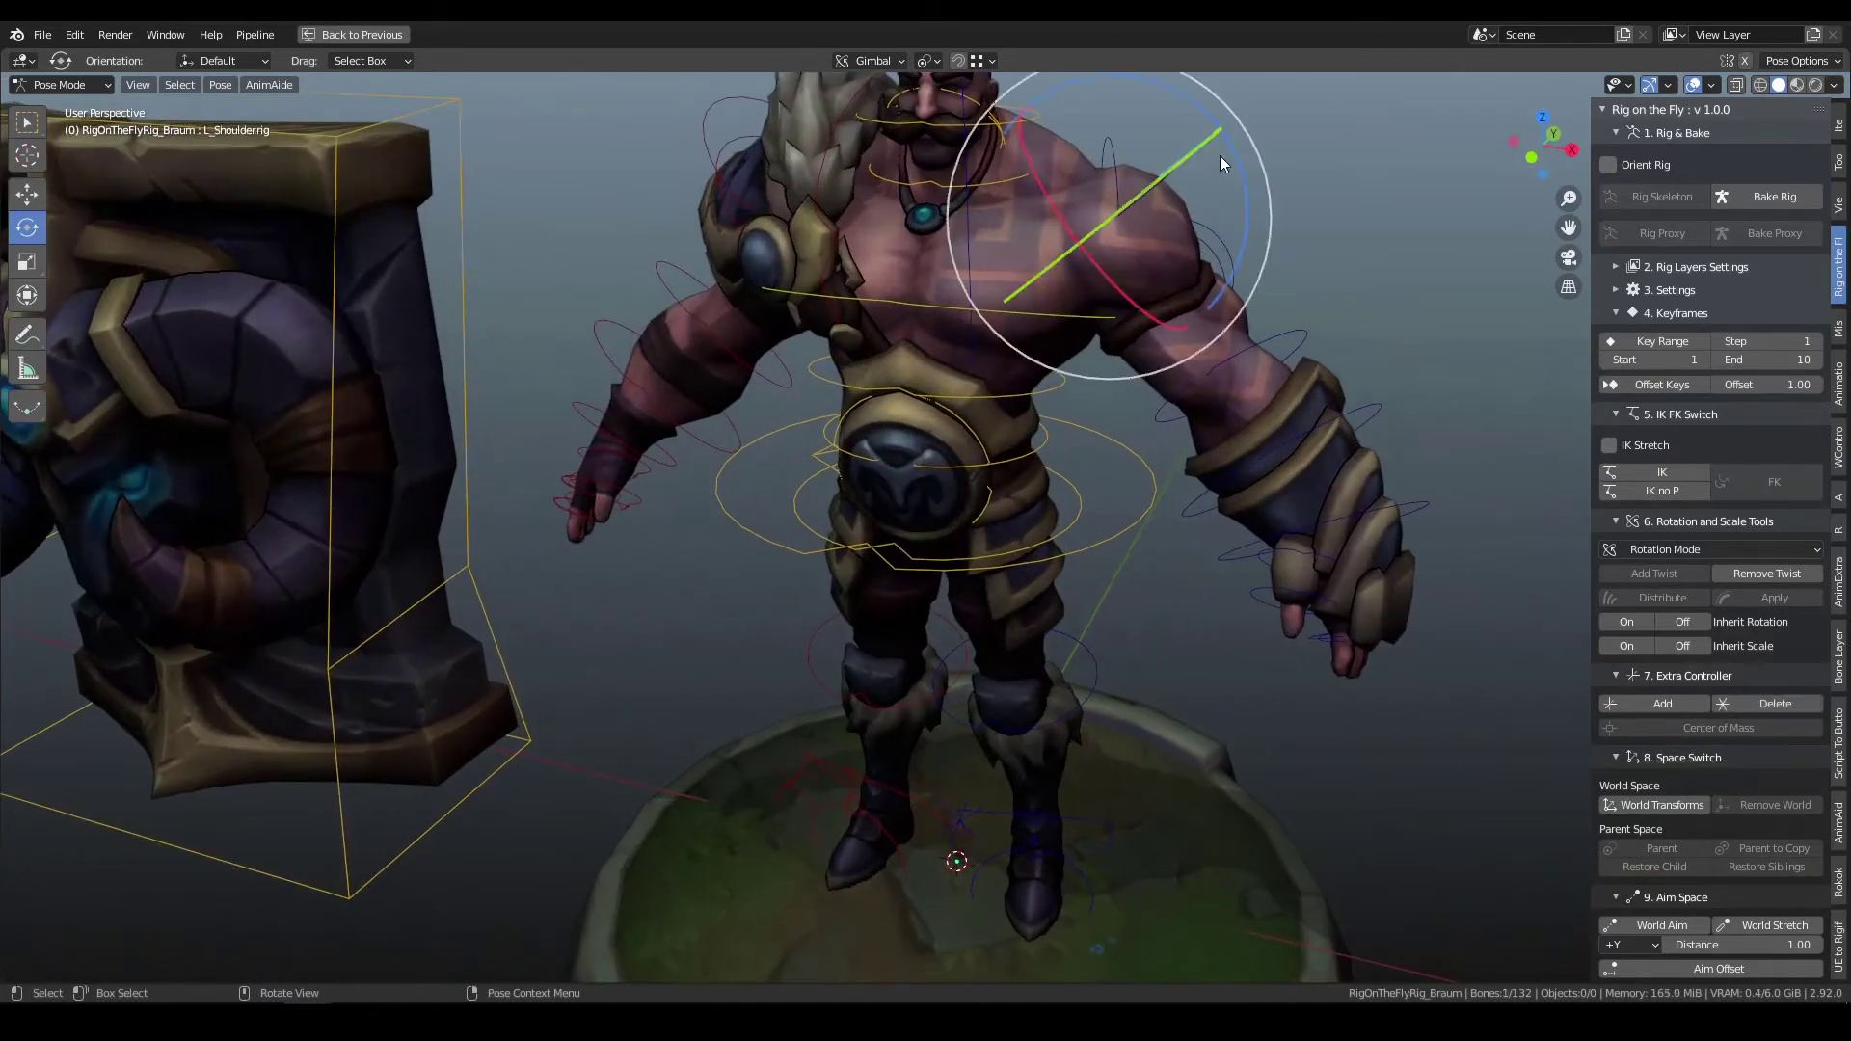
pyautogui.click(1616, 313)
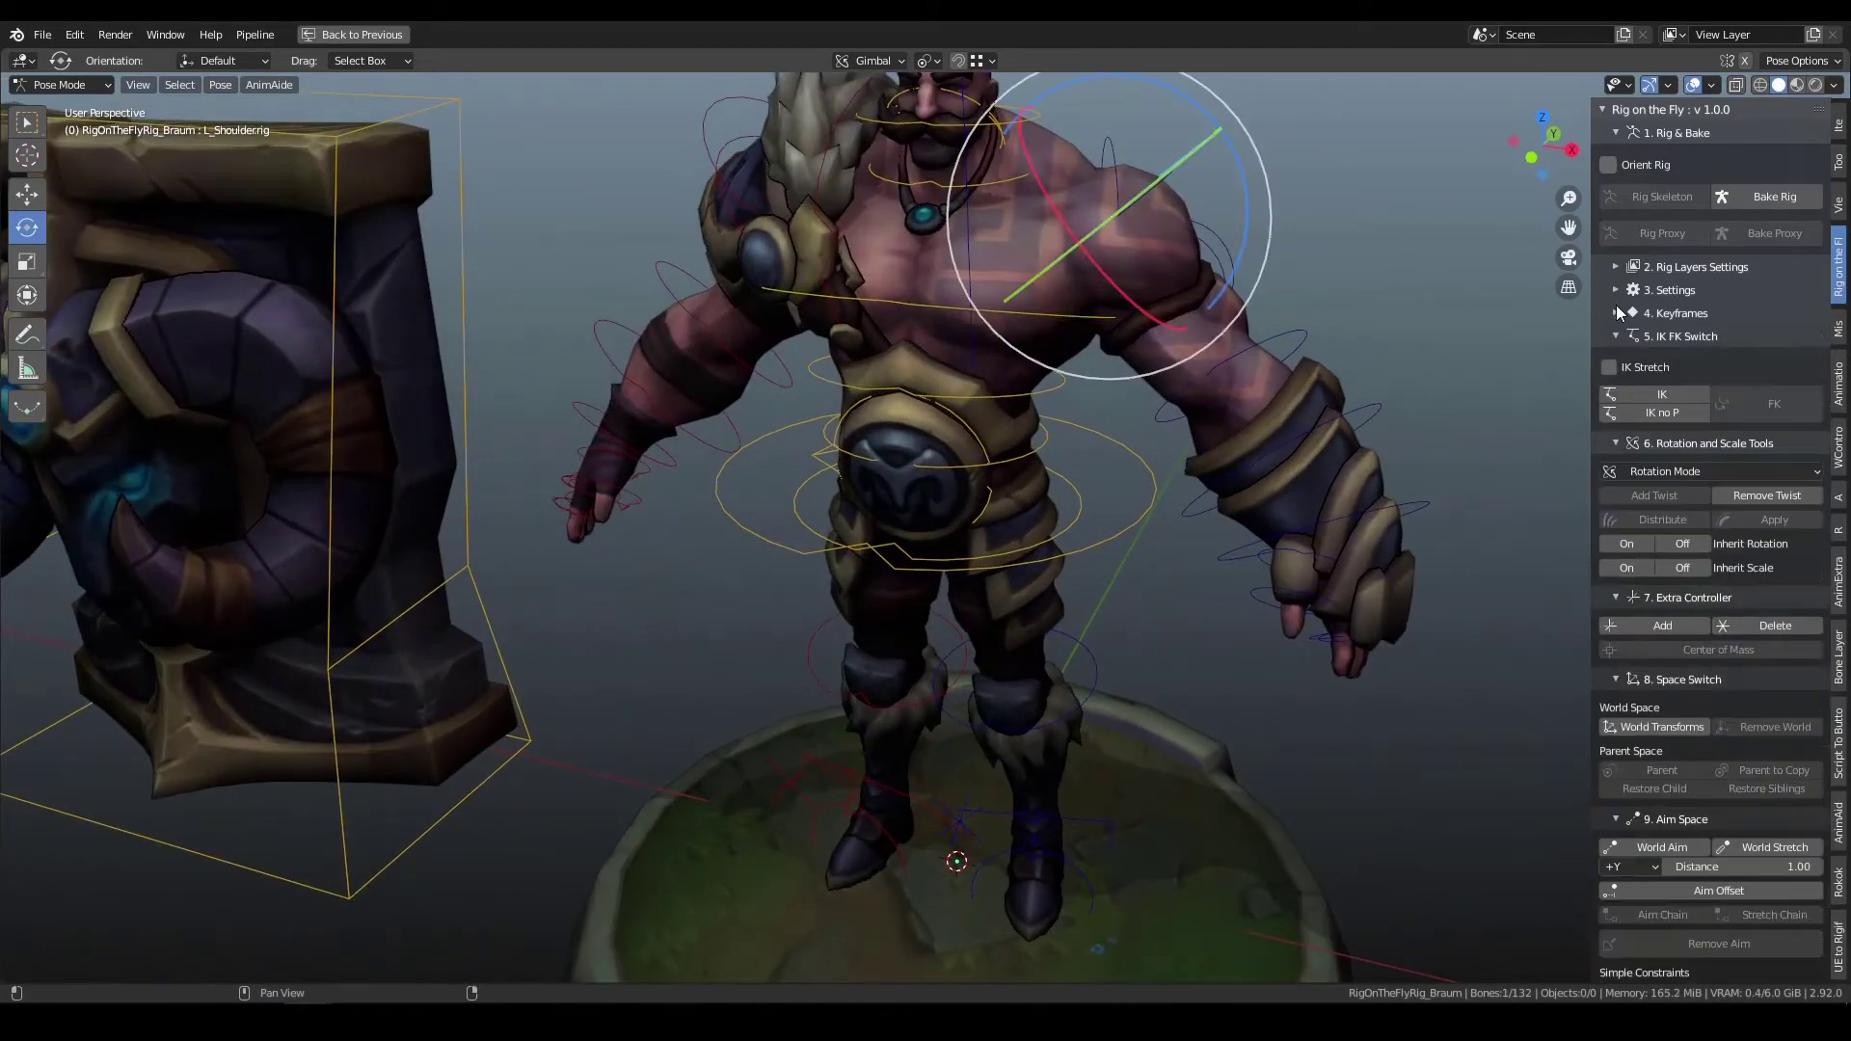
pyautogui.click(1616, 335)
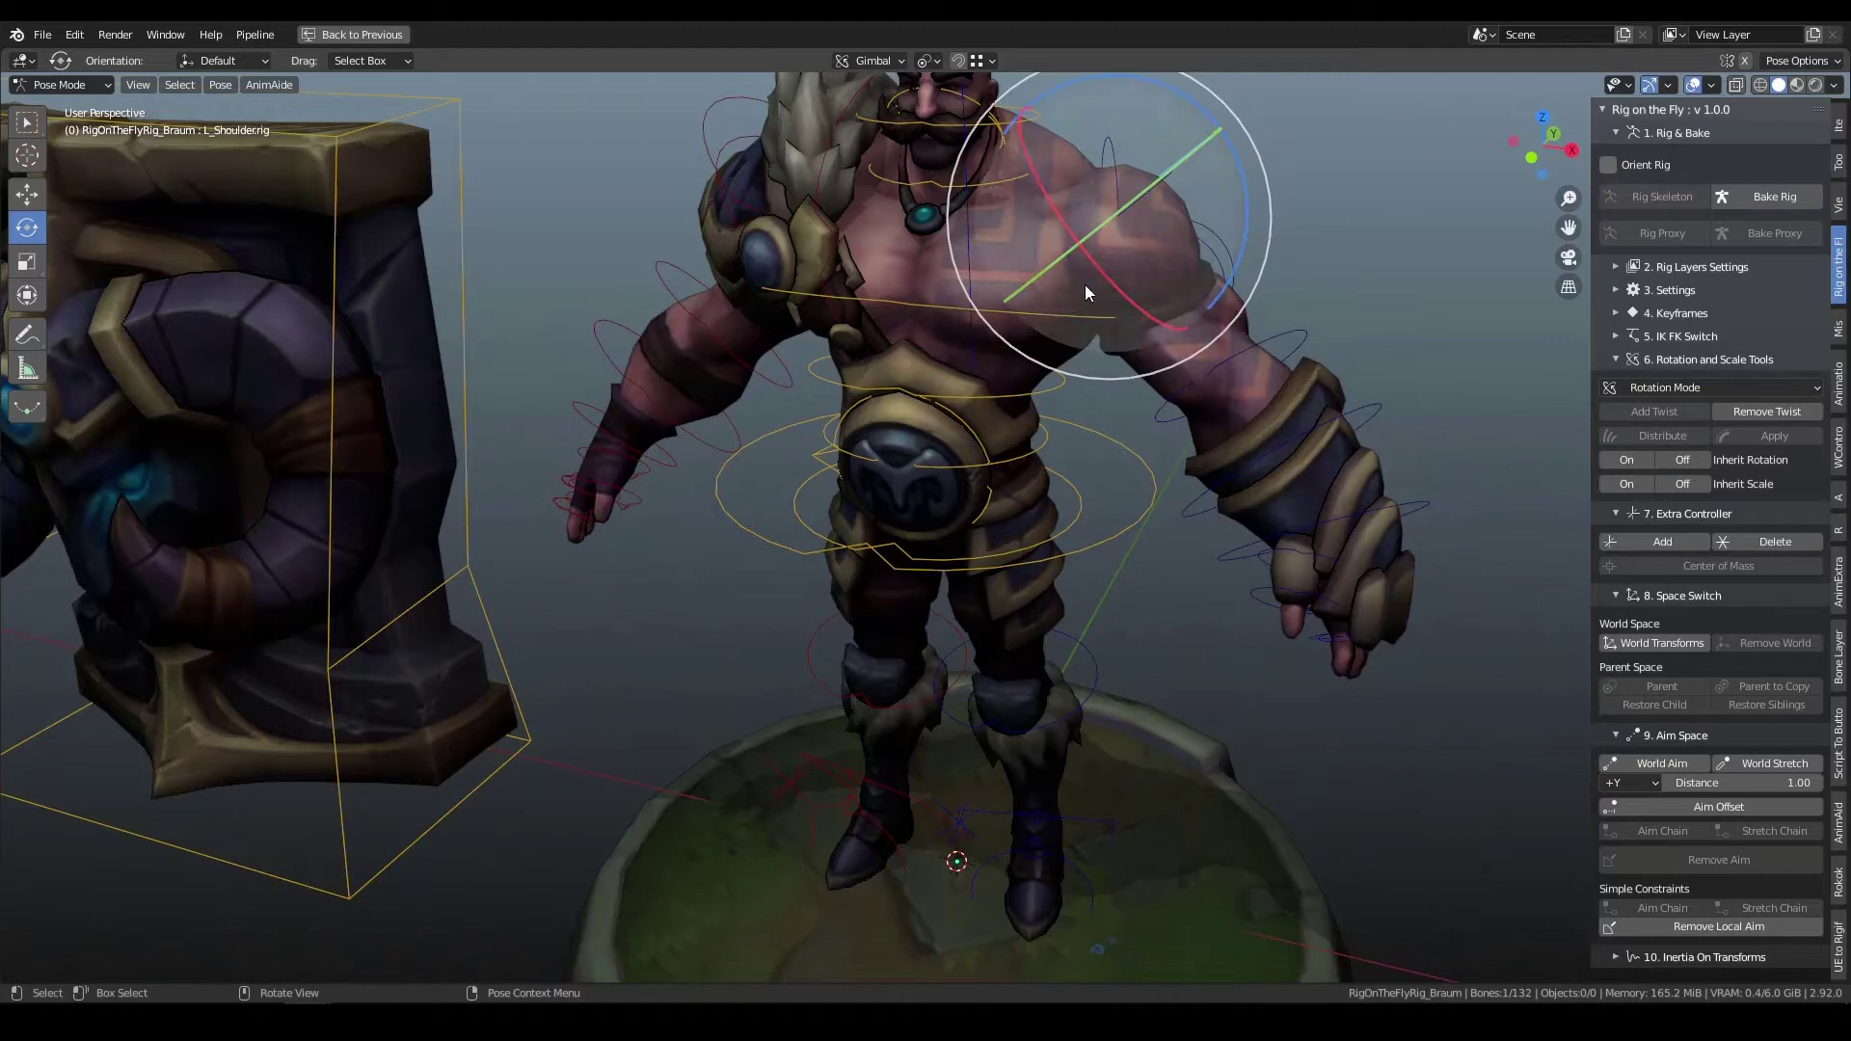
# - Add the right shoulder controller to the selection and turn Inherit Rotation on for both shoulders
pyautogui.moveTo(1054, 390); pyautogui.dragTo(973, 465, button='middle')
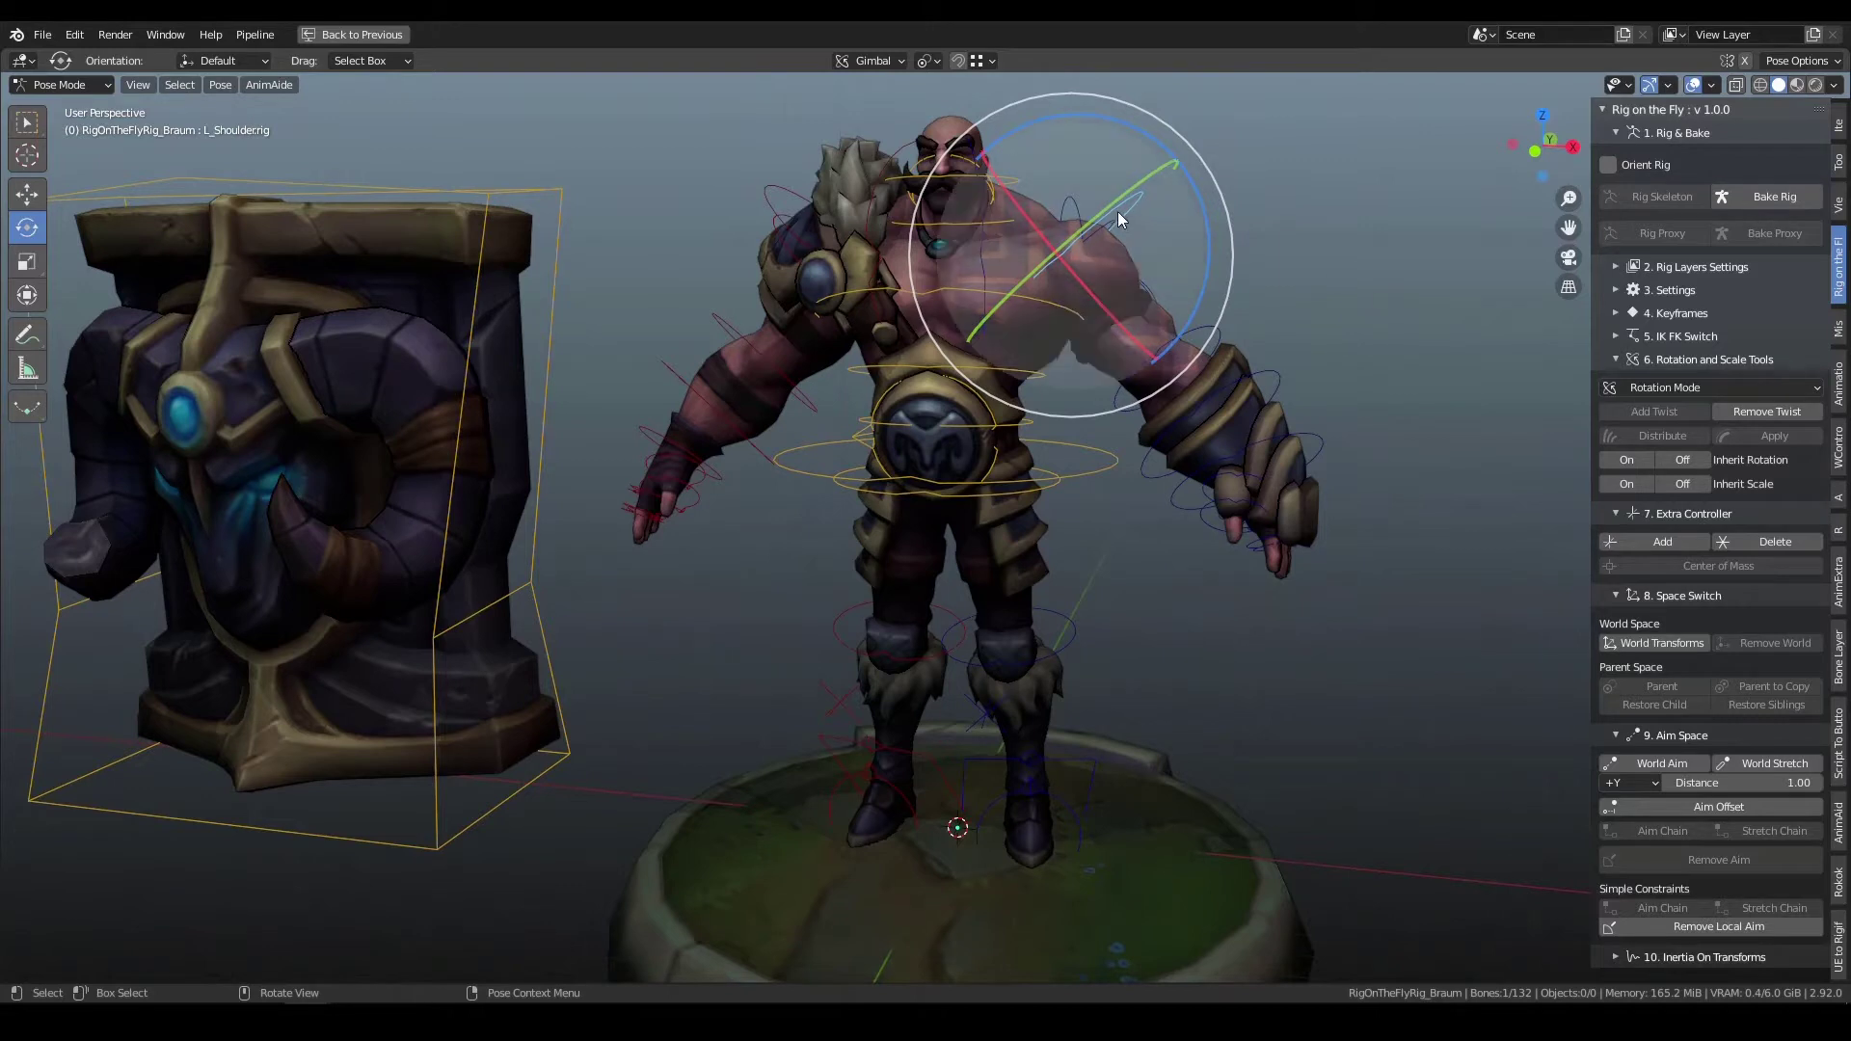
pyautogui.keyDown('shift'); pyautogui.click(784, 193); pyautogui.keyUp('shift')
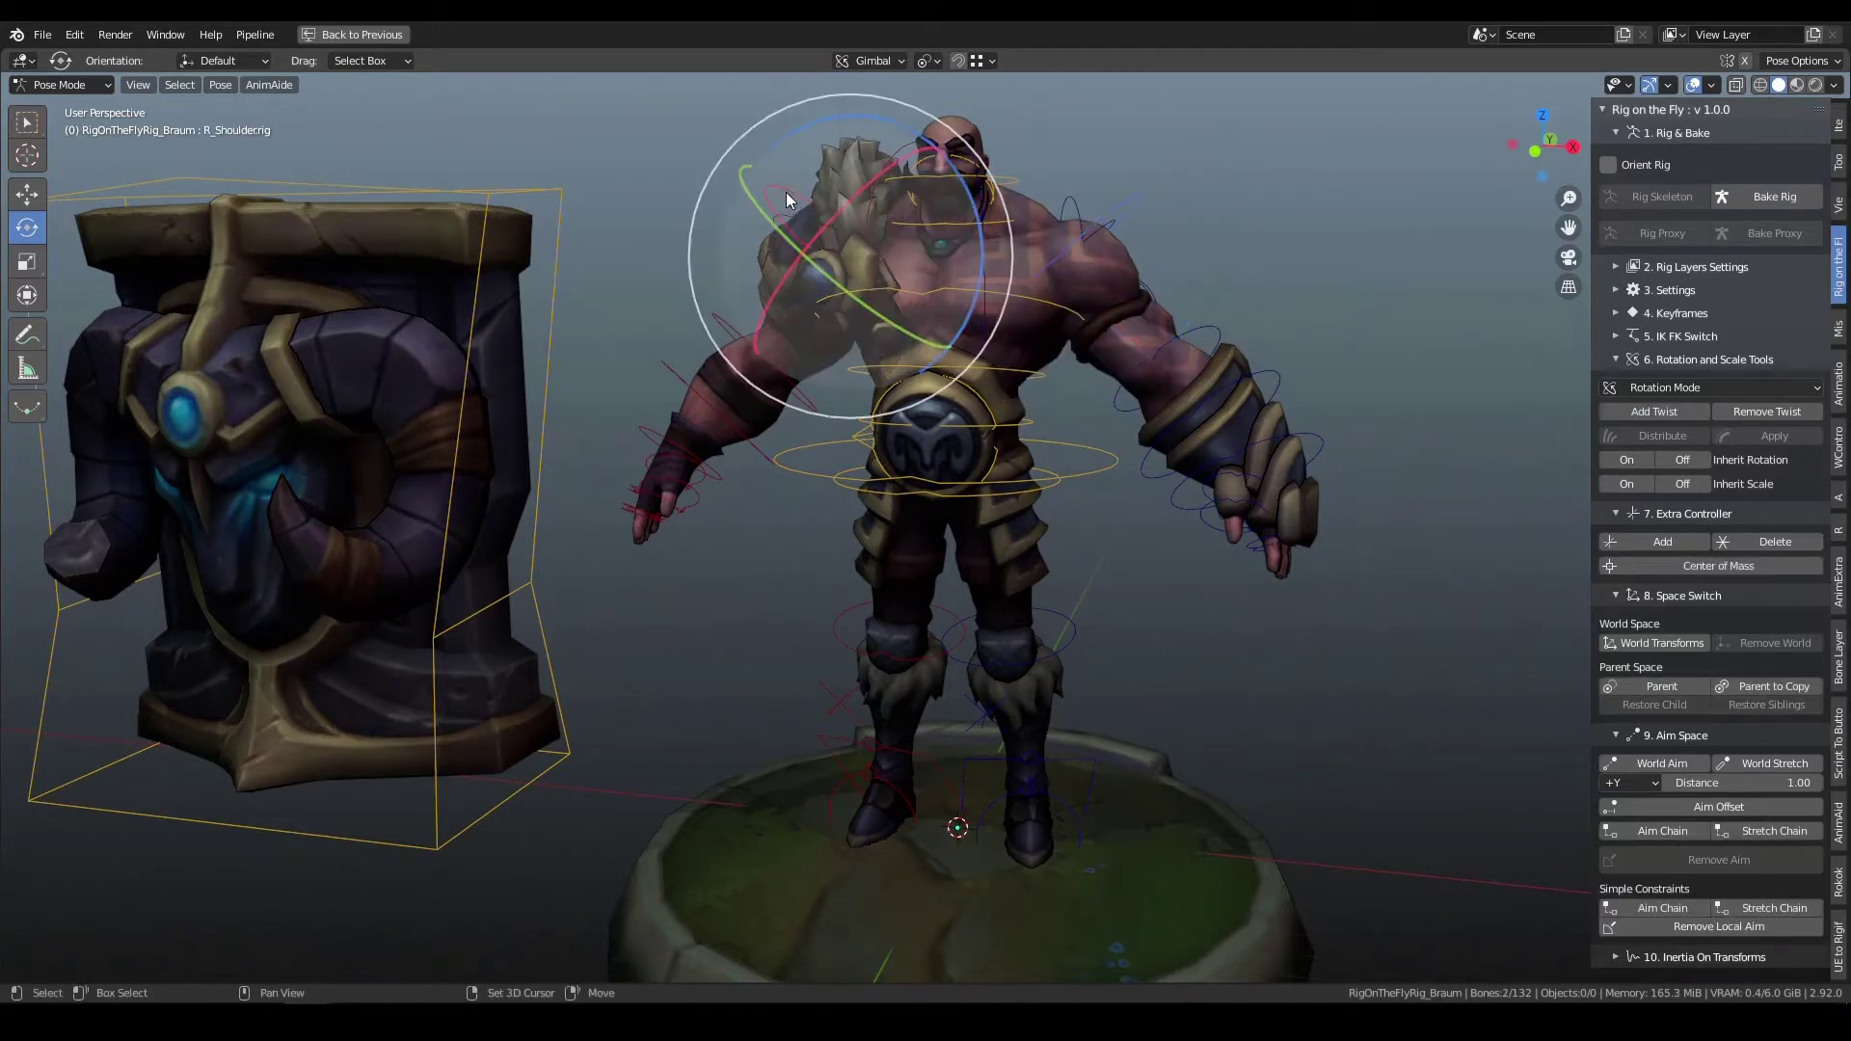
pyautogui.click(1625, 461)
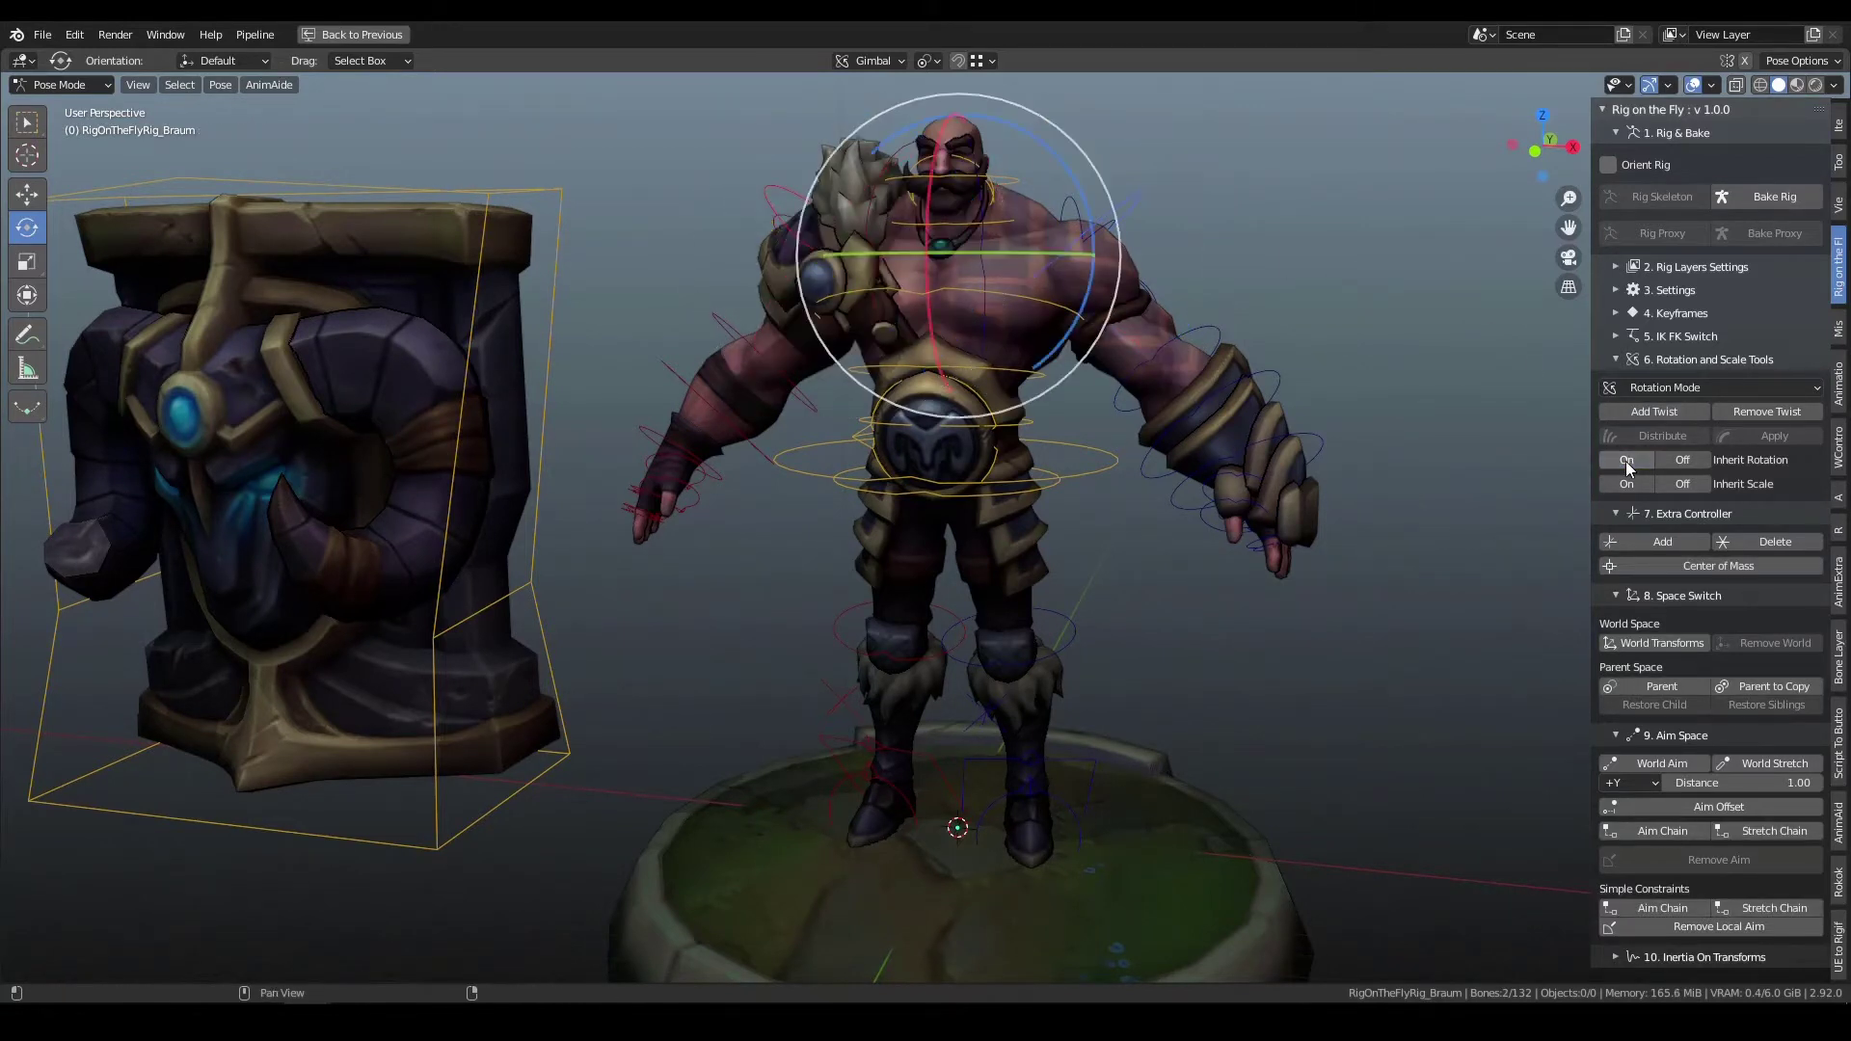
pyautogui.click(1258, 206)
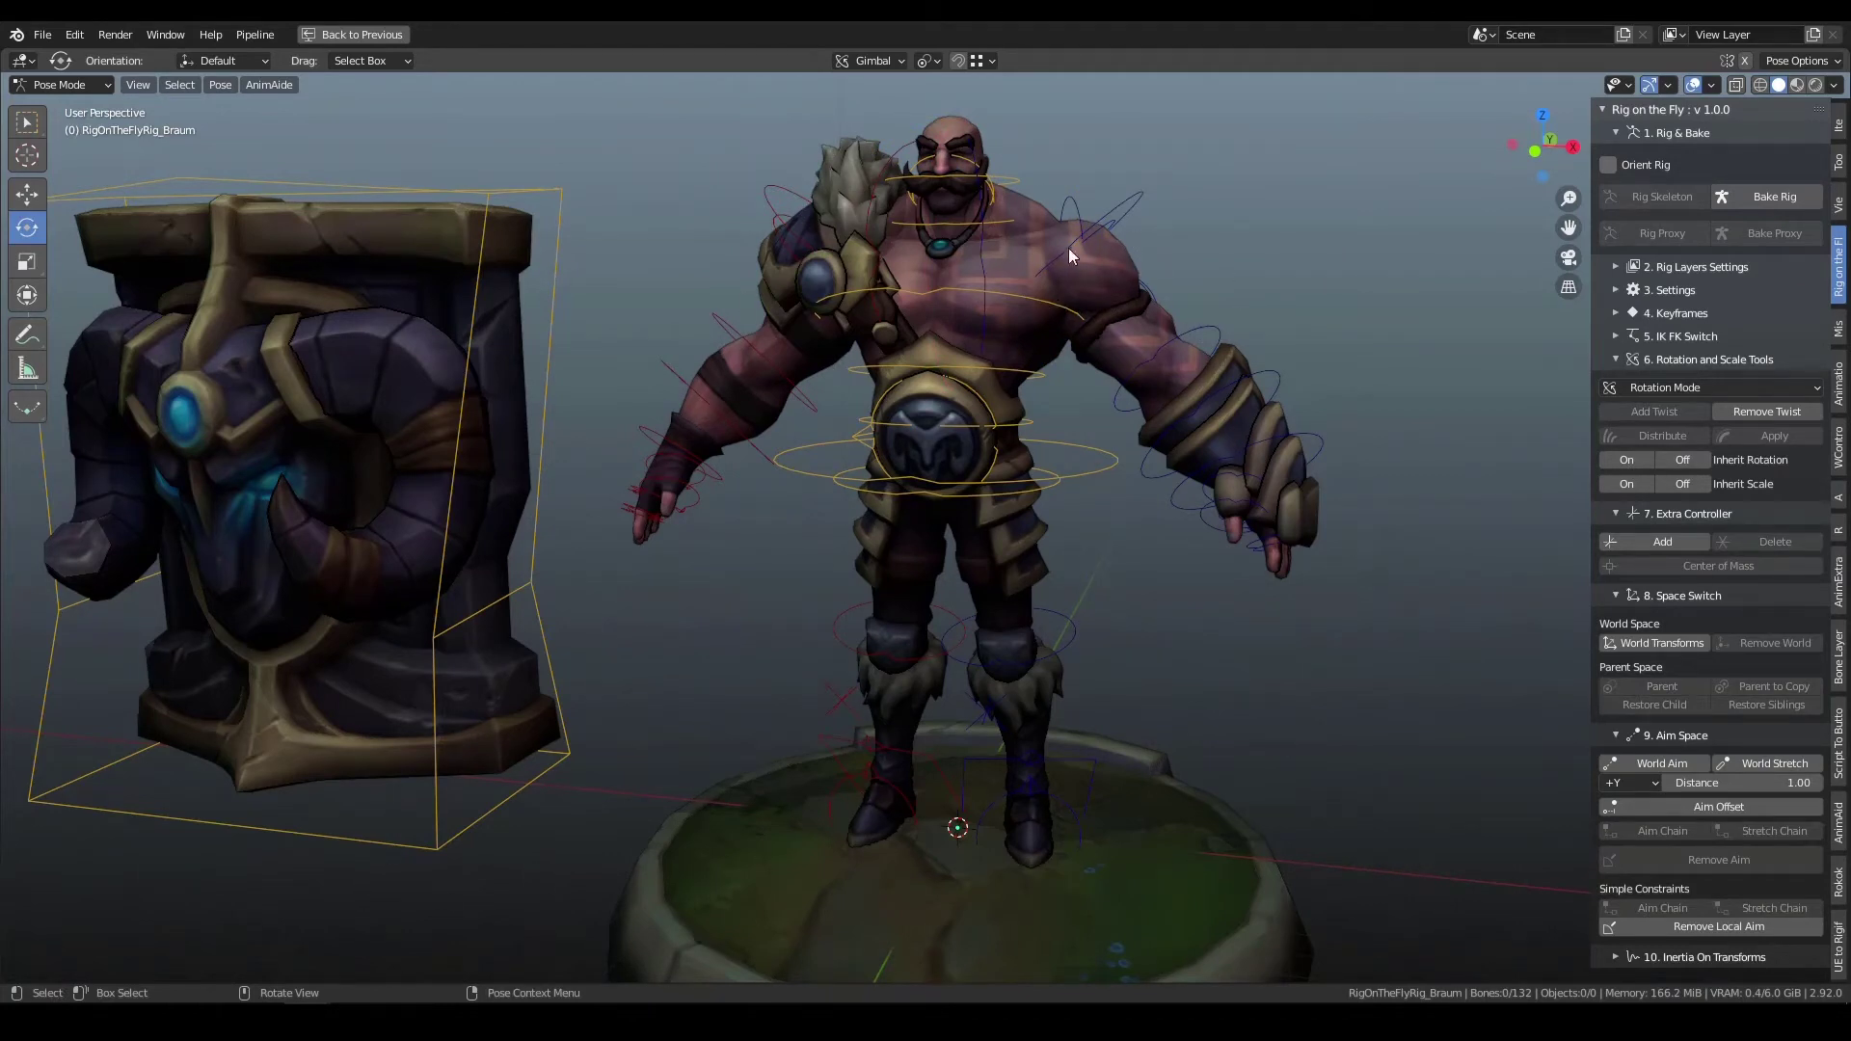
# - Try rotating the Spine3 controller to test how the shoulders inherit its rotation, and deselect it
pyautogui.click(1033, 293)
pyautogui.moveTo(1066, 260); pyautogui.dragTo(1152, 248)
pyautogui.click(1190, 239)
pyautogui.moveTo(1052, 310); pyautogui.dragTo(1014, 349, button='middle')
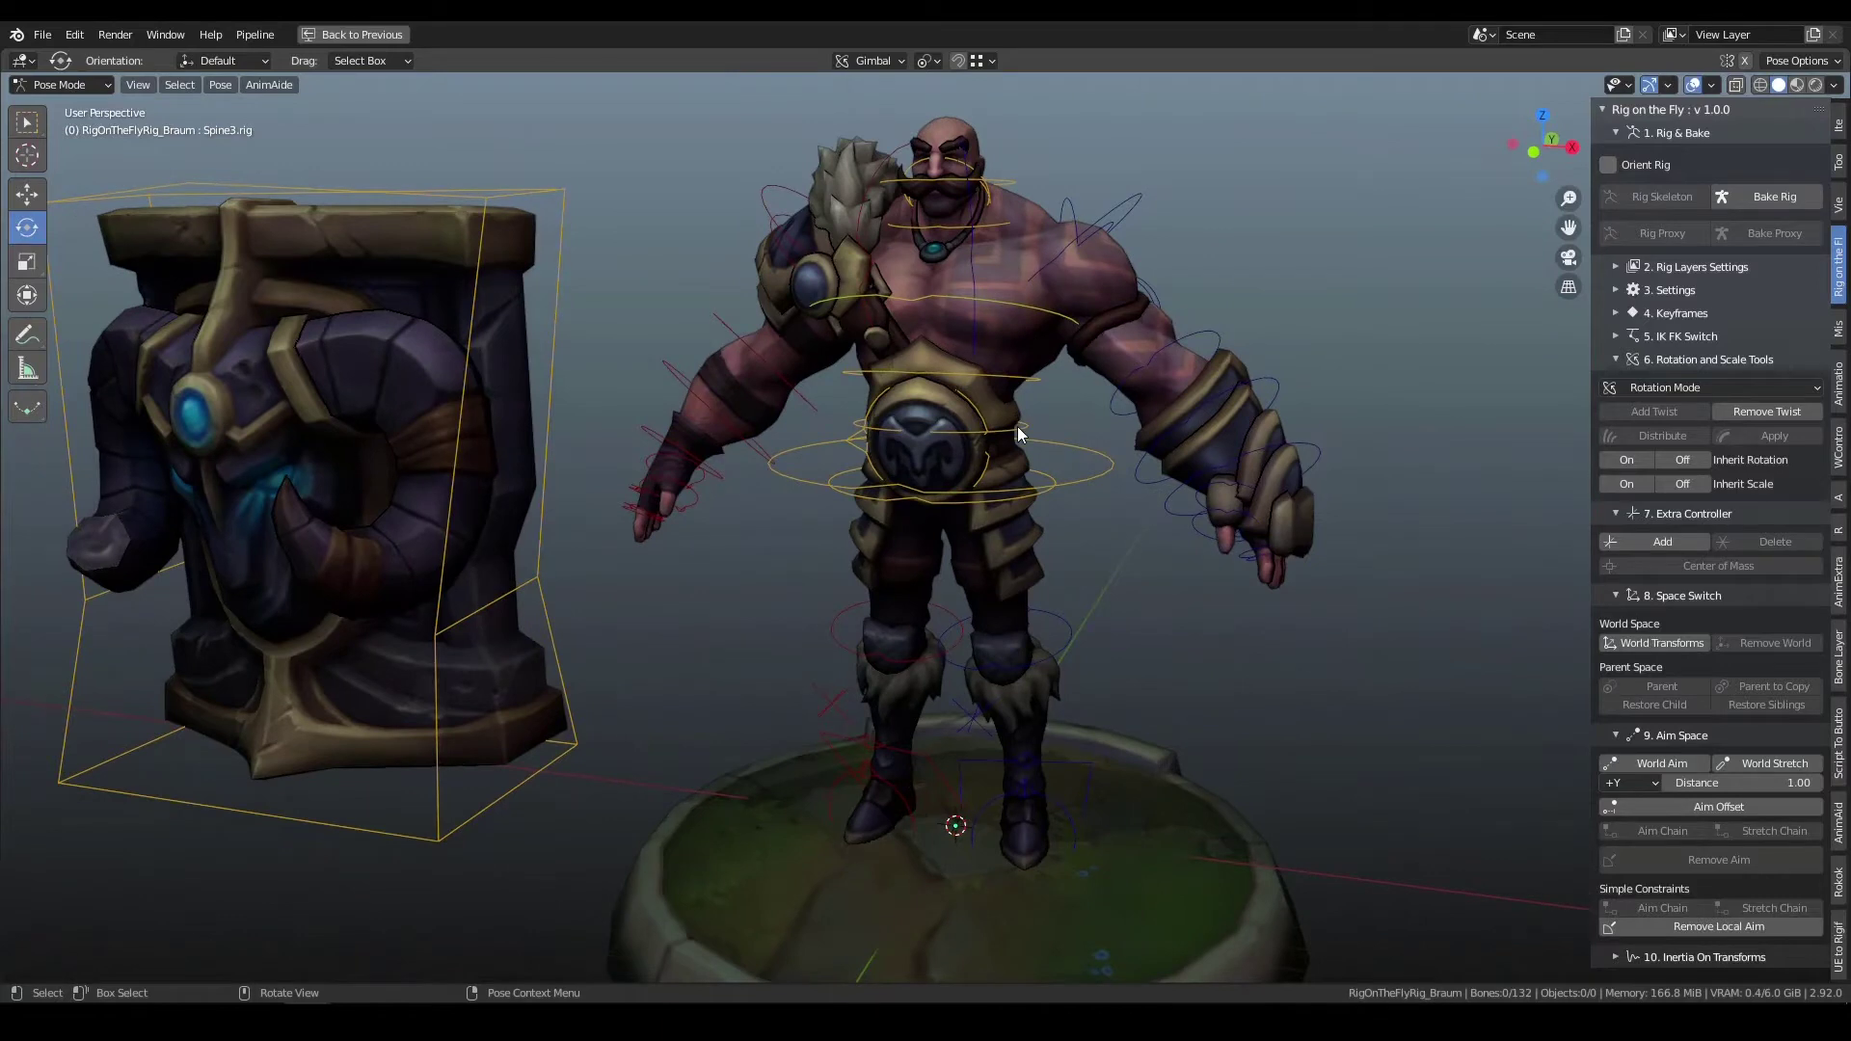
# - Select the three spine controllers from the waist up to Spine3 and turn Inherit Rotation off for them
pyautogui.click(1012, 424)
pyautogui.moveTo(915, 338); pyautogui.dragTo(1020, 385)
pyautogui.rightClick(1020, 385)
pyautogui.keyDown('shift'); pyautogui.click(1023, 380); pyautogui.keyUp('shift')
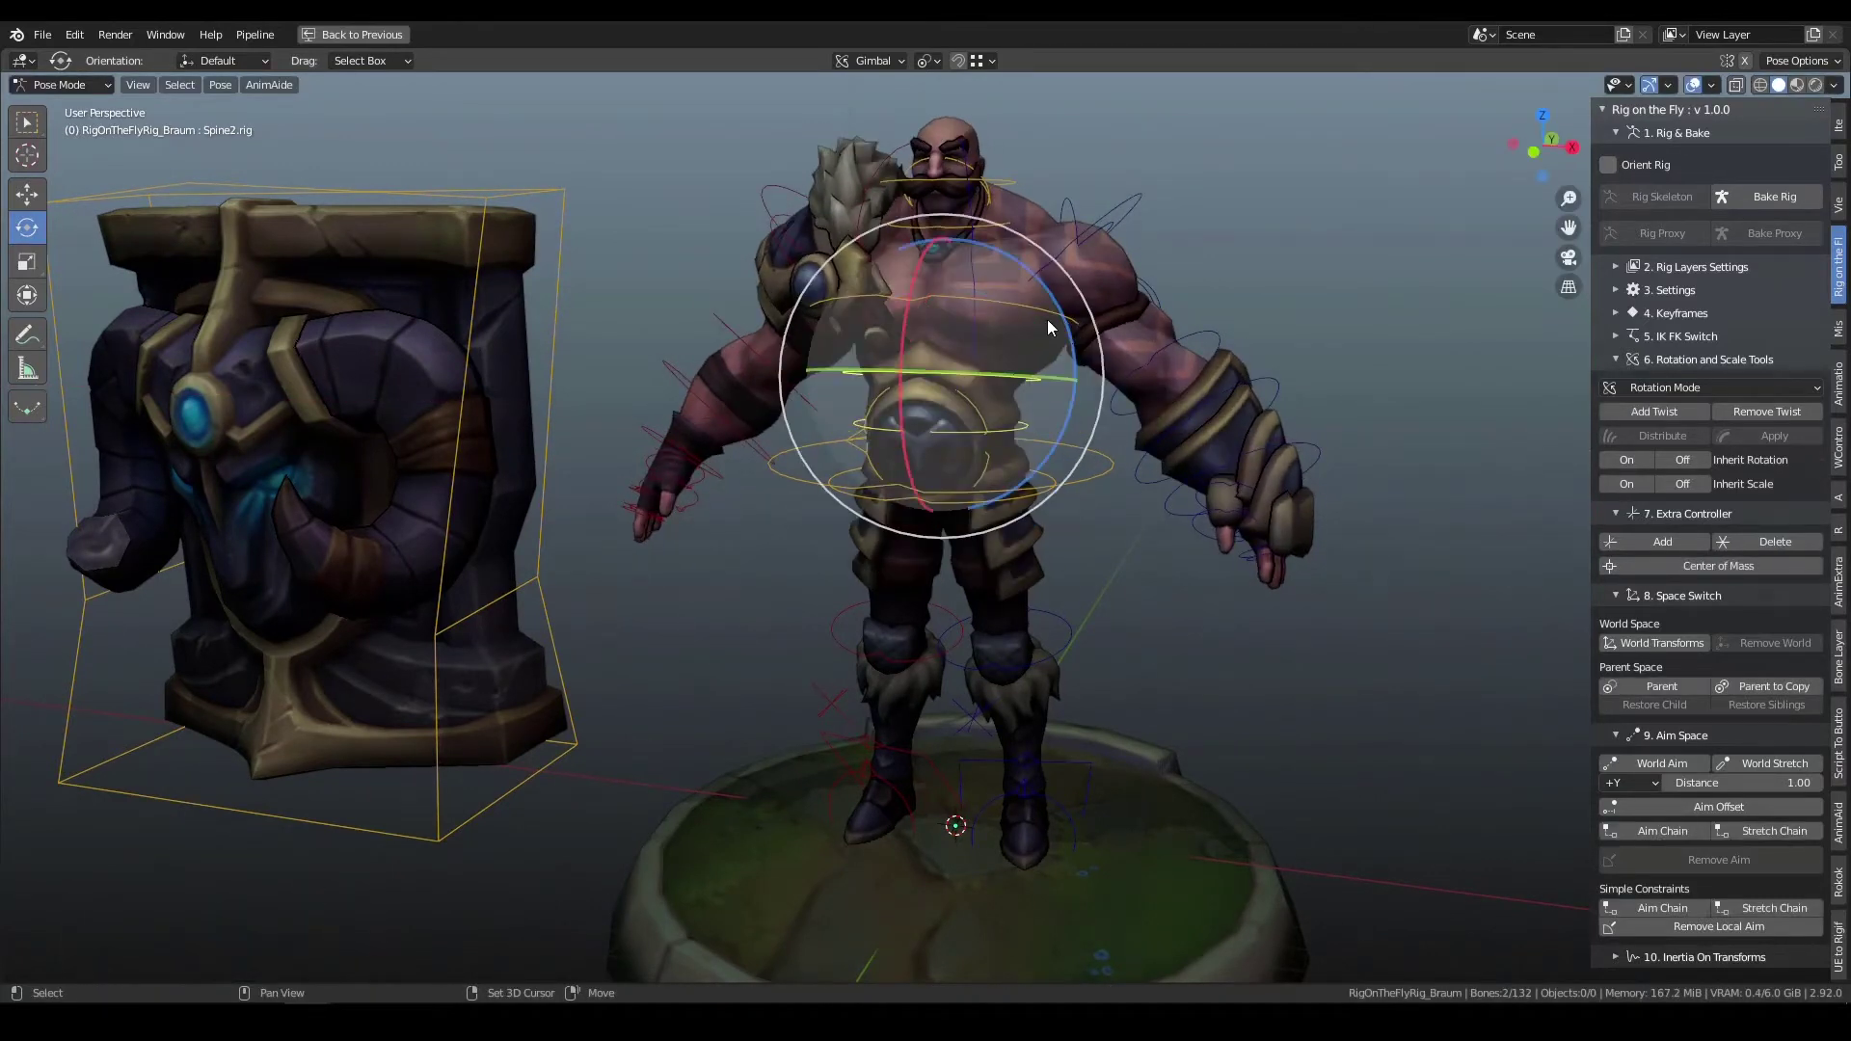
pyautogui.keyDown('shift'); pyautogui.click(1113, 333); pyautogui.keyUp('shift')
pyautogui.hotkey('alt', 'r')
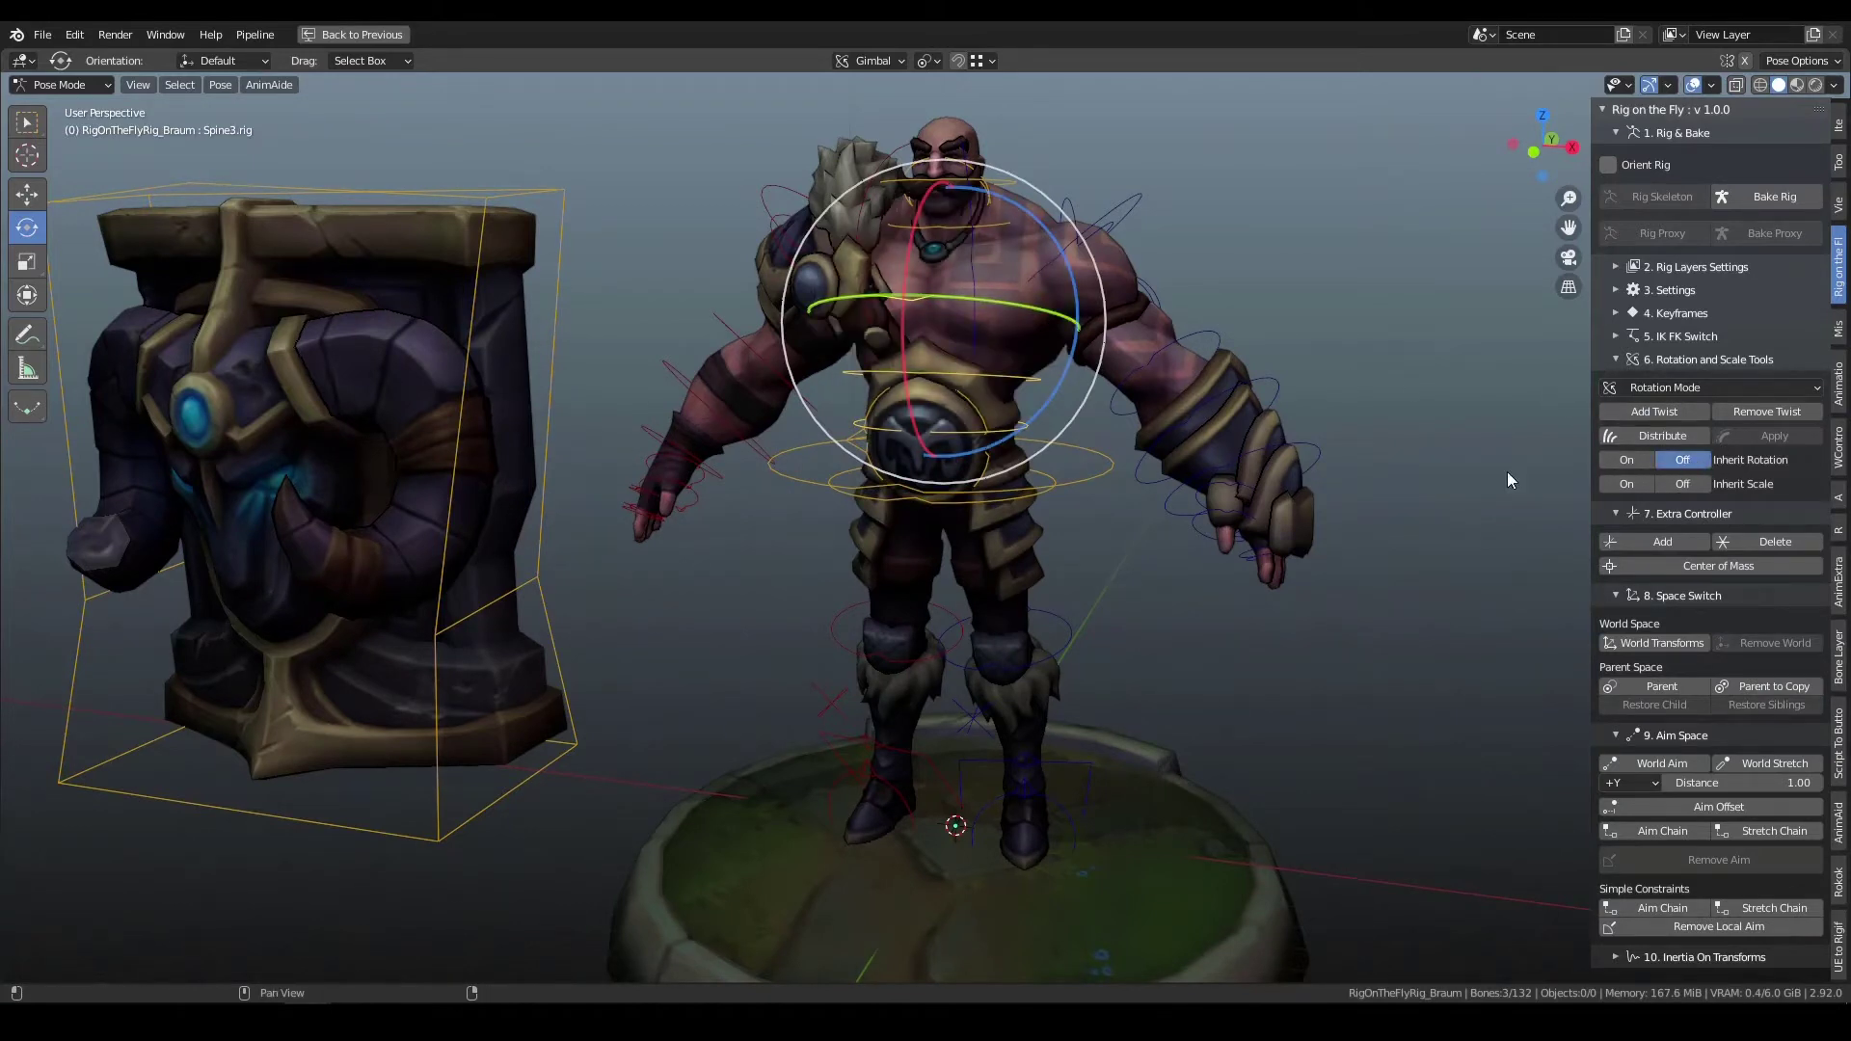
pyautogui.click(1355, 355)
# - Try rotating the lower spine controller to test the spine's independent rotation, and undo the change
pyautogui.click(1024, 427)
pyautogui.moveTo(1064, 374)
pyautogui.mouseDown()
pyautogui.moveTo(1062, 343)
pyautogui.moveTo(1060, 384)
pyautogui.moveTo(1079, 389)
pyautogui.moveTo(1077, 361)
pyautogui.moveTo(1077, 377)
pyautogui.mouseUp()
pyautogui.click(1033, 379)
pyautogui.hotkey('ctrl', 'z')
# - Check the Head controller and try rotating the torso with the Spine3 controller
pyautogui.moveTo(1037, 182); pyautogui.dragTo(979, 181, button='middle')
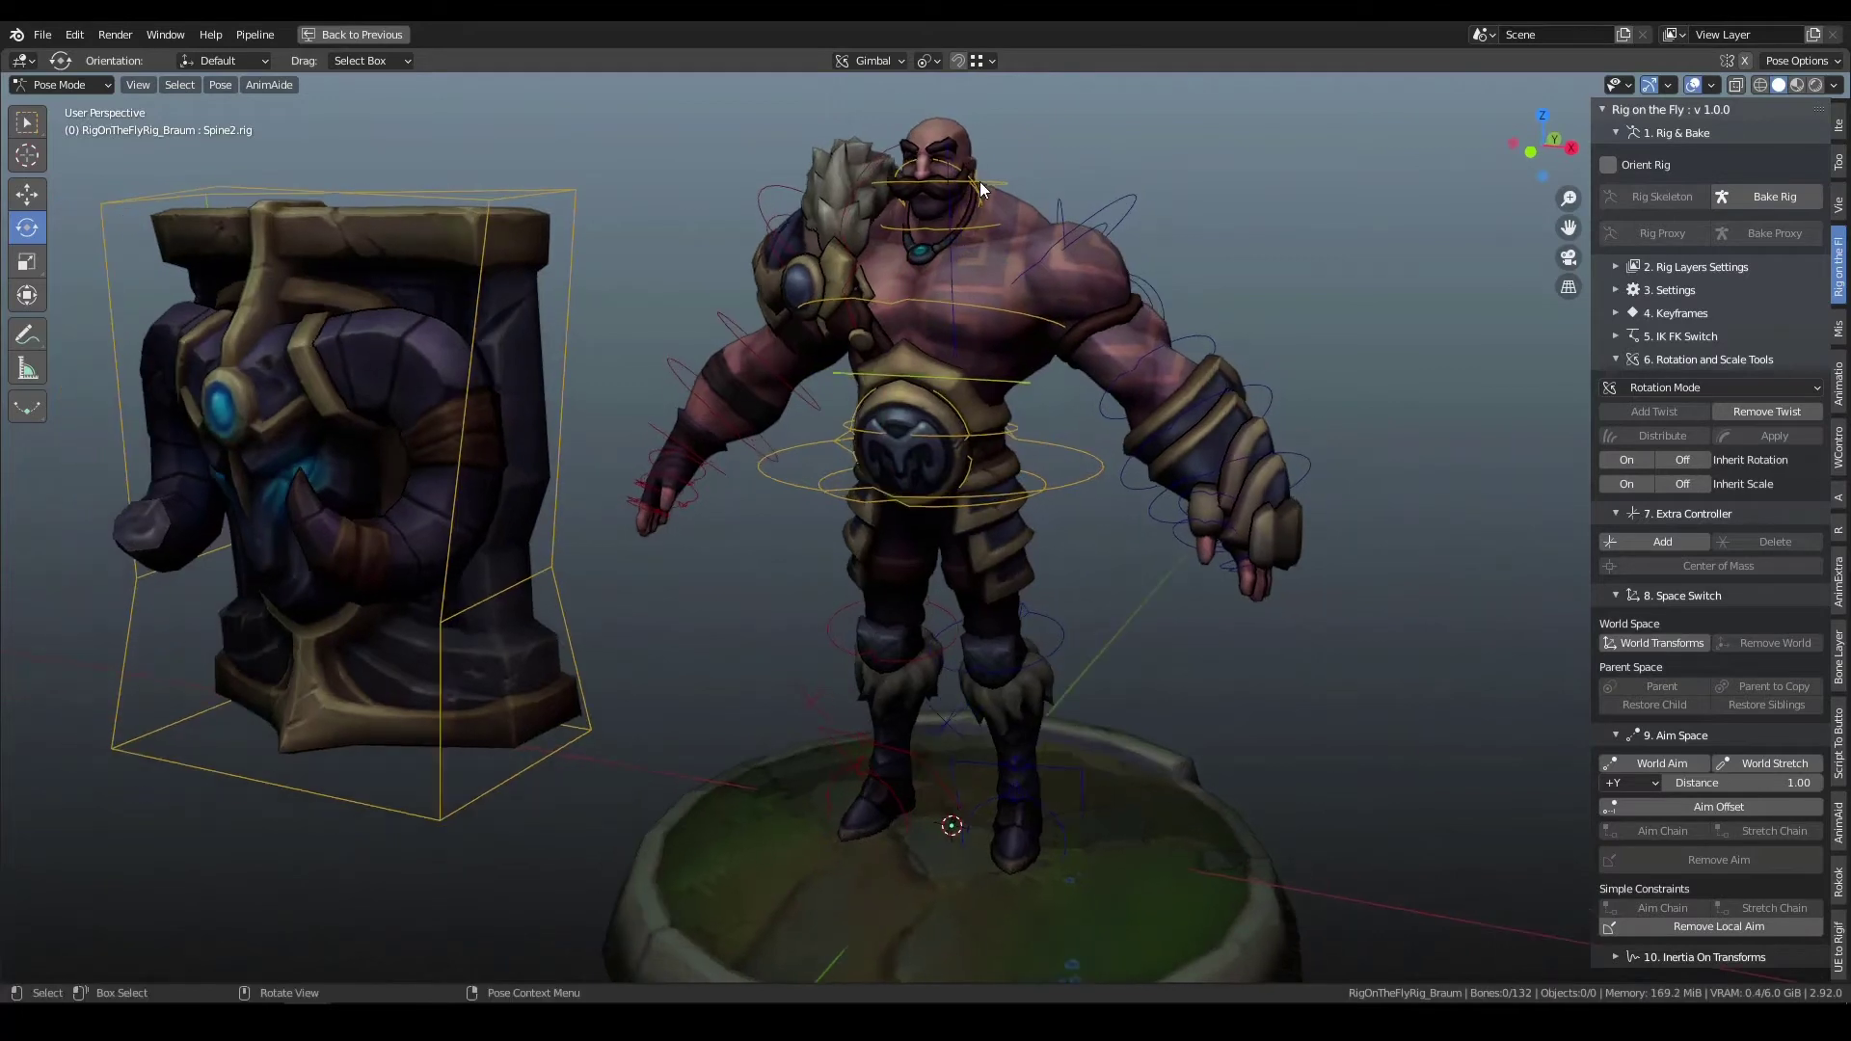
pyautogui.click(981, 182)
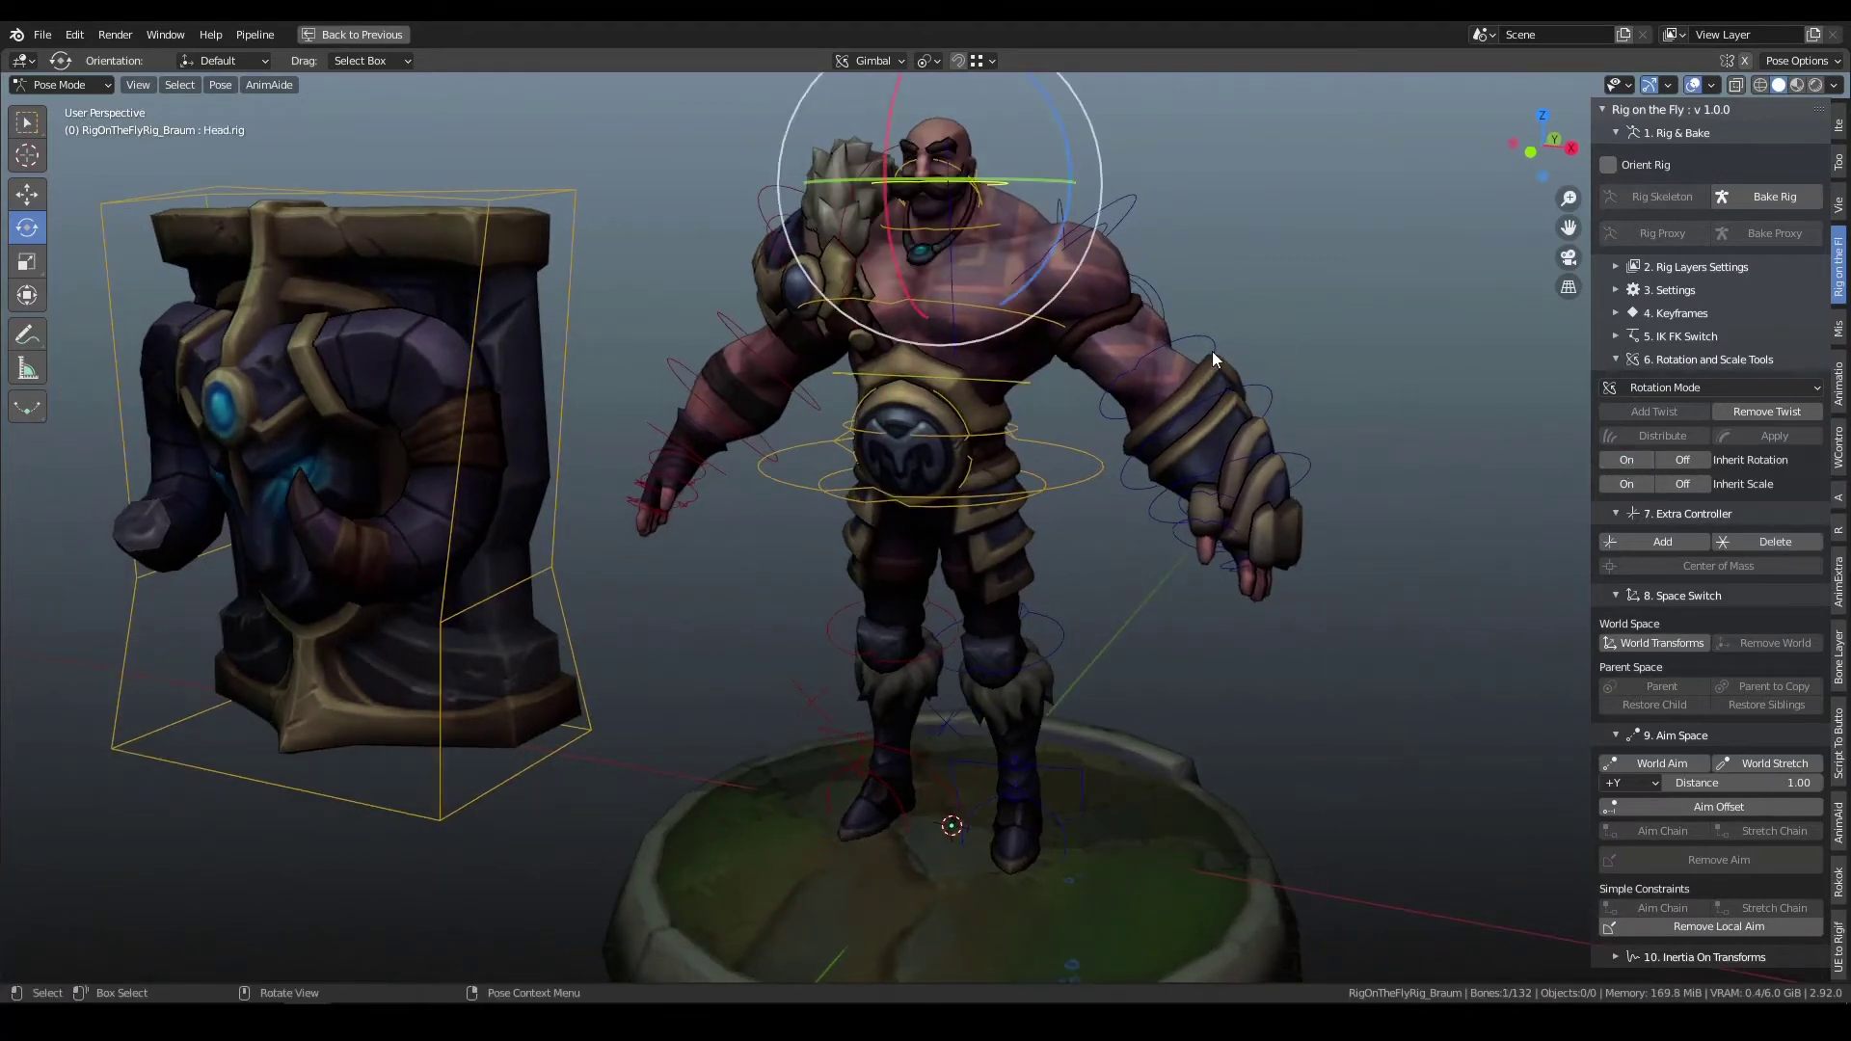
pyautogui.click(1209, 249)
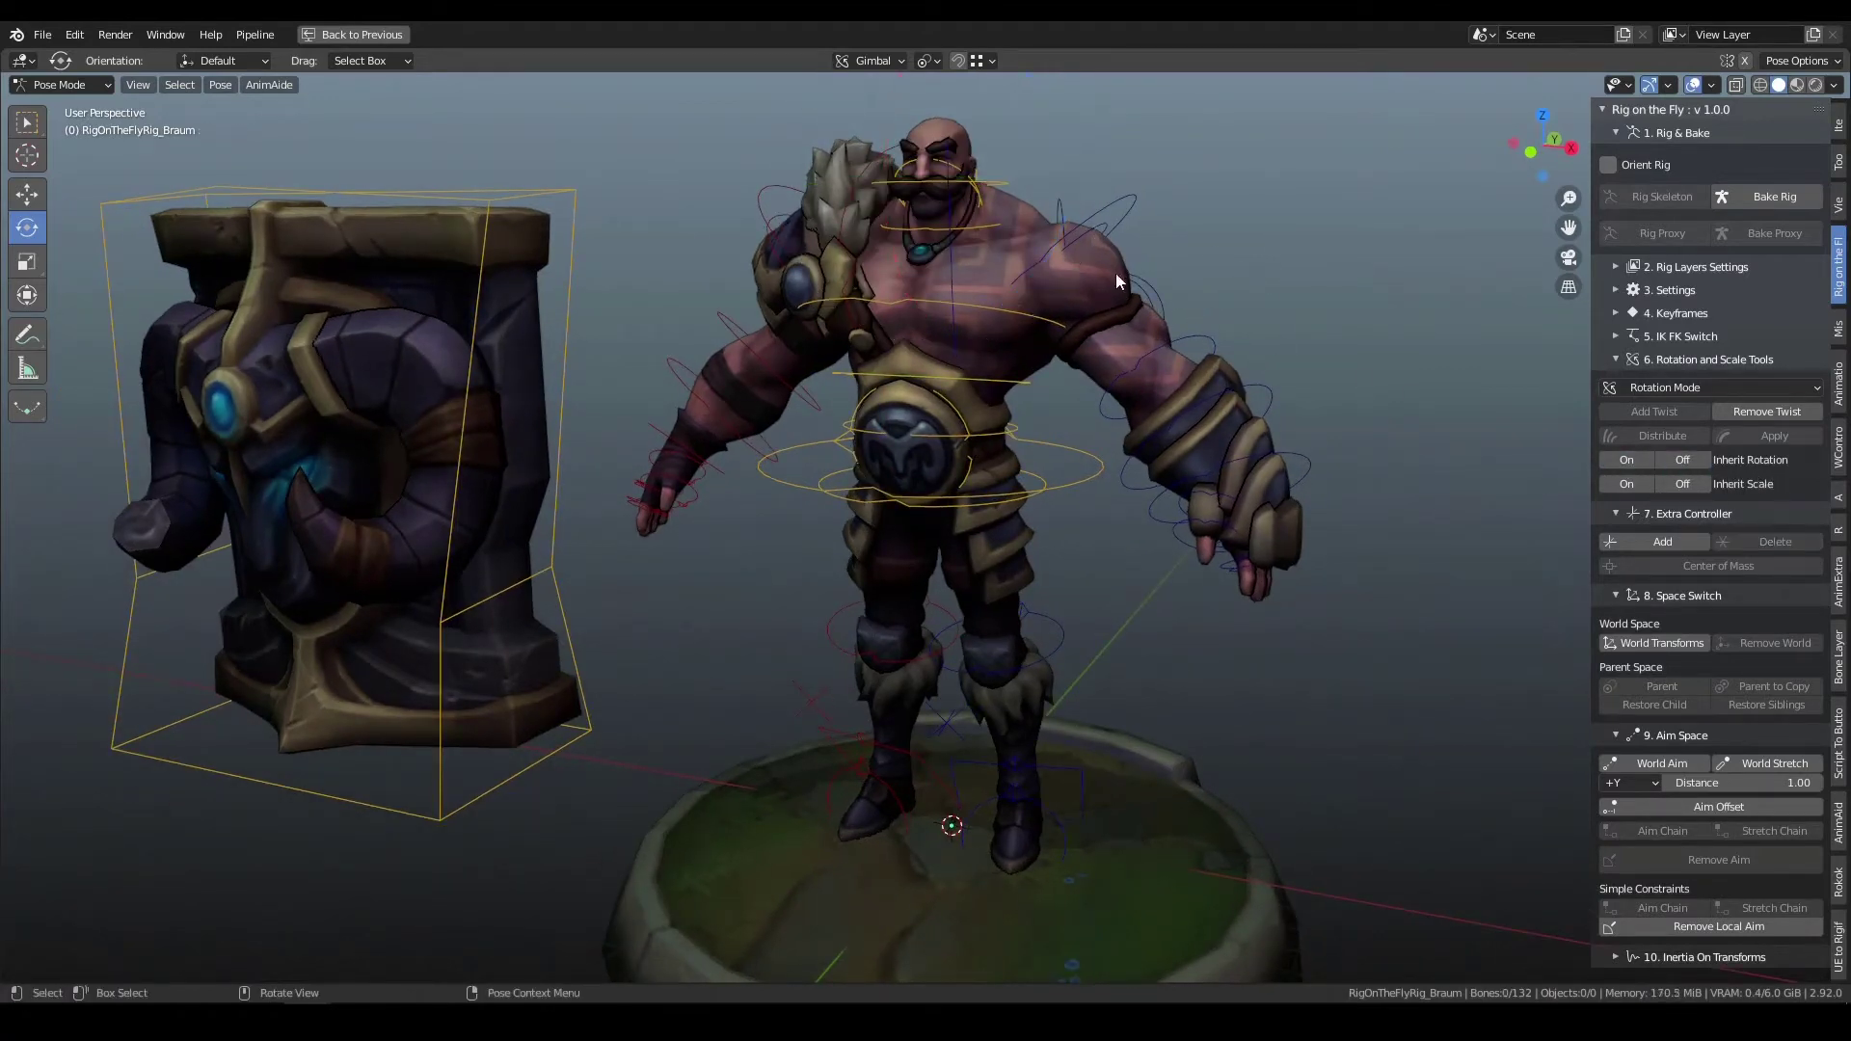
pyautogui.click(973, 300)
pyautogui.moveTo(882, 223); pyautogui.dragTo(1396, 595)
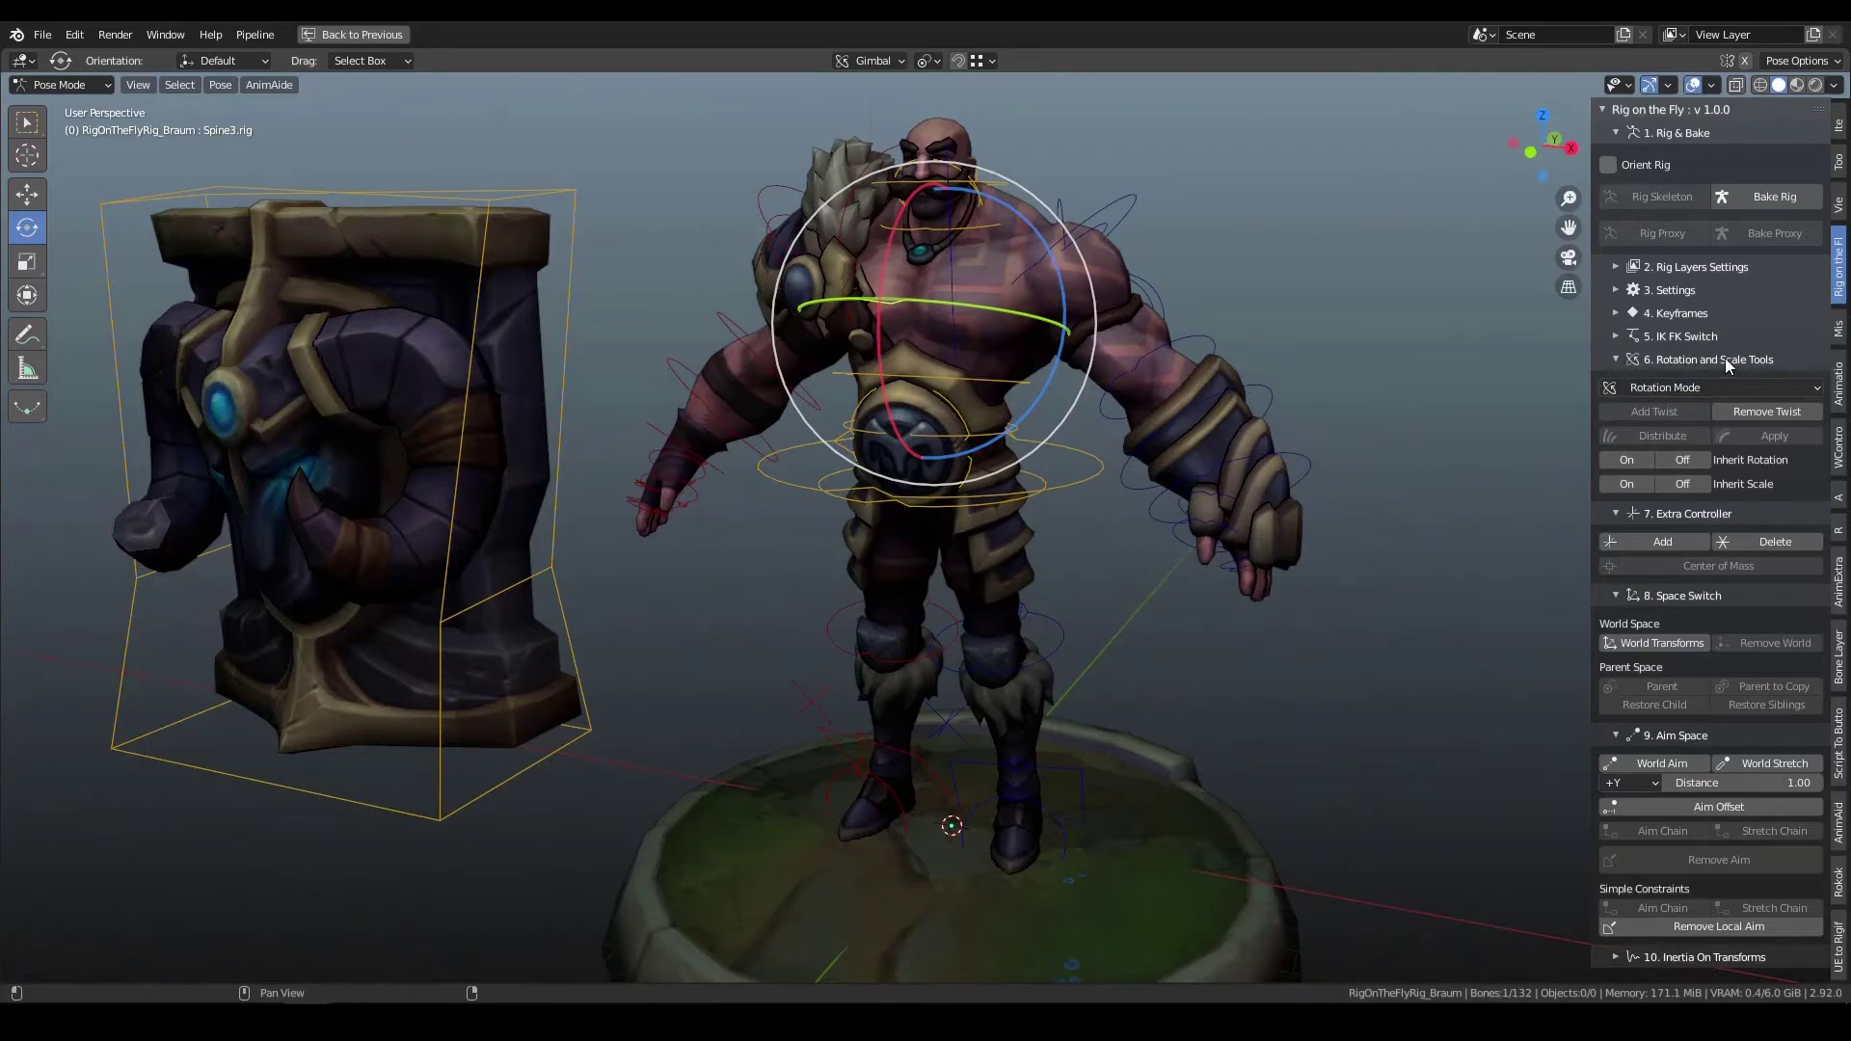
# - Select the left hand controller, expand the IK FK Switch section and collapse the Rig & Bake section
pyautogui.moveTo(1091, 424); pyautogui.dragTo(1236, 467, button='middle')
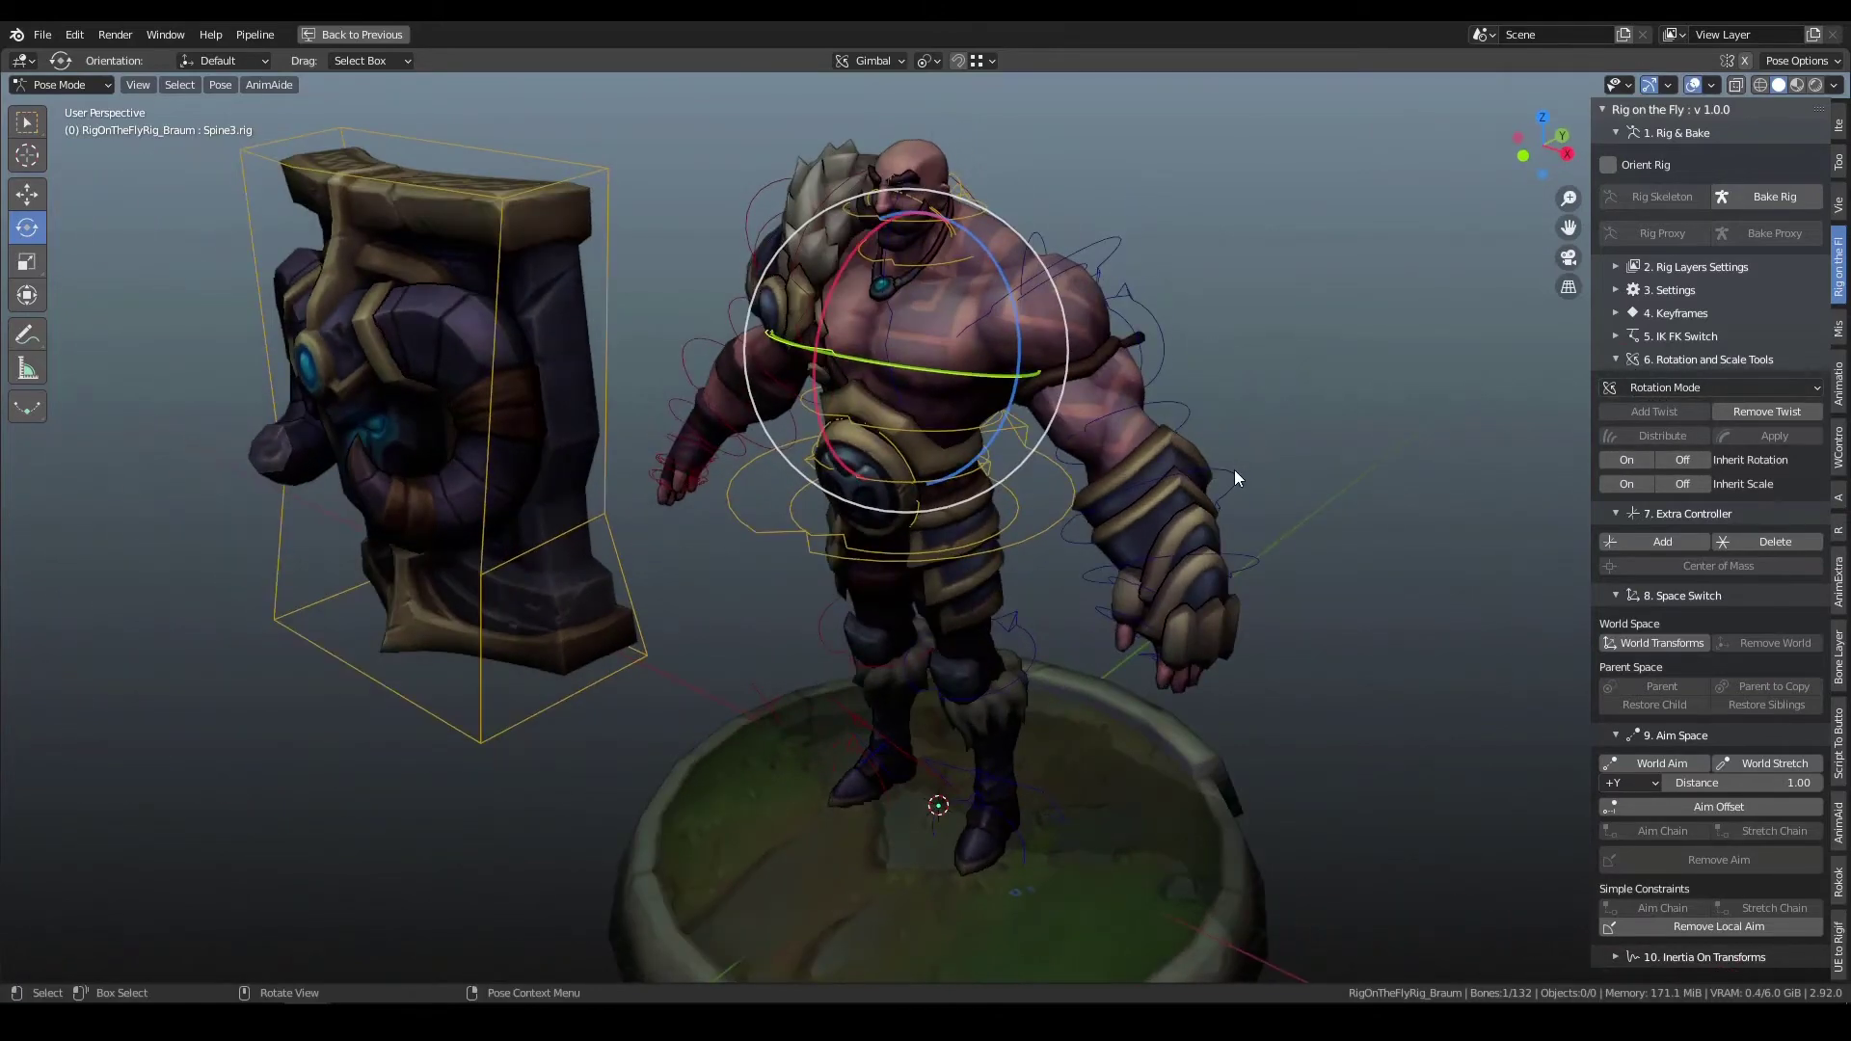
pyautogui.click(1235, 469)
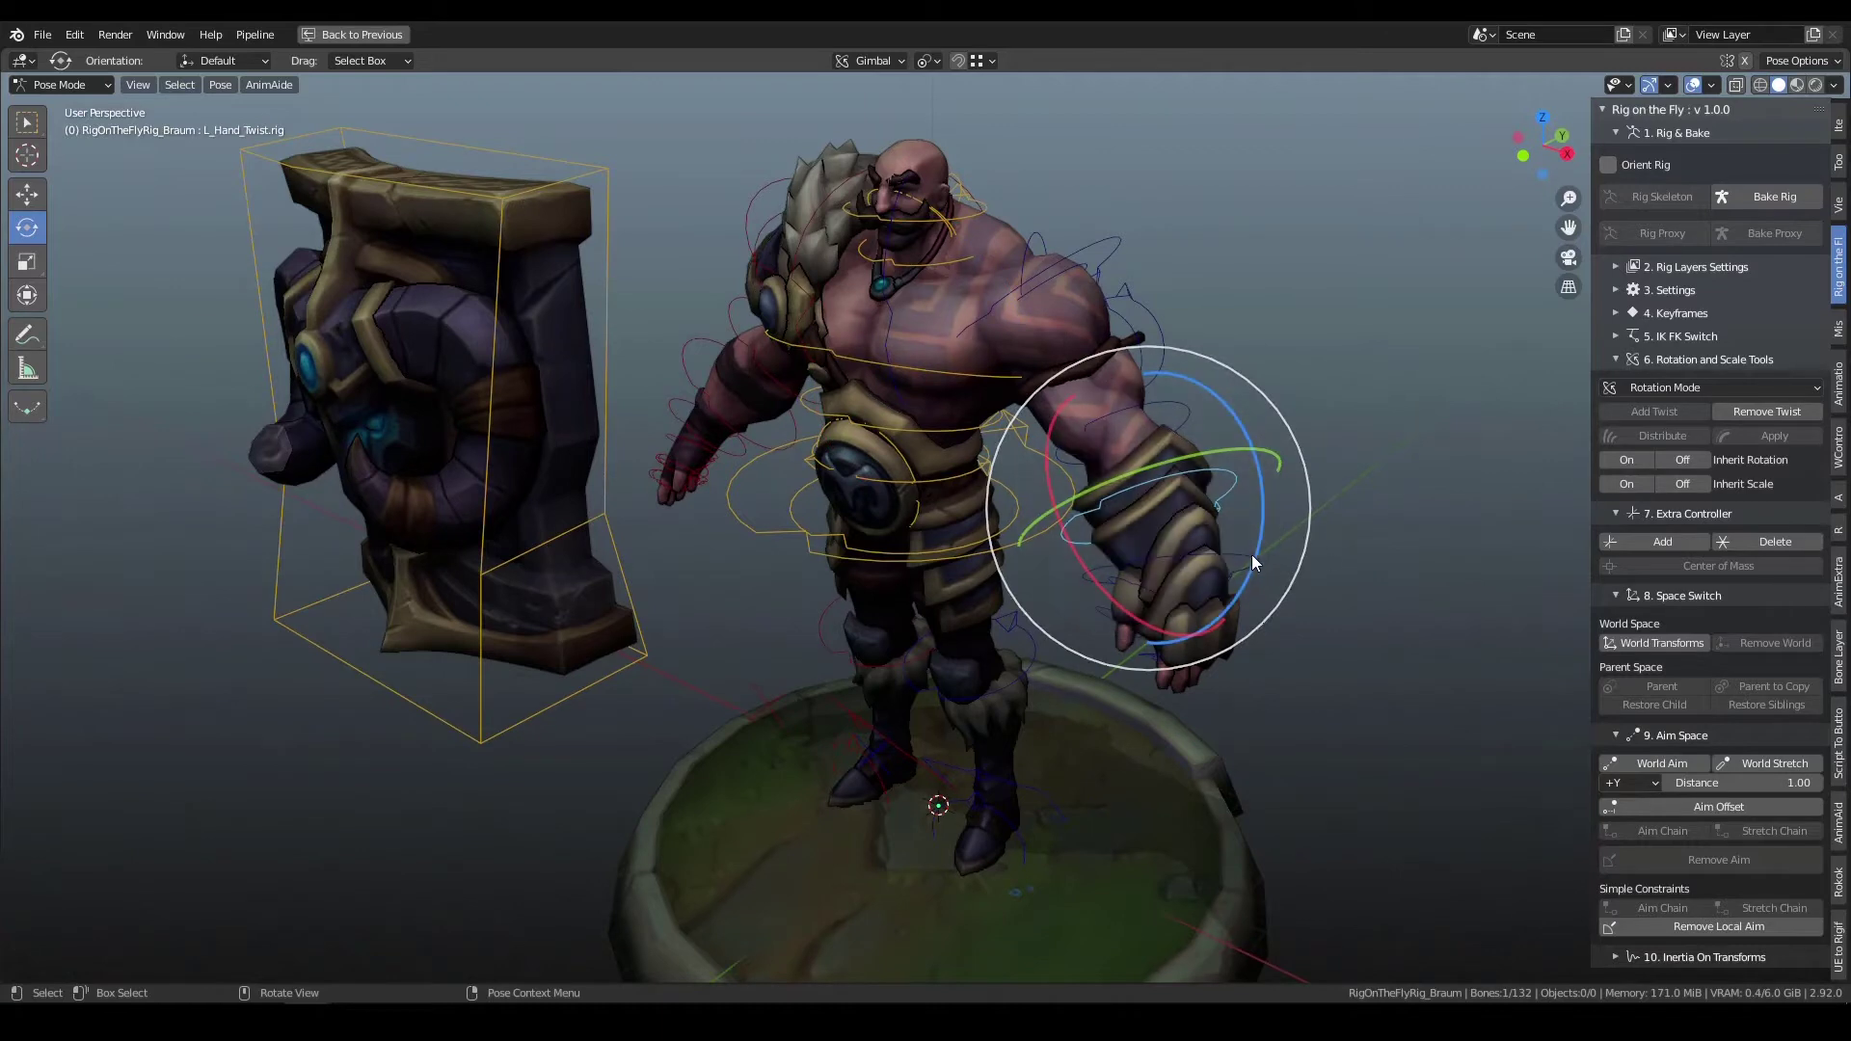
pyautogui.click(1252, 556)
pyautogui.moveTo(1263, 636); pyautogui.dragTo(1388, 598, button='middle')
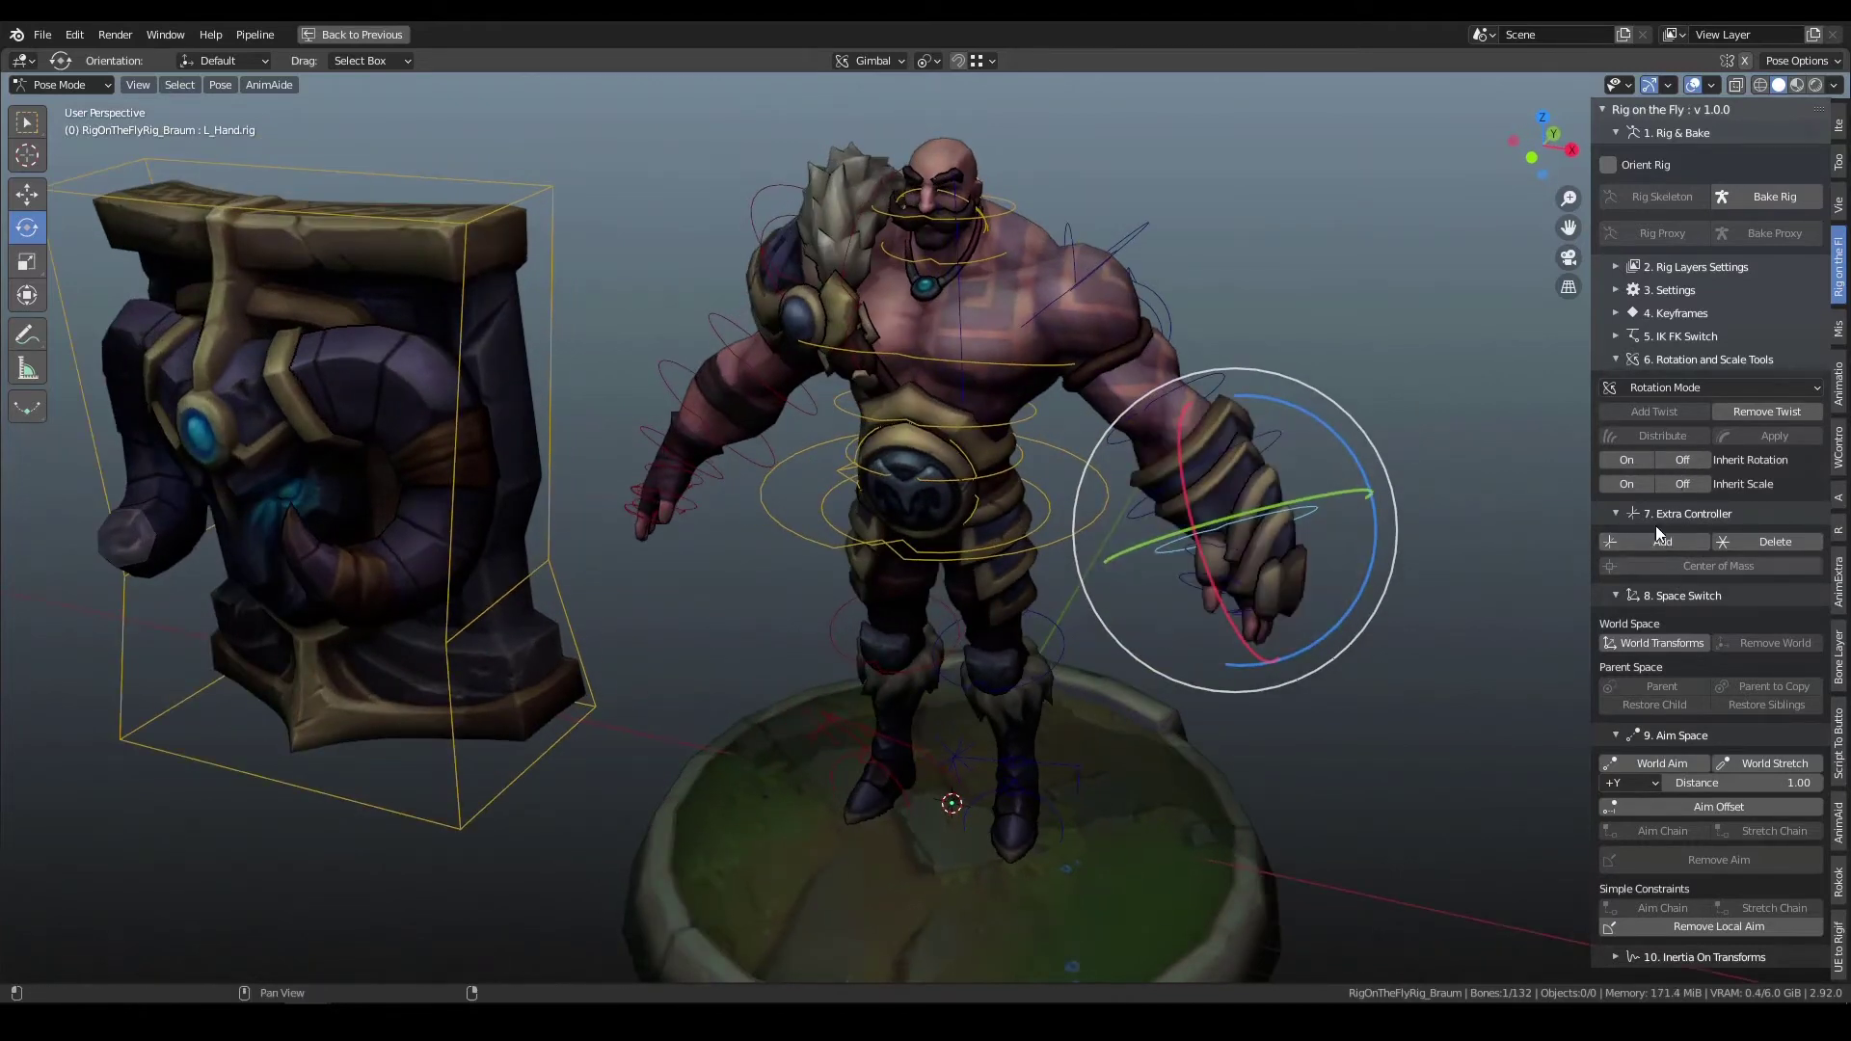
pyautogui.click(1652, 338)
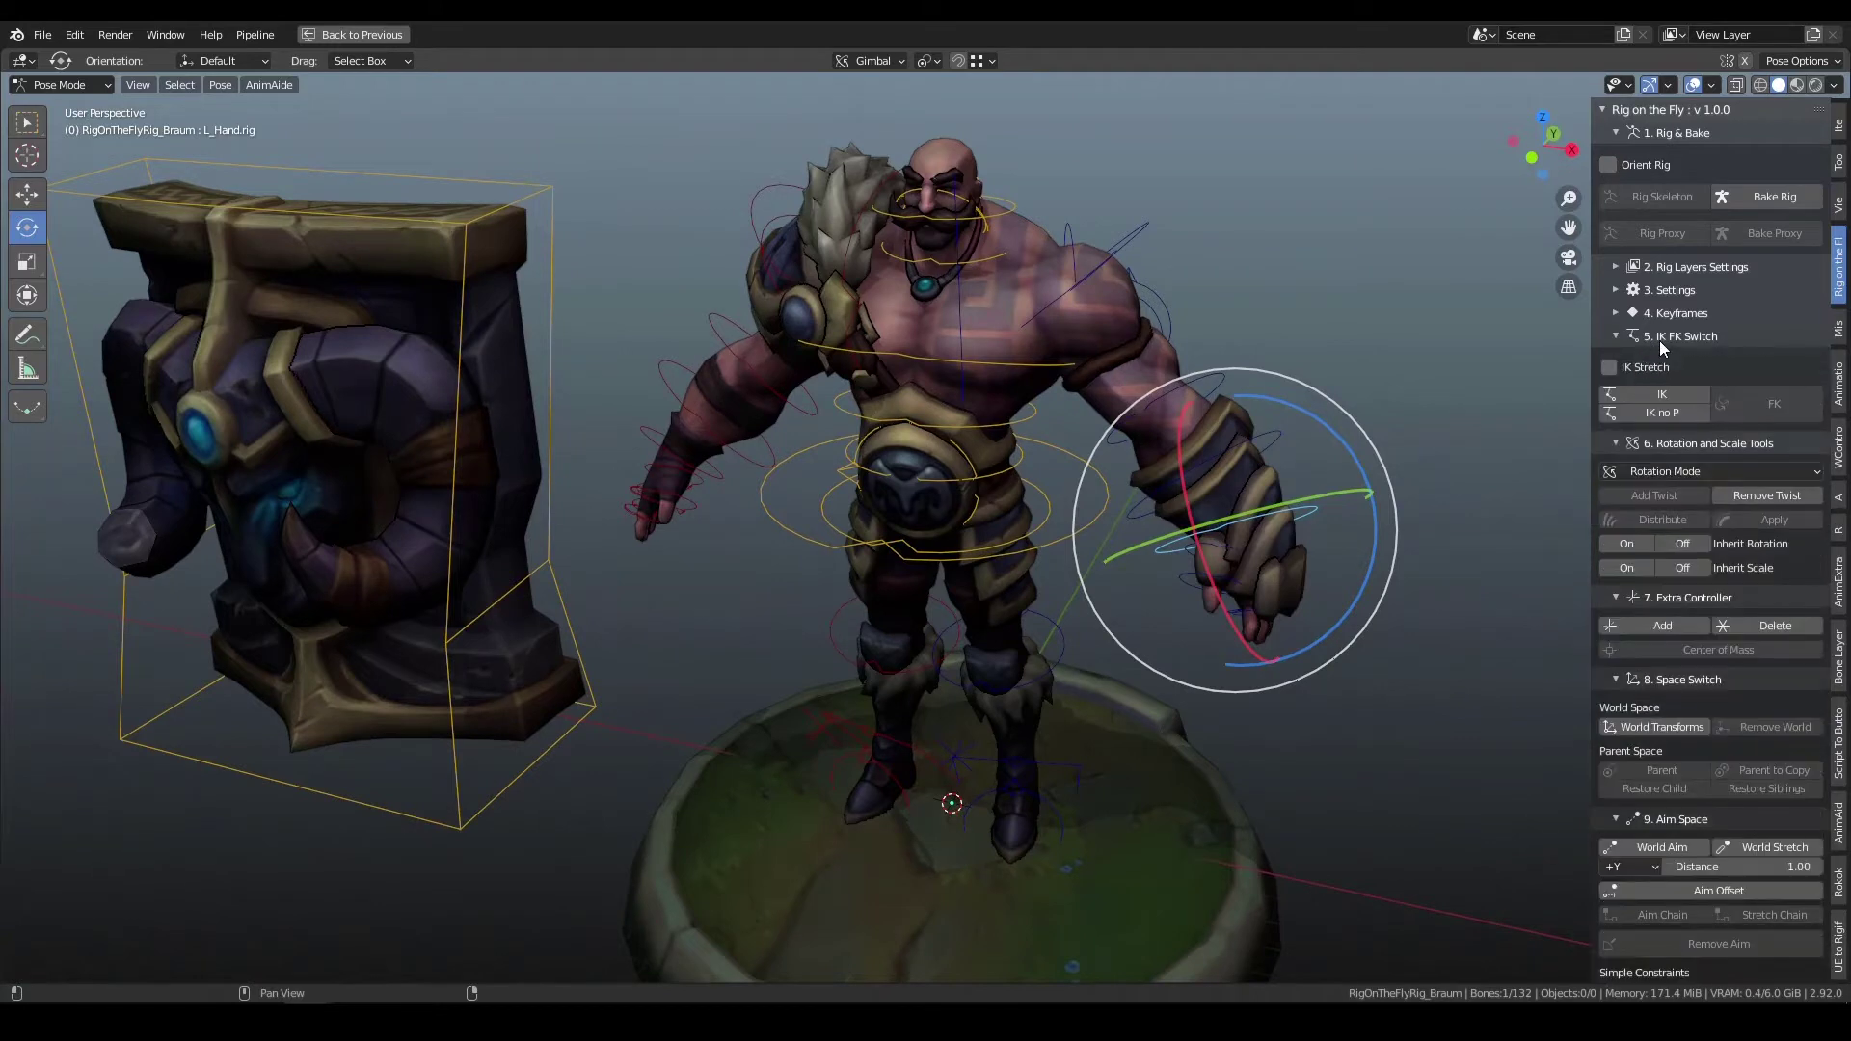
pyautogui.click(1615, 135)
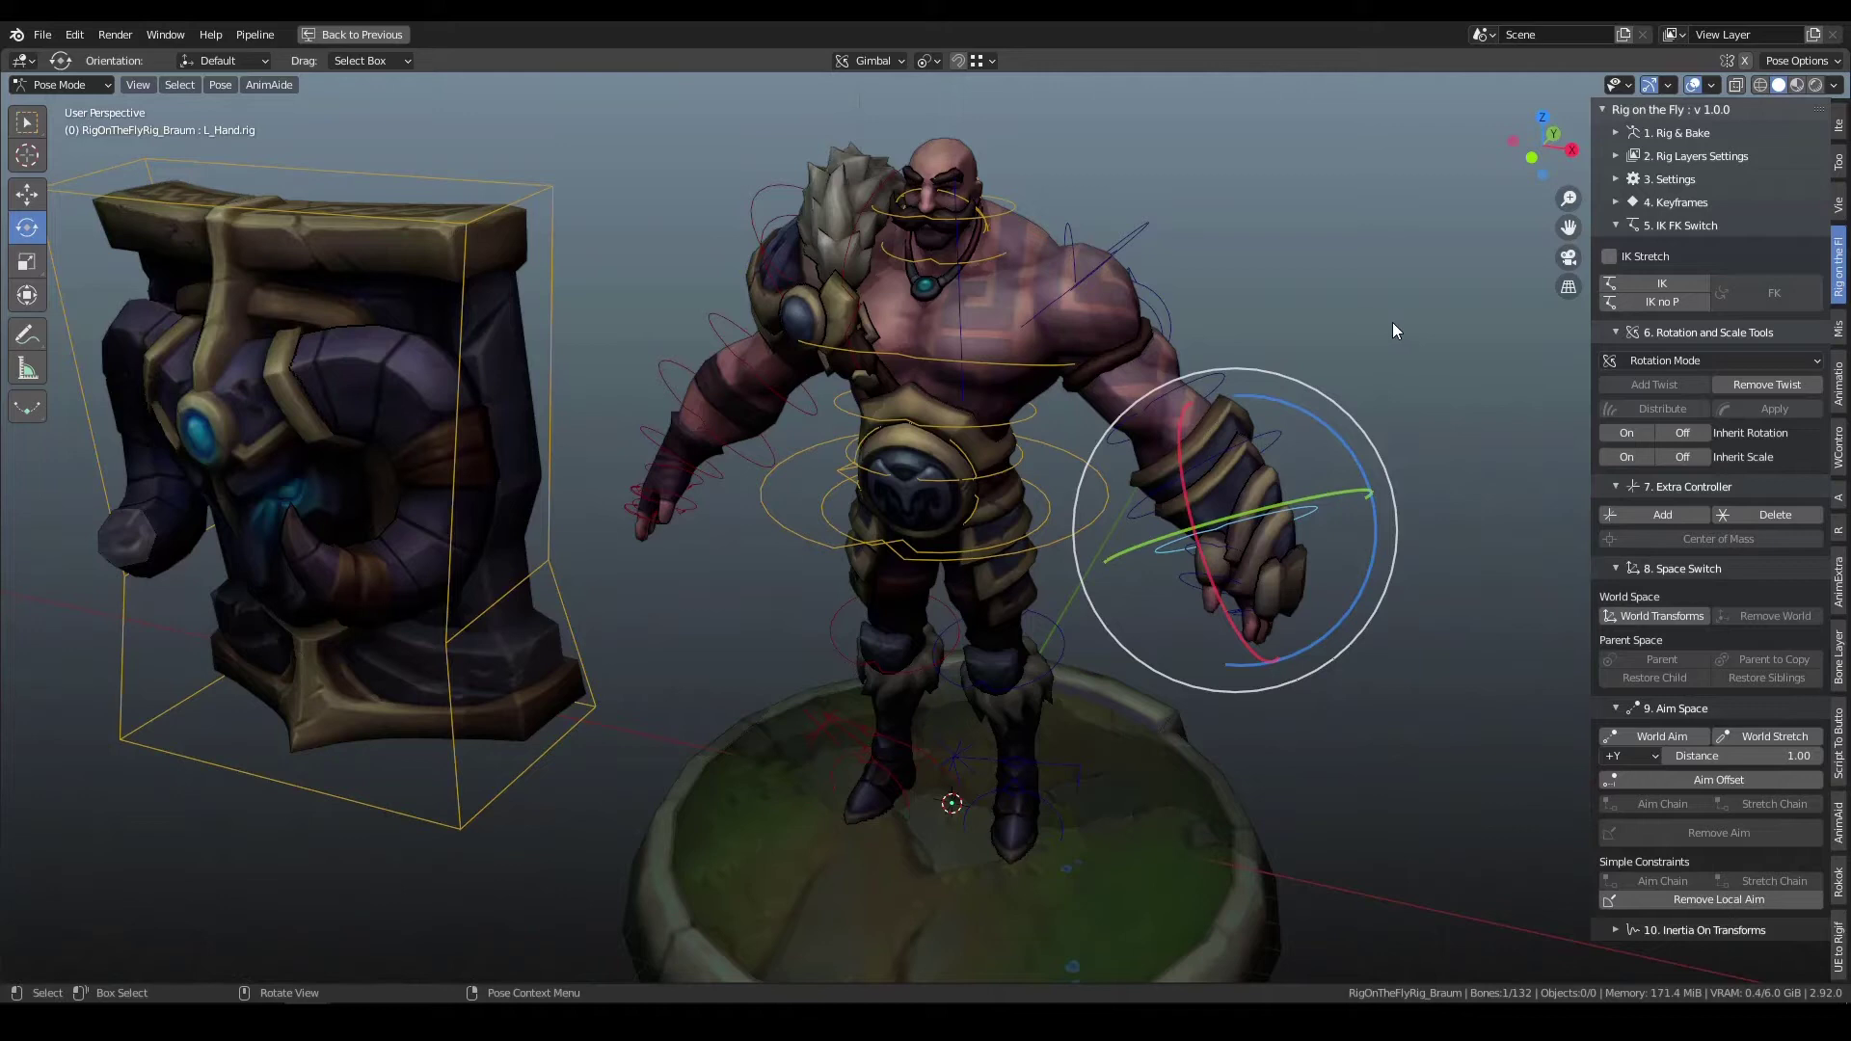
# - Collapse the Extra Controller section and switch the left arm from the selected hand controller to IK
pyautogui.moveTo(1376, 324); pyautogui.dragTo(1364, 315, button='middle')
pyautogui.moveTo(1039, 663); pyautogui.dragTo(1021, 644, button='middle')
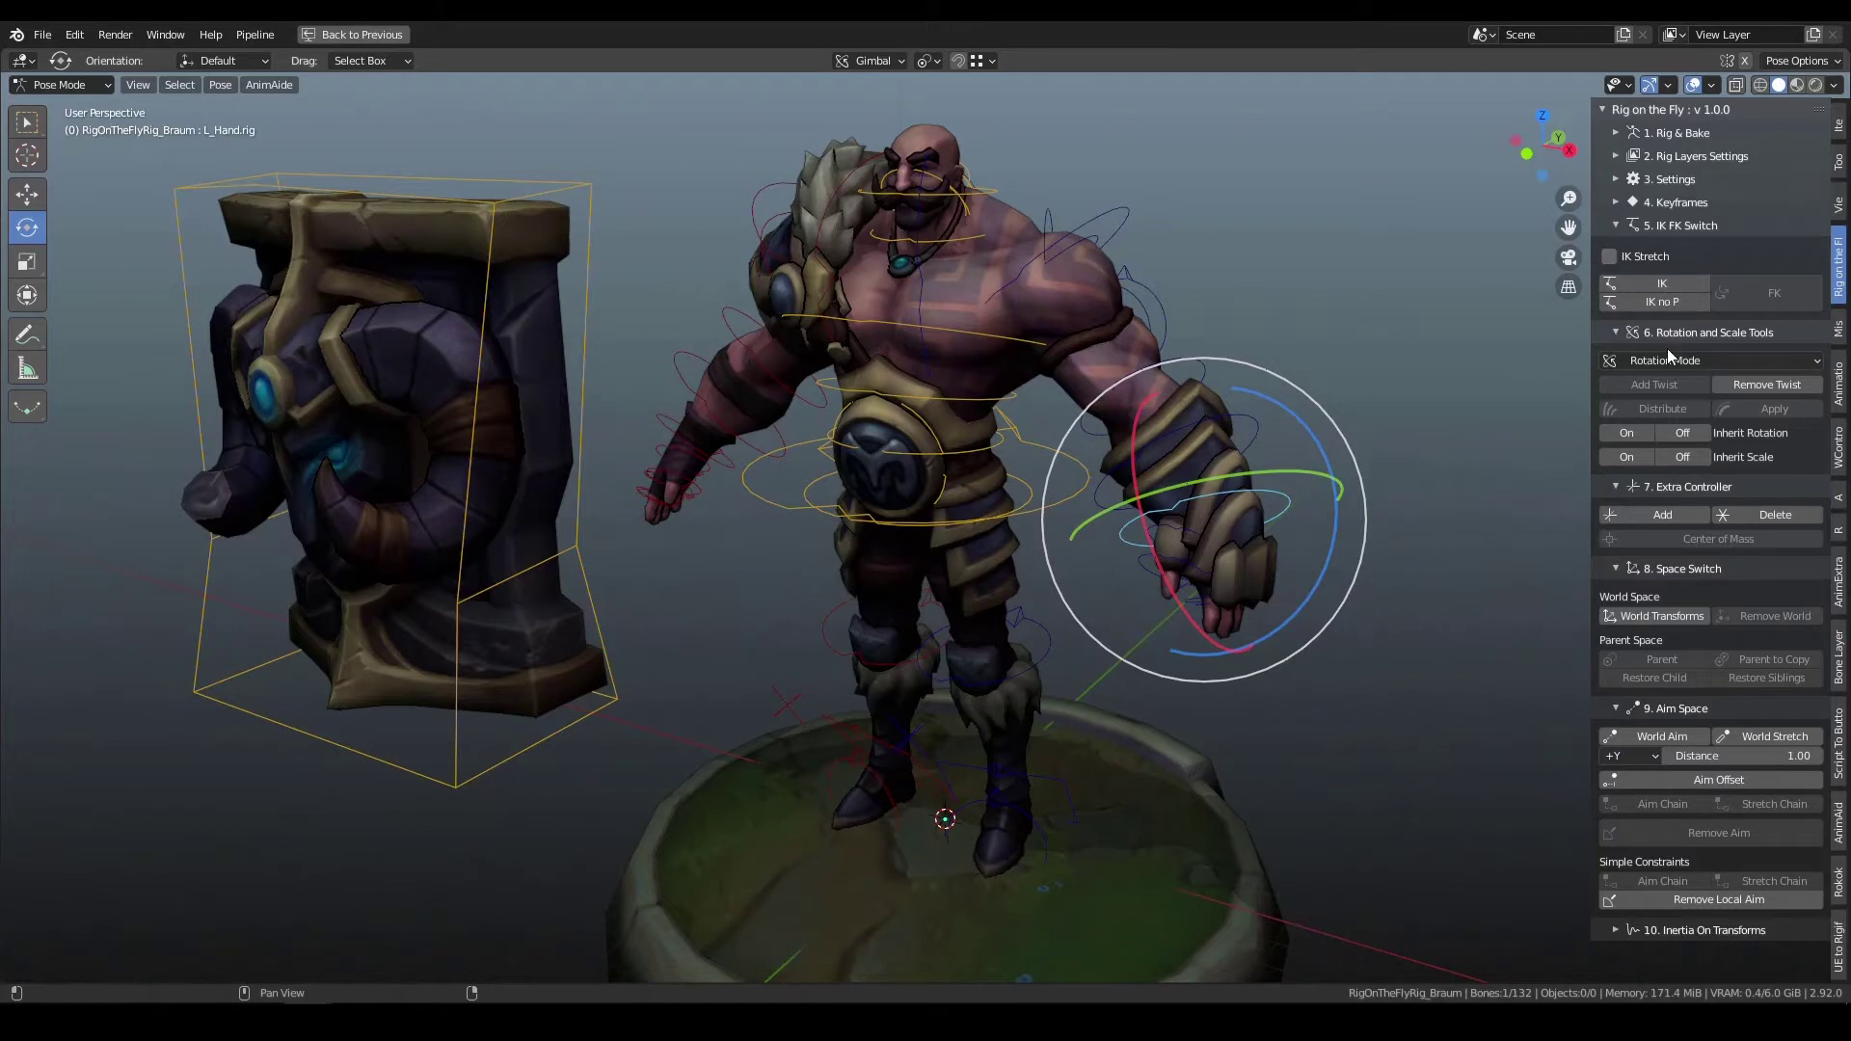
pyautogui.click(1629, 485)
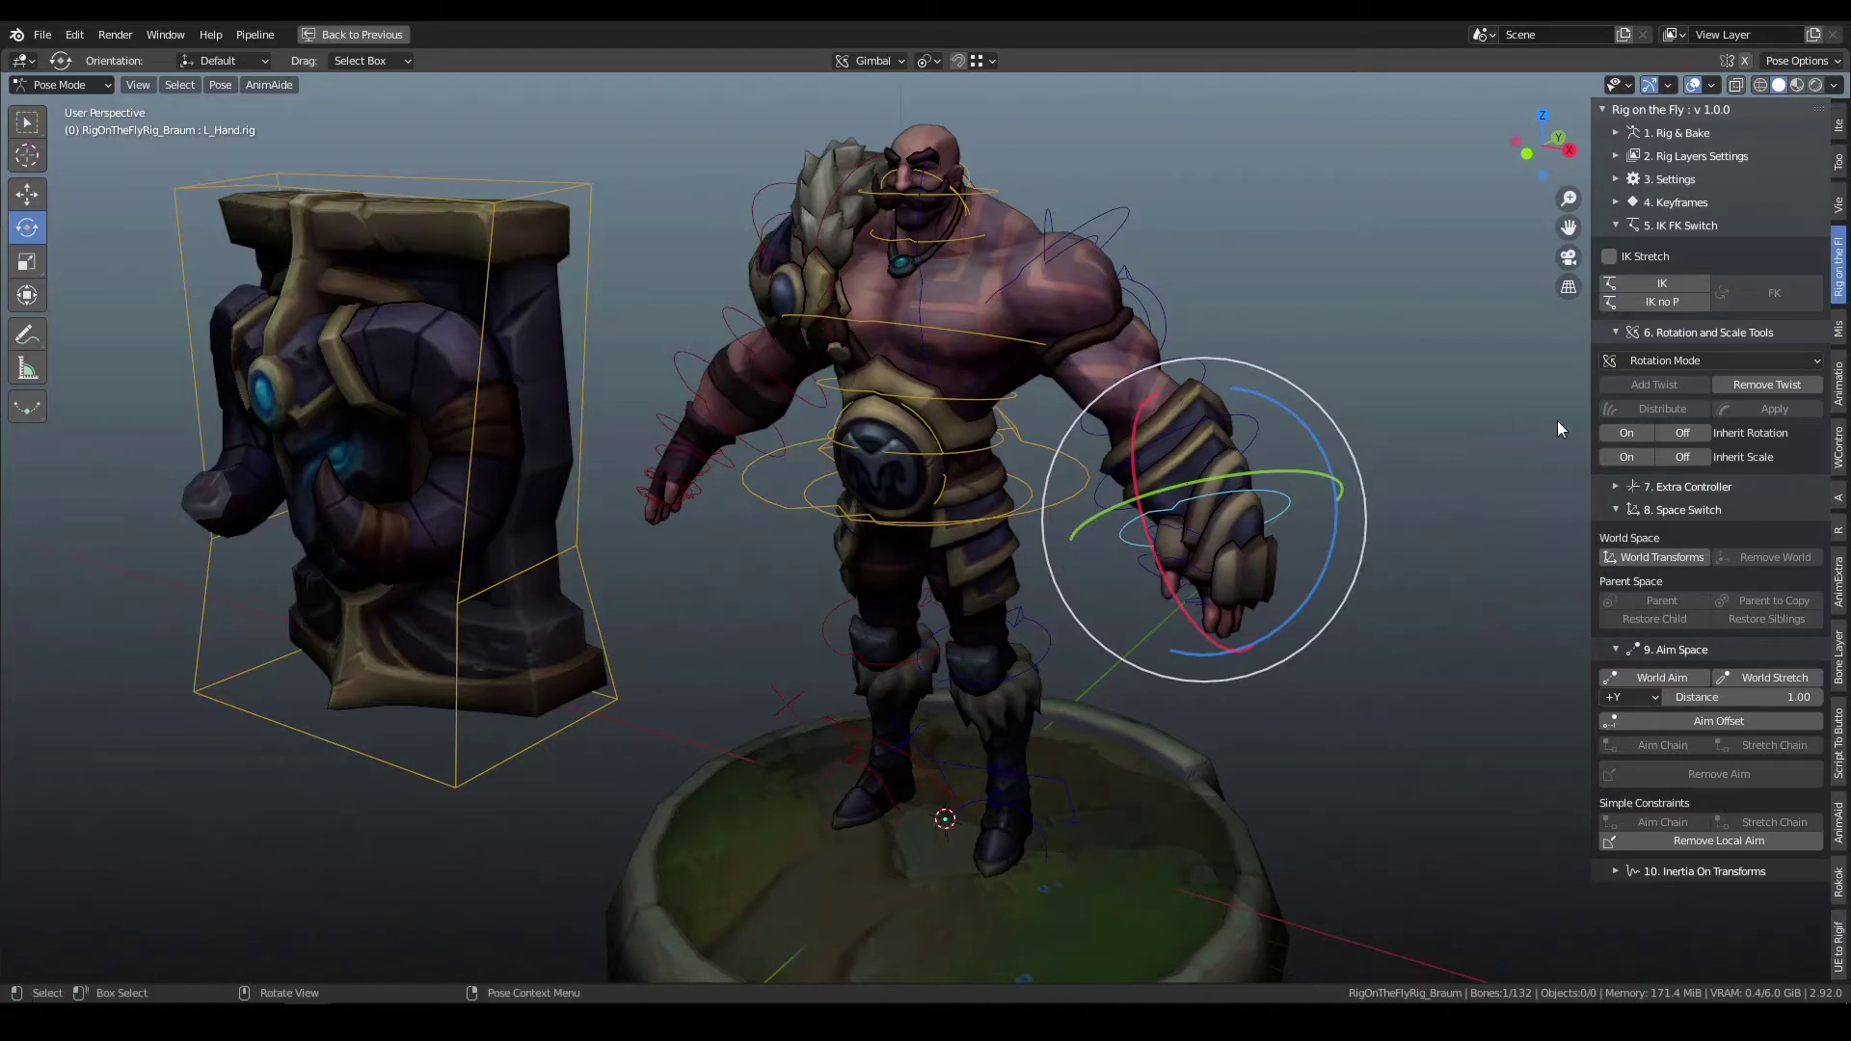
pyautogui.moveTo(1501, 500); pyautogui.dragTo(1496, 486, button='middle')
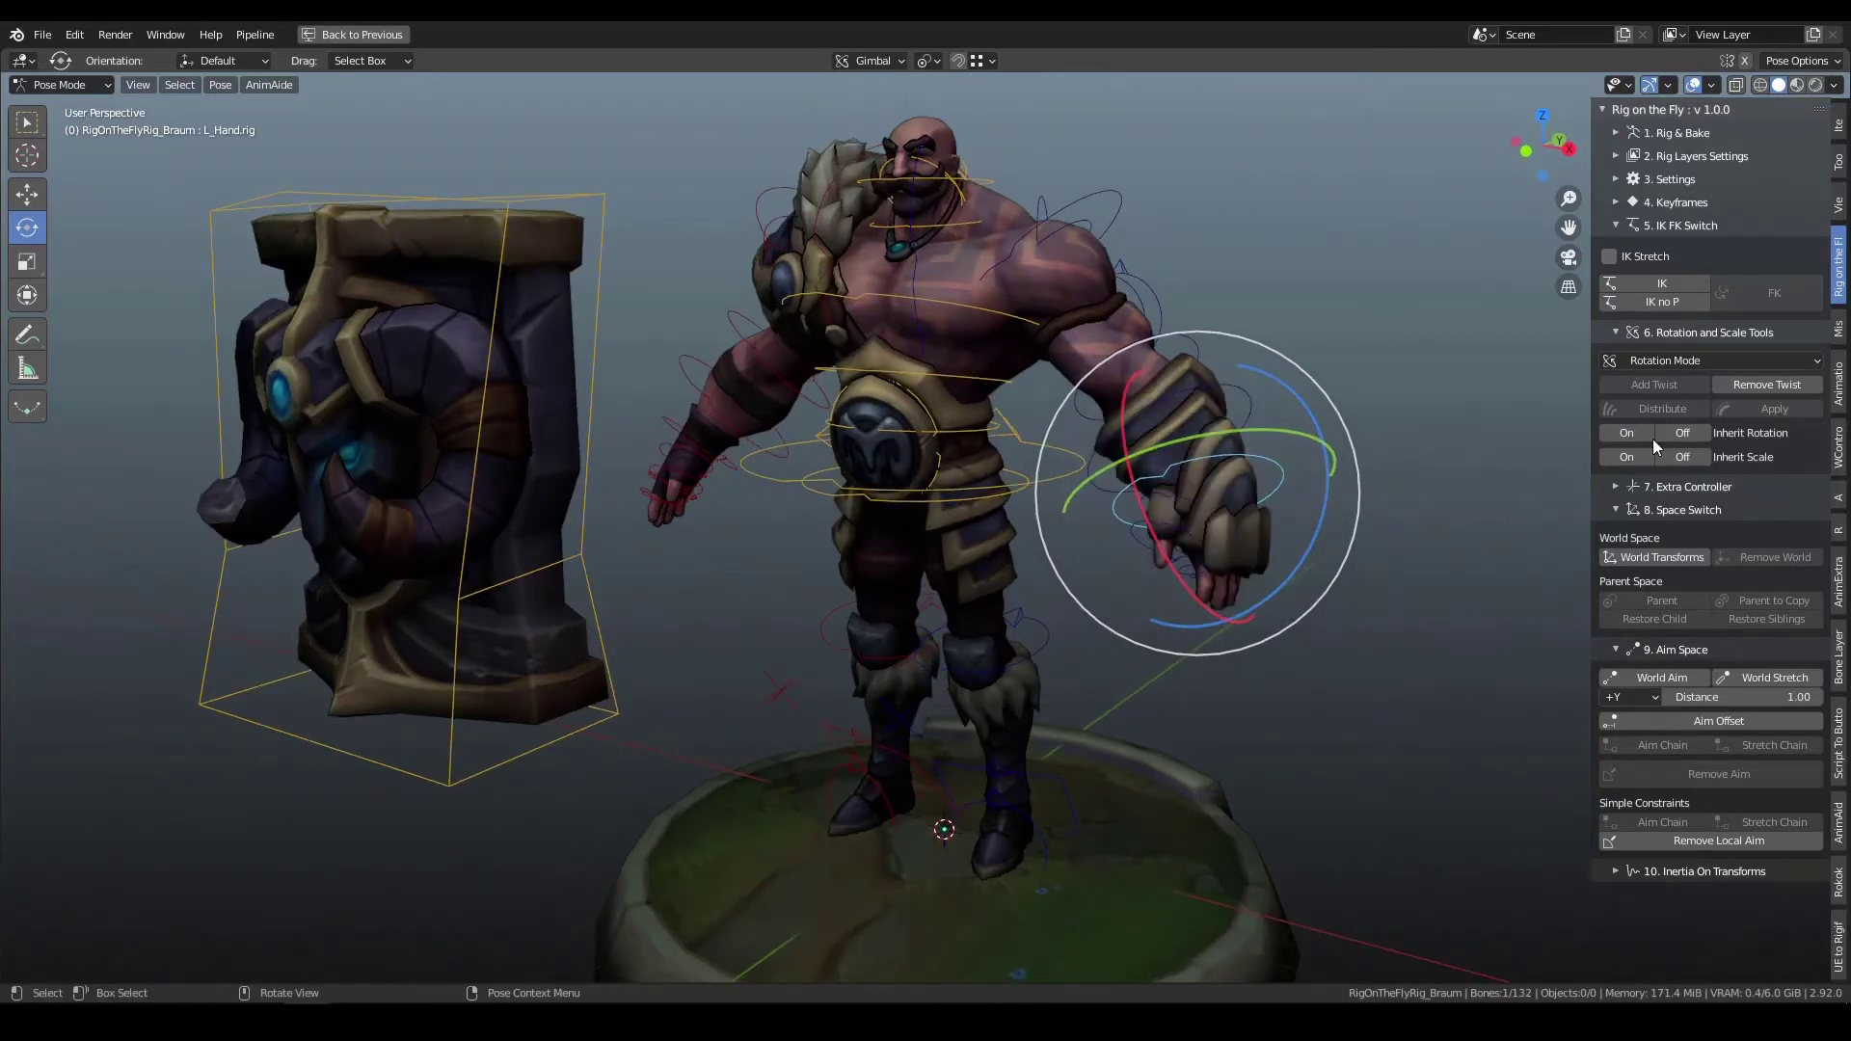
pyautogui.click(1675, 285)
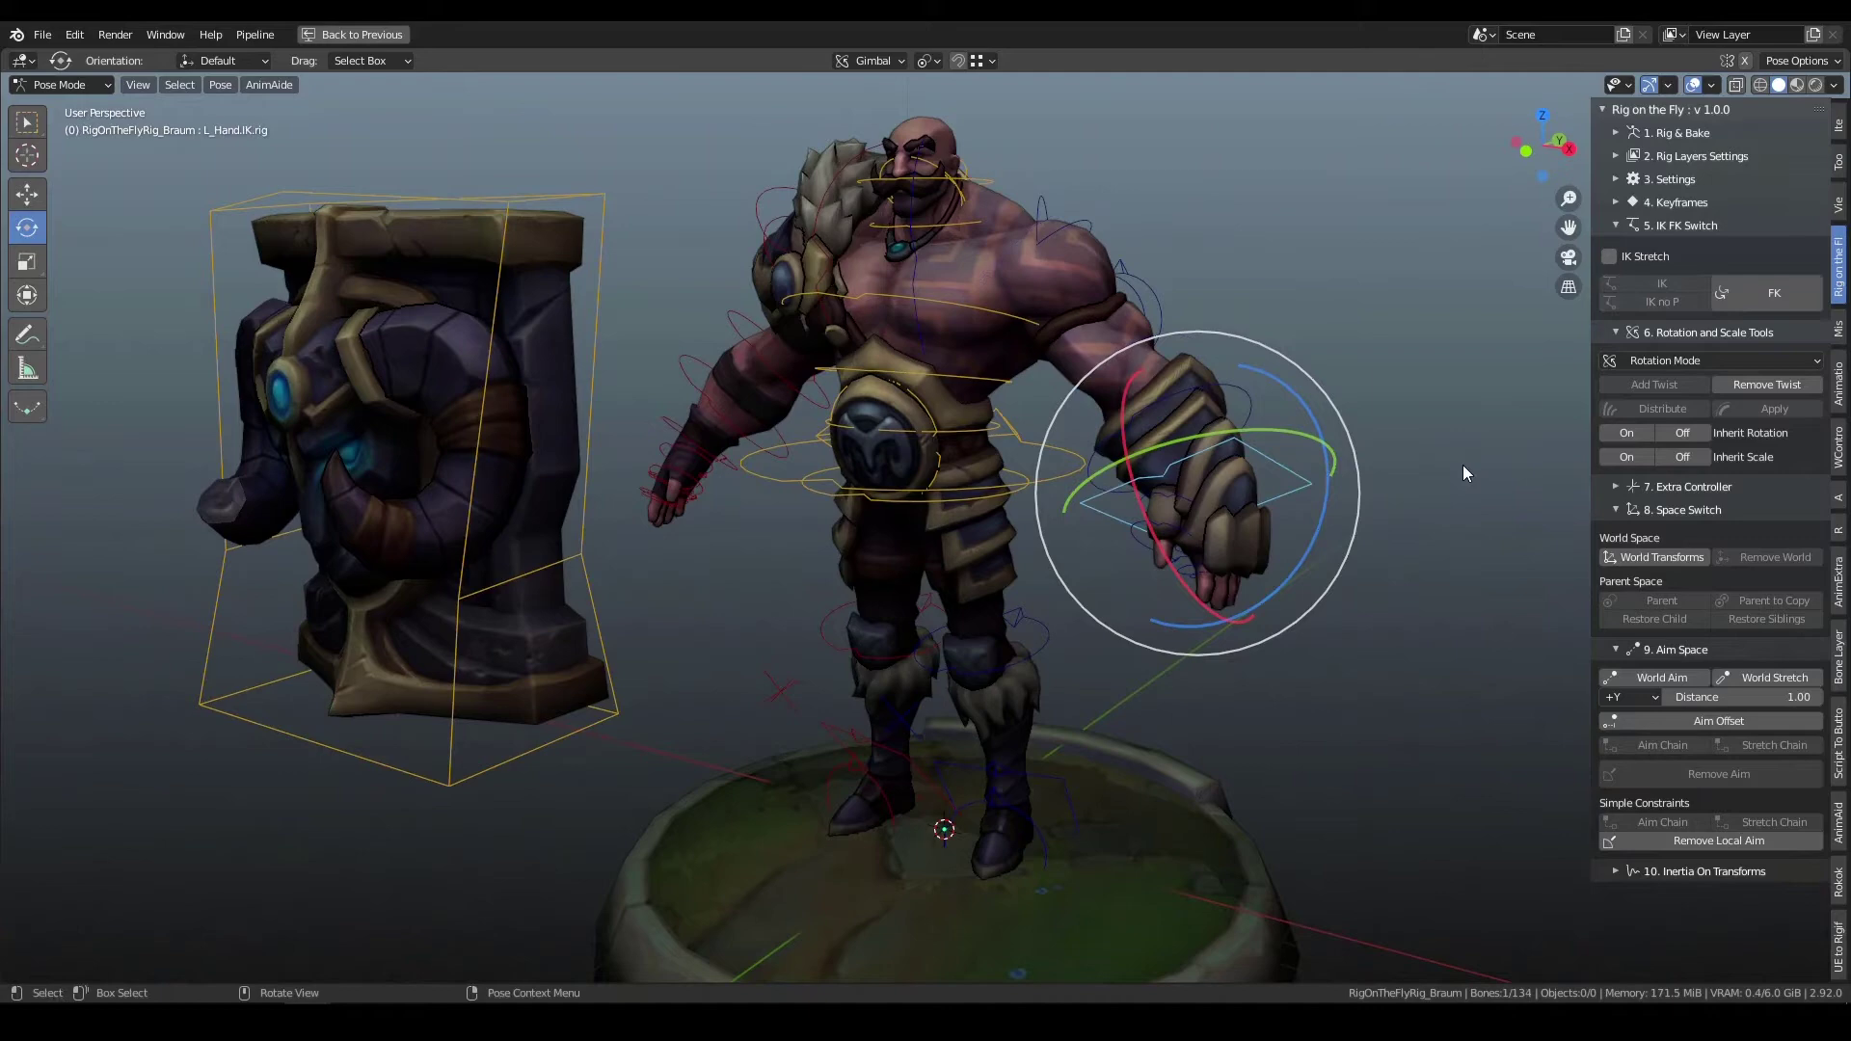
pyautogui.moveTo(1432, 523); pyautogui.dragTo(1207, 445, button='middle')
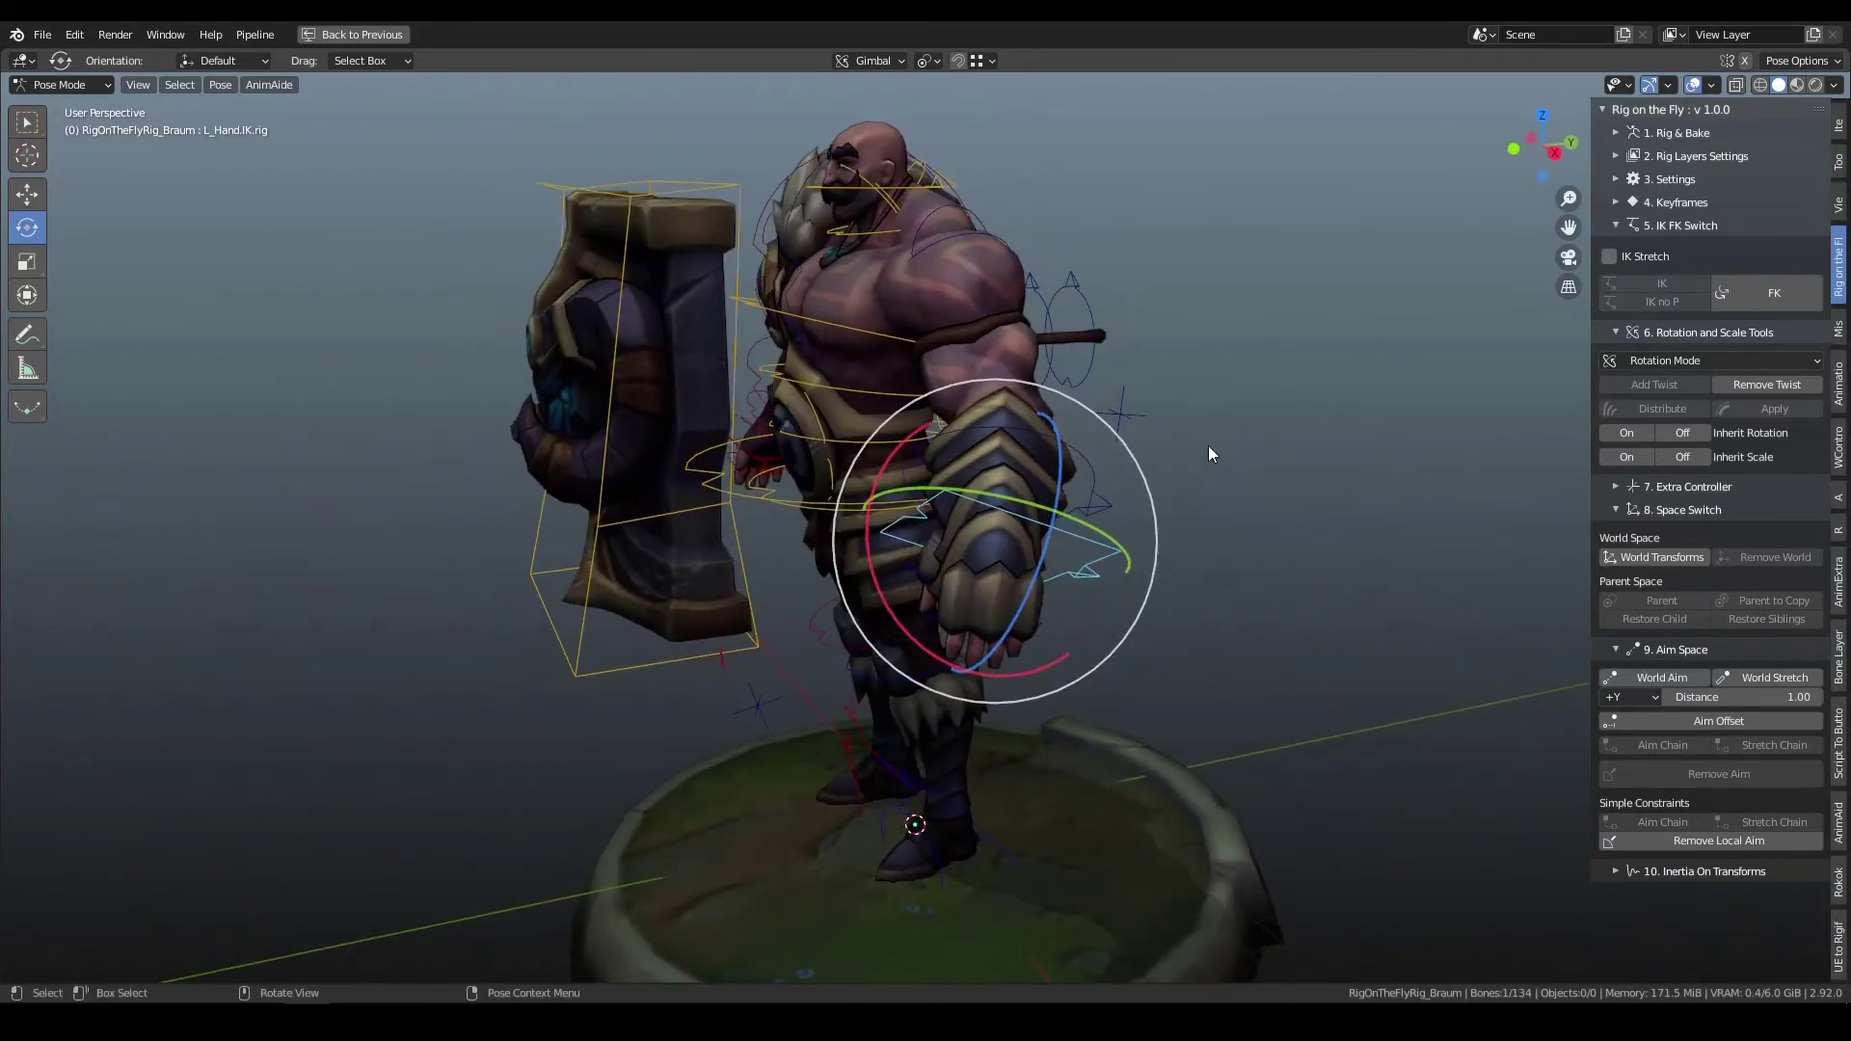
# - Try moving the left elbow pole controller to test how it steers the elbow
pyautogui.click(1120, 415)
pyautogui.press('g')
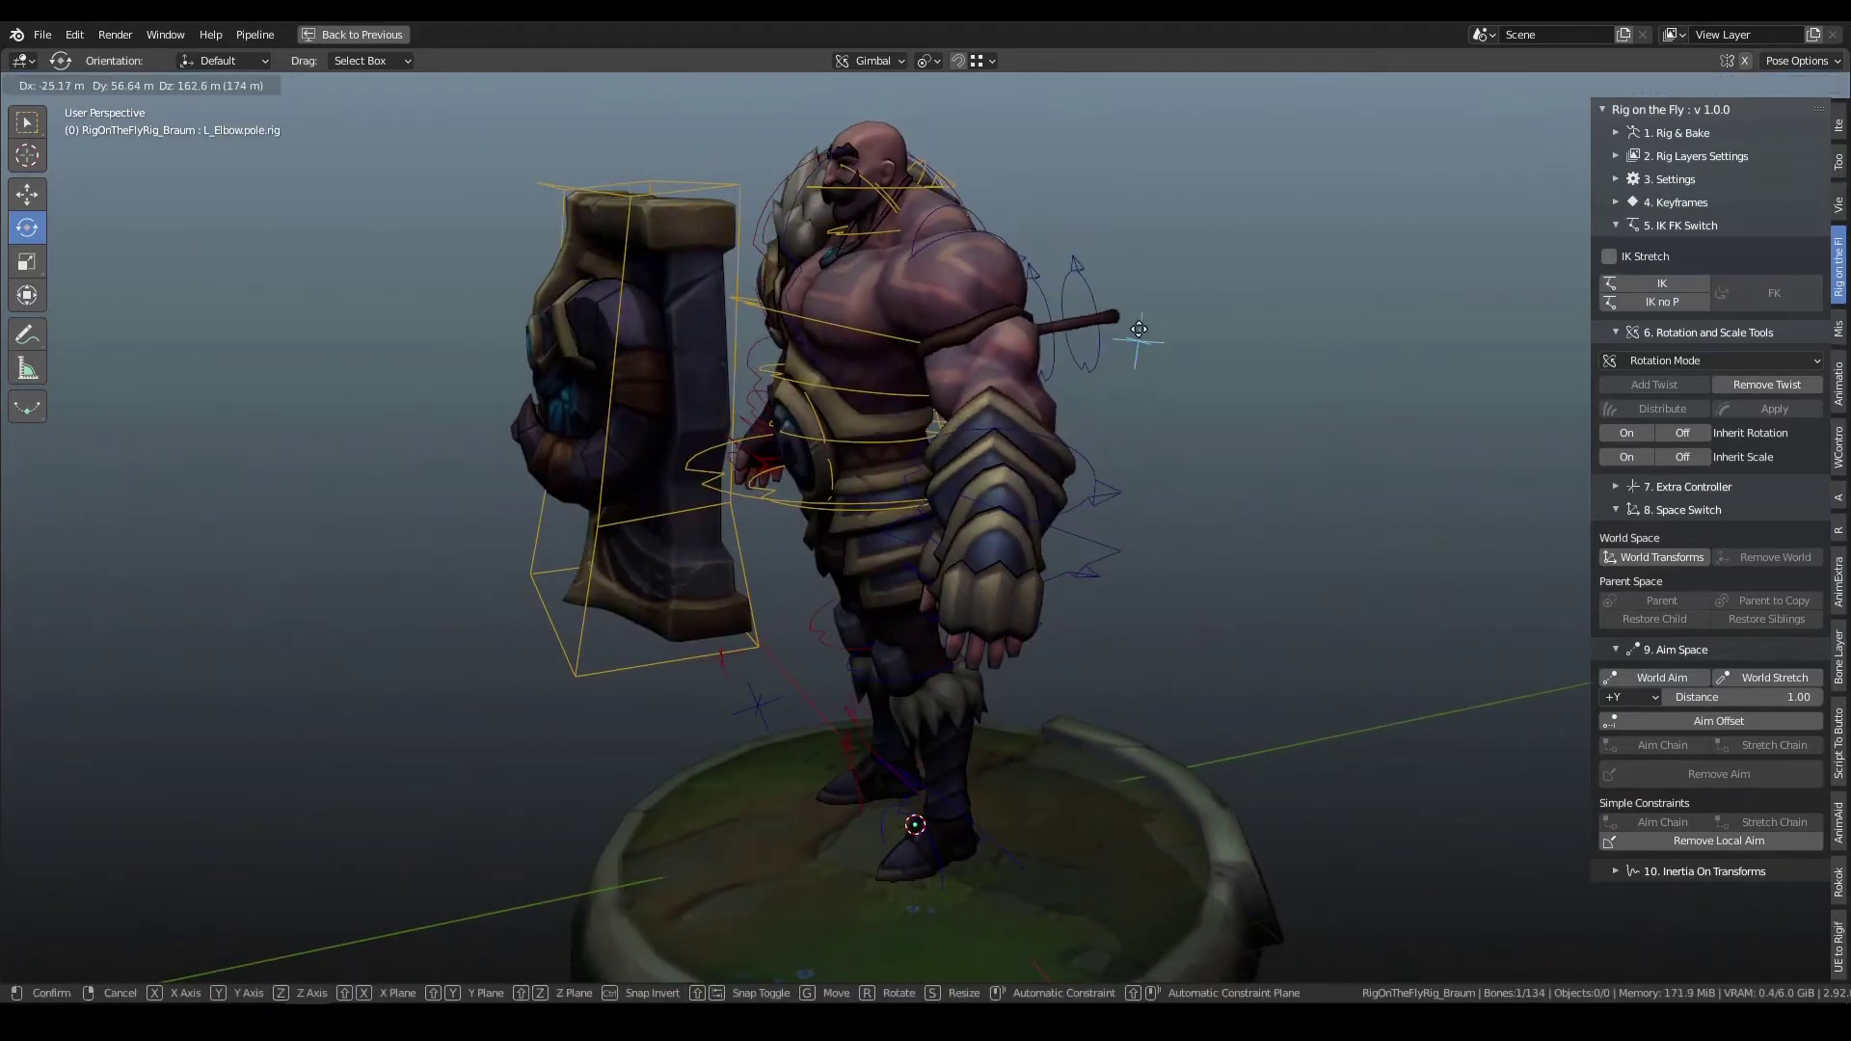
pyautogui.press('Escape')
# - Try rotating the left hand IK controller freely in two different directions
pyautogui.click(1103, 556)
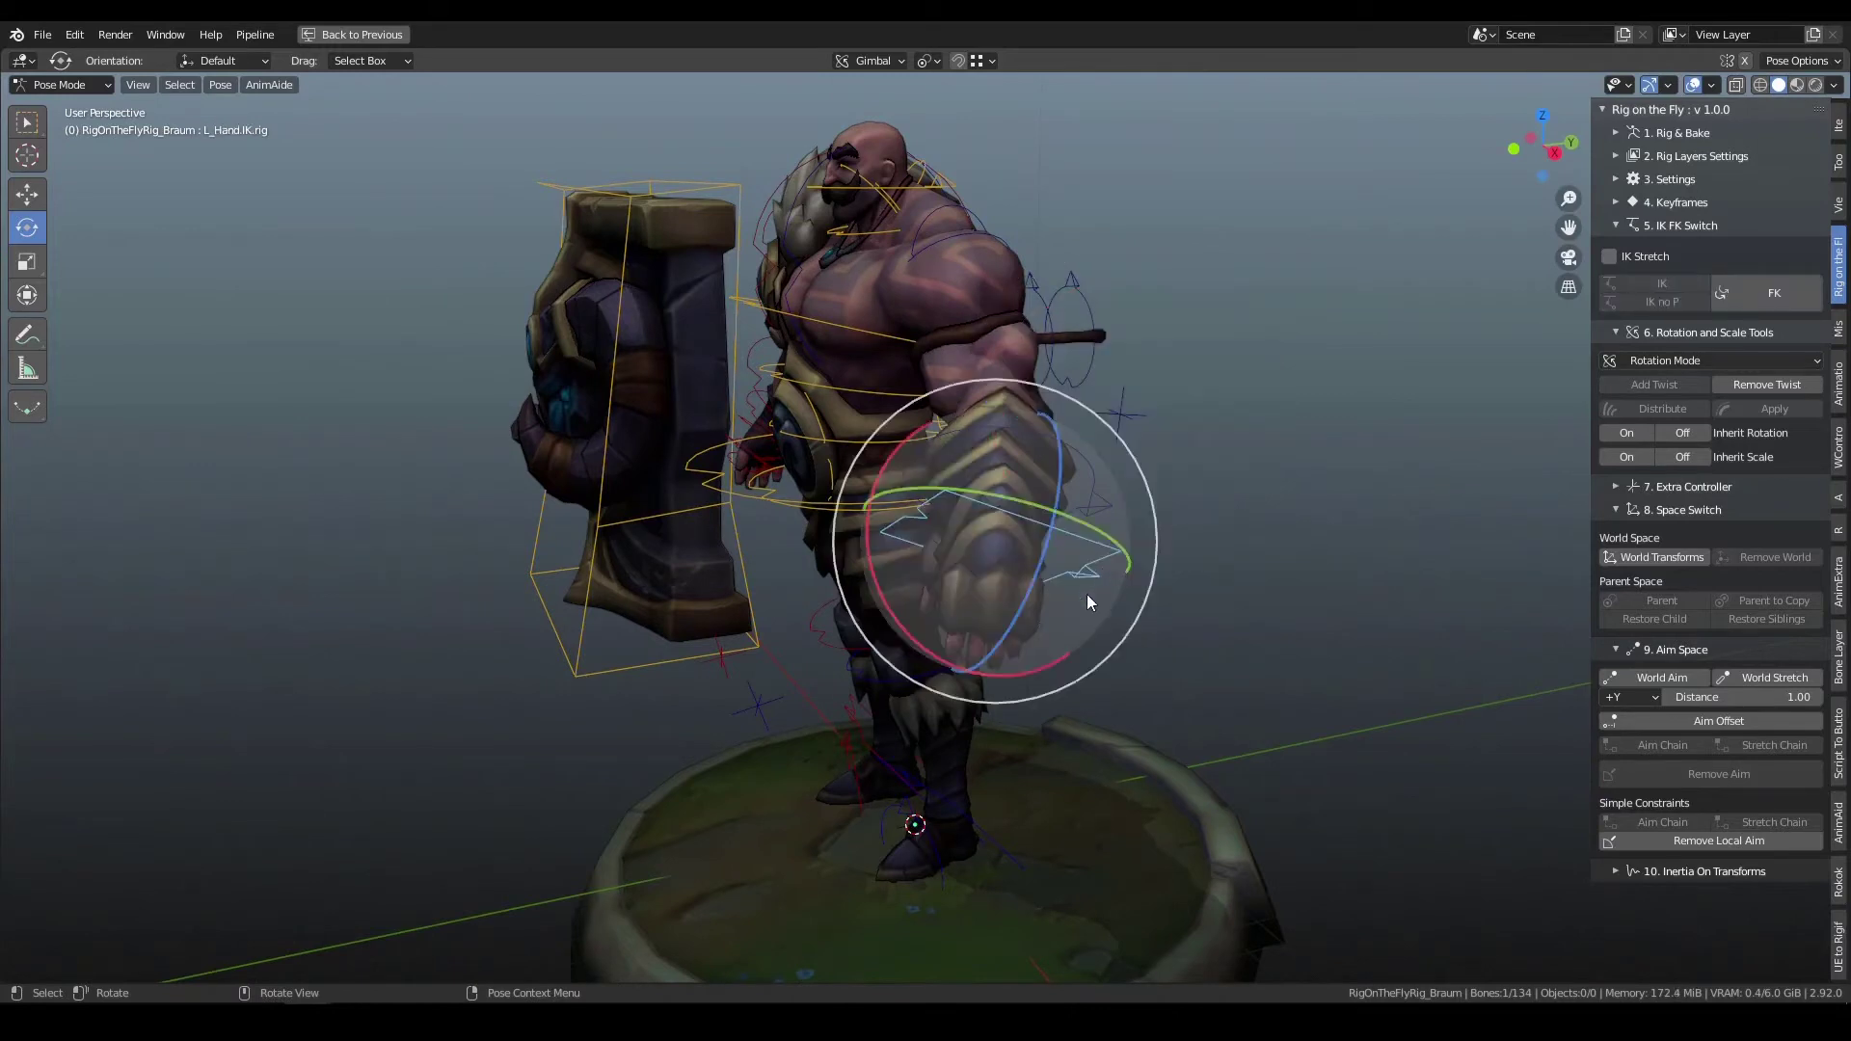
pyautogui.press('r')
pyautogui.press('r')
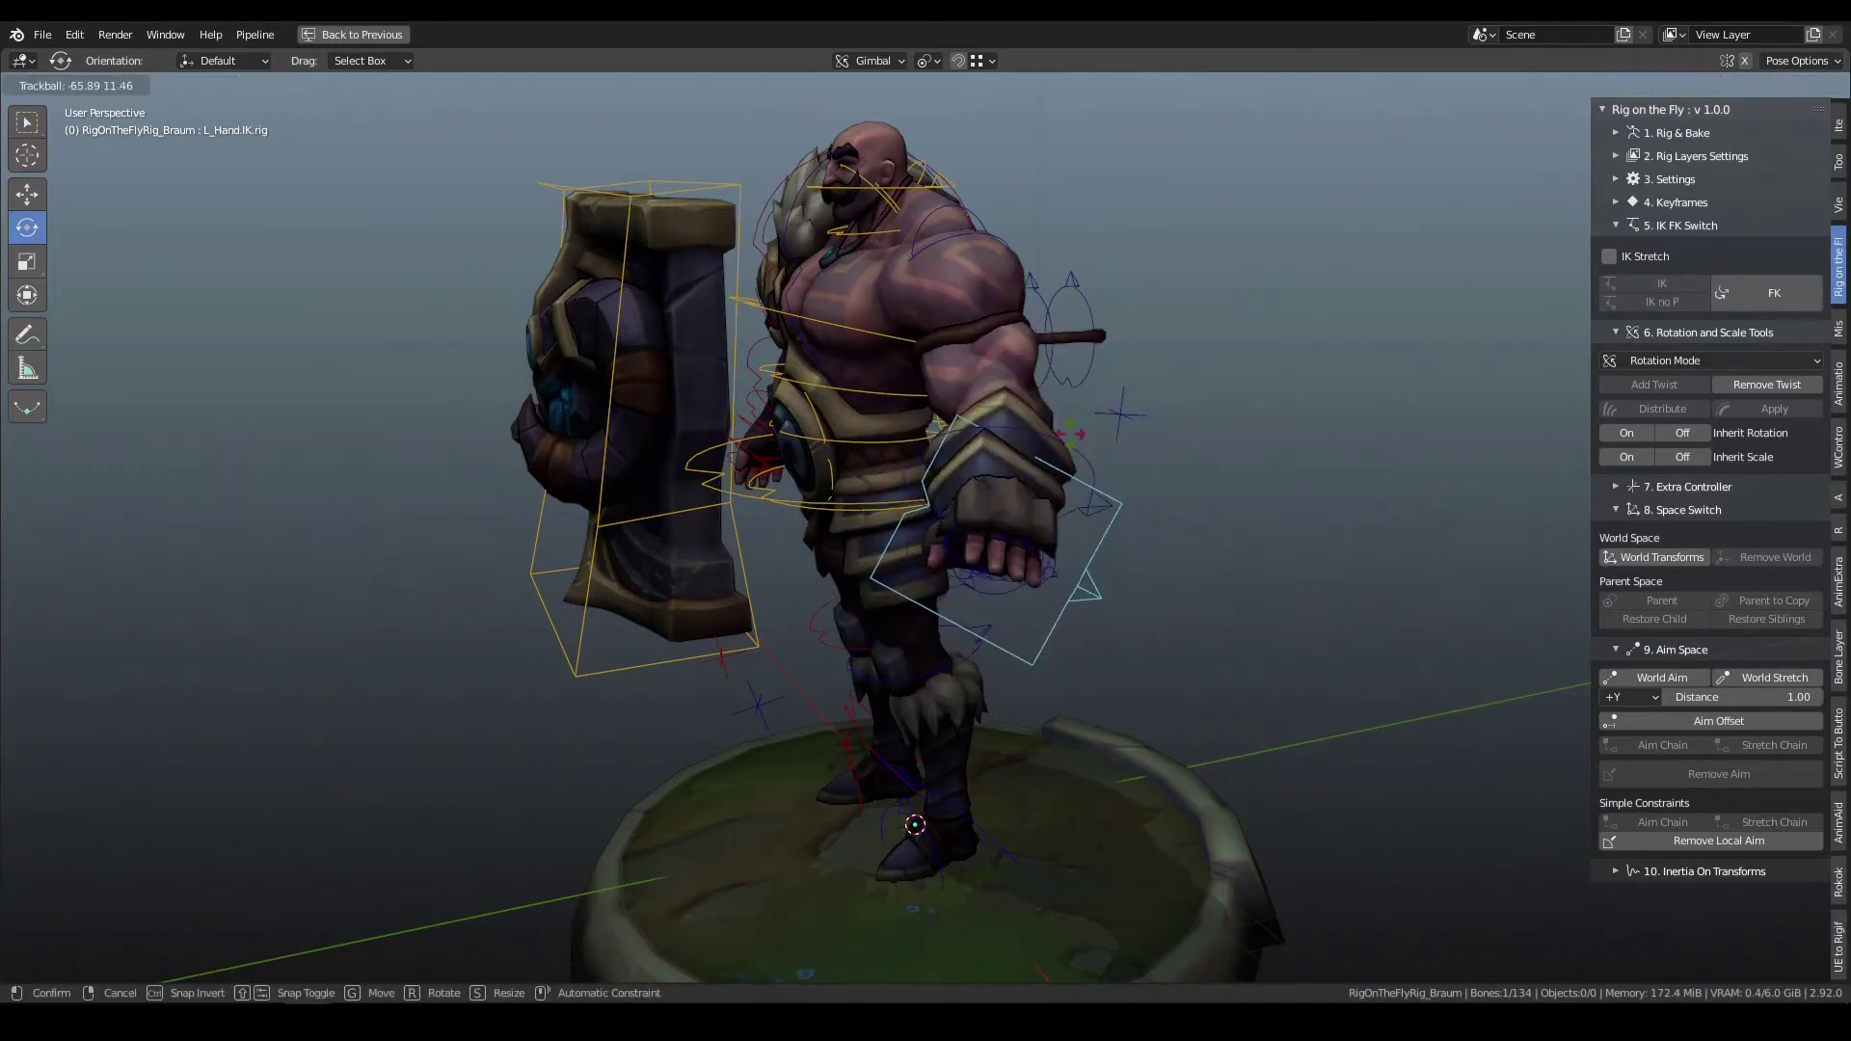
pyautogui.click(1111, 489)
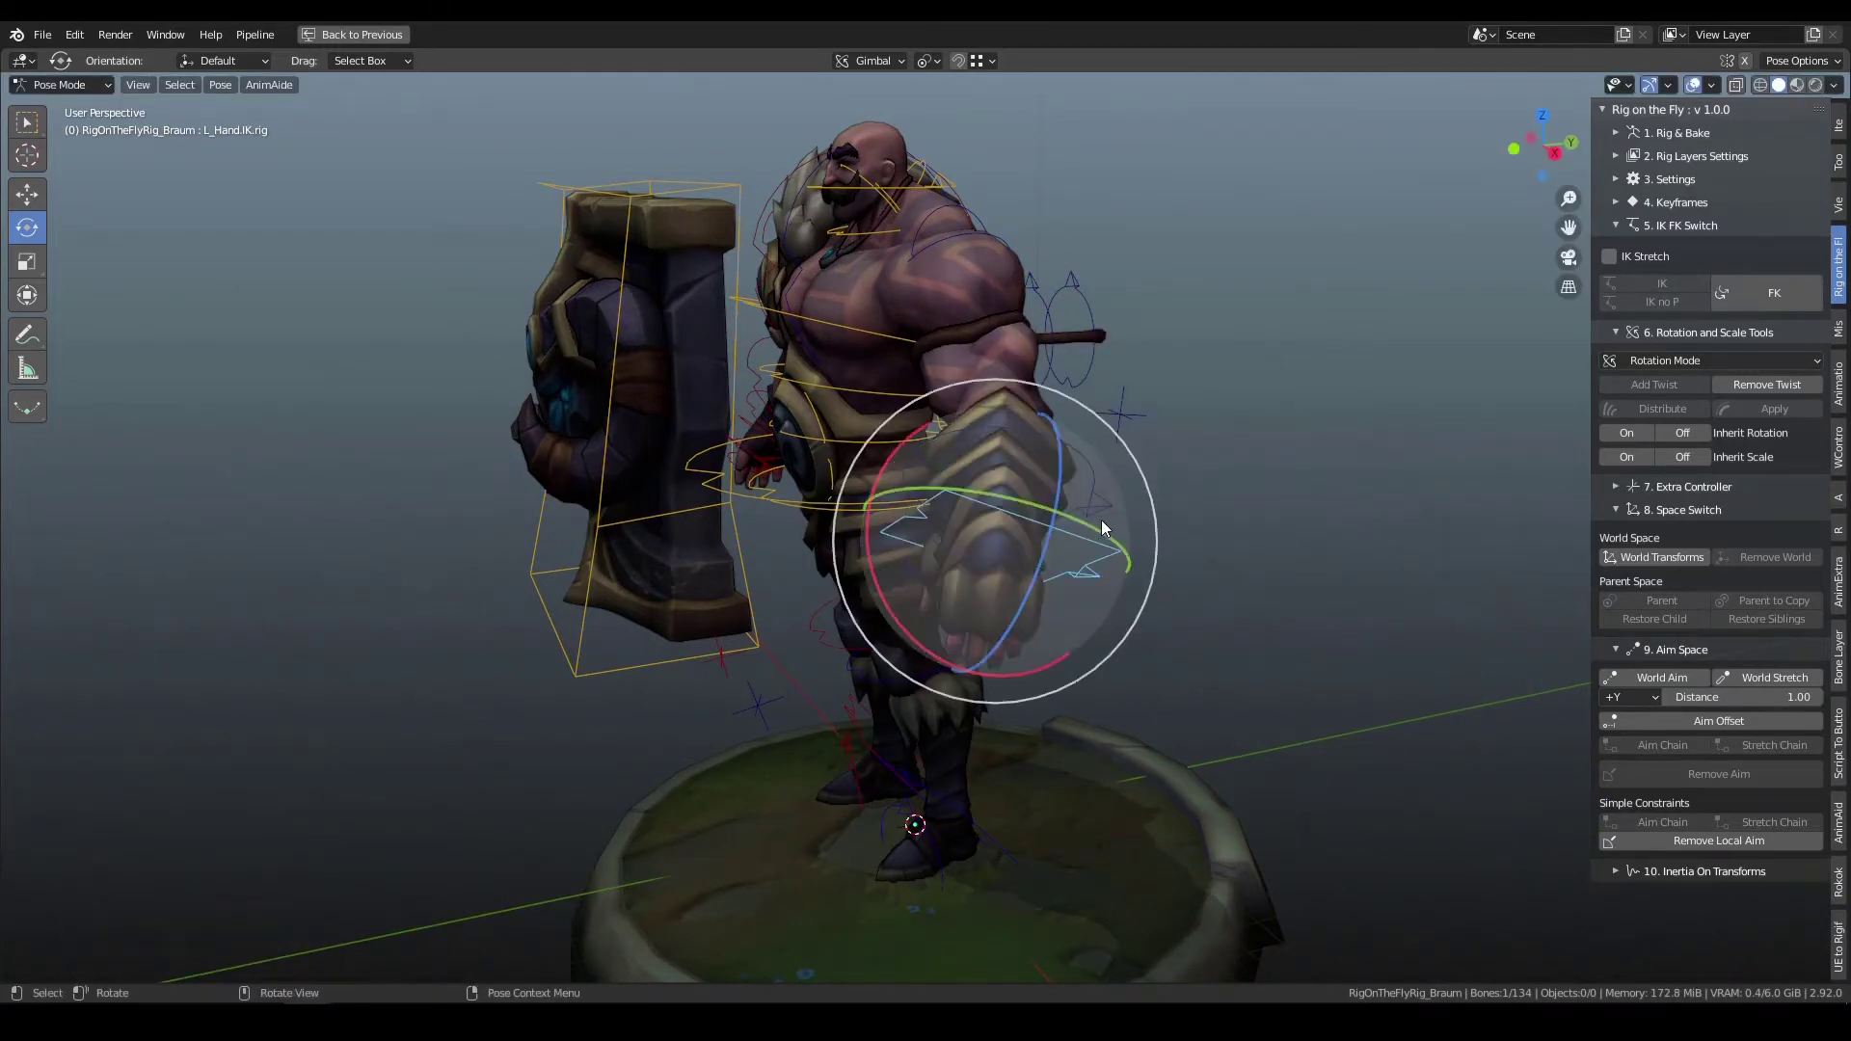
pyautogui.press('r')
pyautogui.press('r')
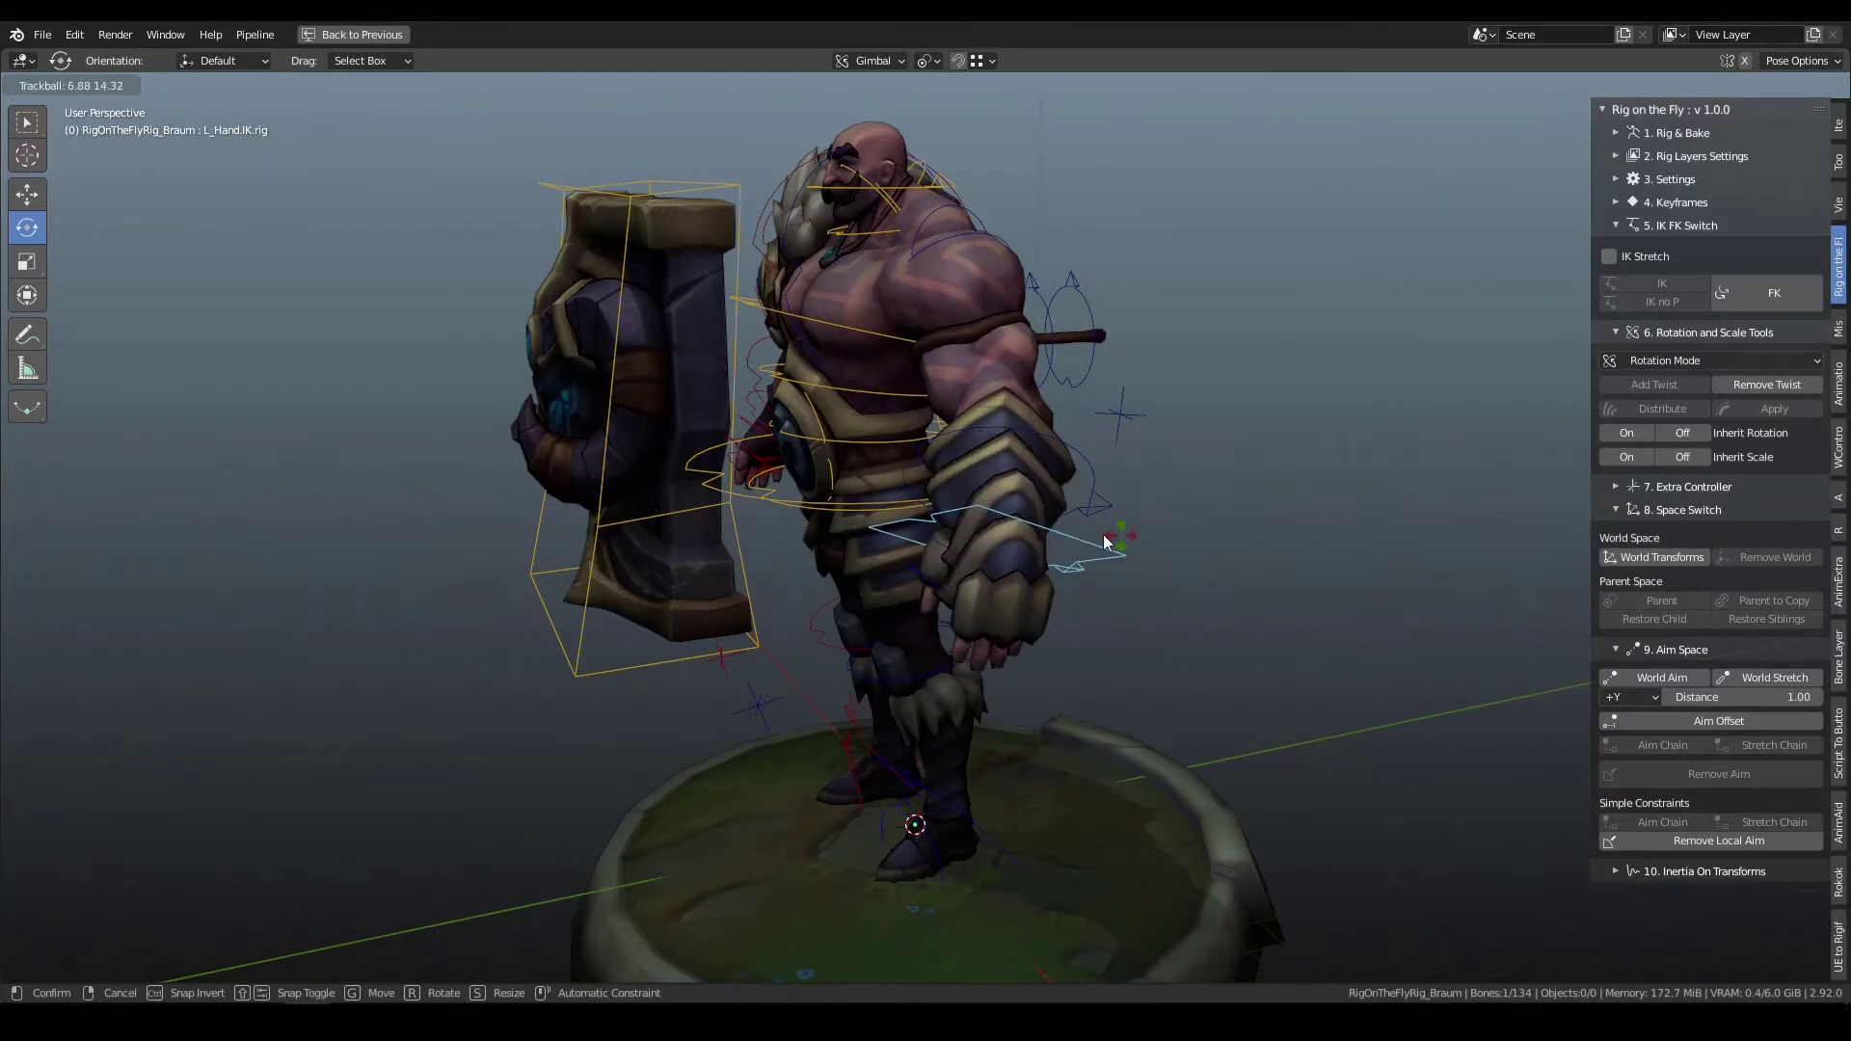
pyautogui.click(1109, 530)
# - Raise the left hand IK controller by about X -39 m, Y 69 m and Z 283 m, and rotate the hand freely
pyautogui.moveTo(1185, 503); pyautogui.dragTo(1224, 435, button='middle')
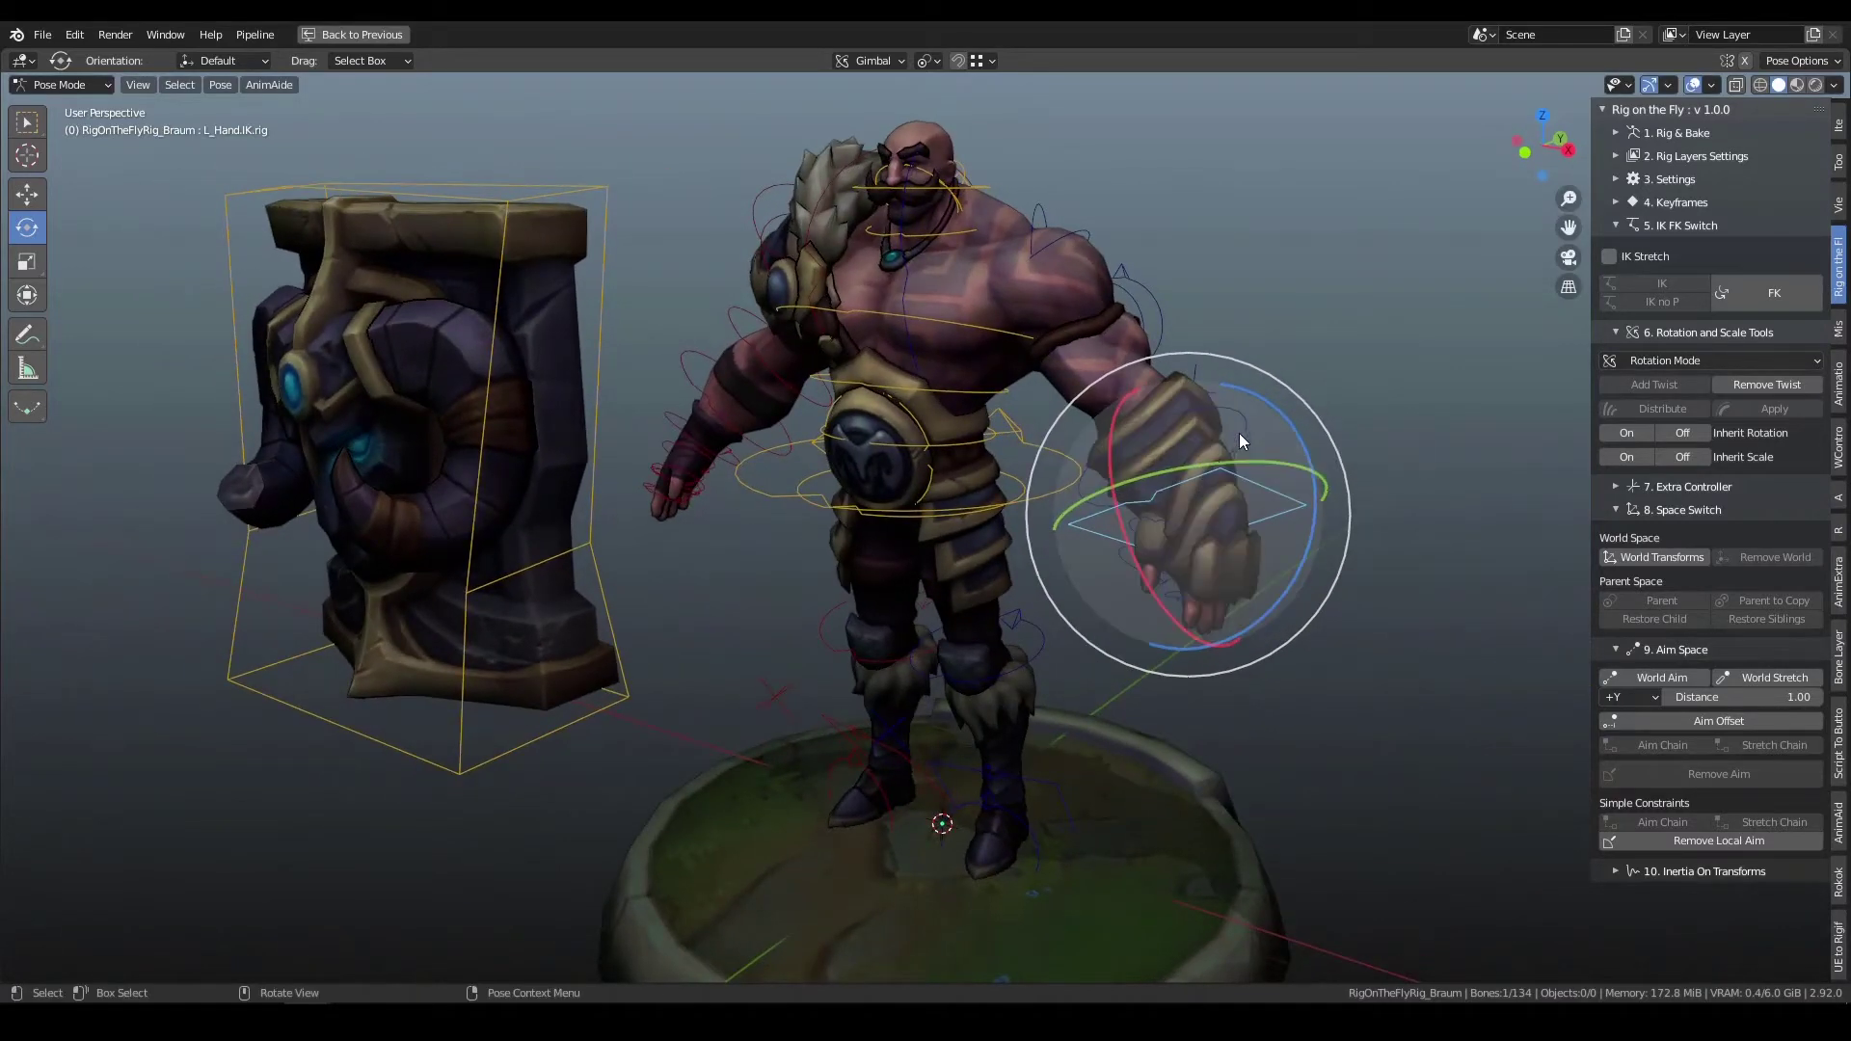
pyautogui.click(1247, 418)
pyautogui.moveTo(1217, 380); pyautogui.dragTo(1350, 414)
pyautogui.click(1349, 416)
pyautogui.click(1287, 501)
pyautogui.press('g')
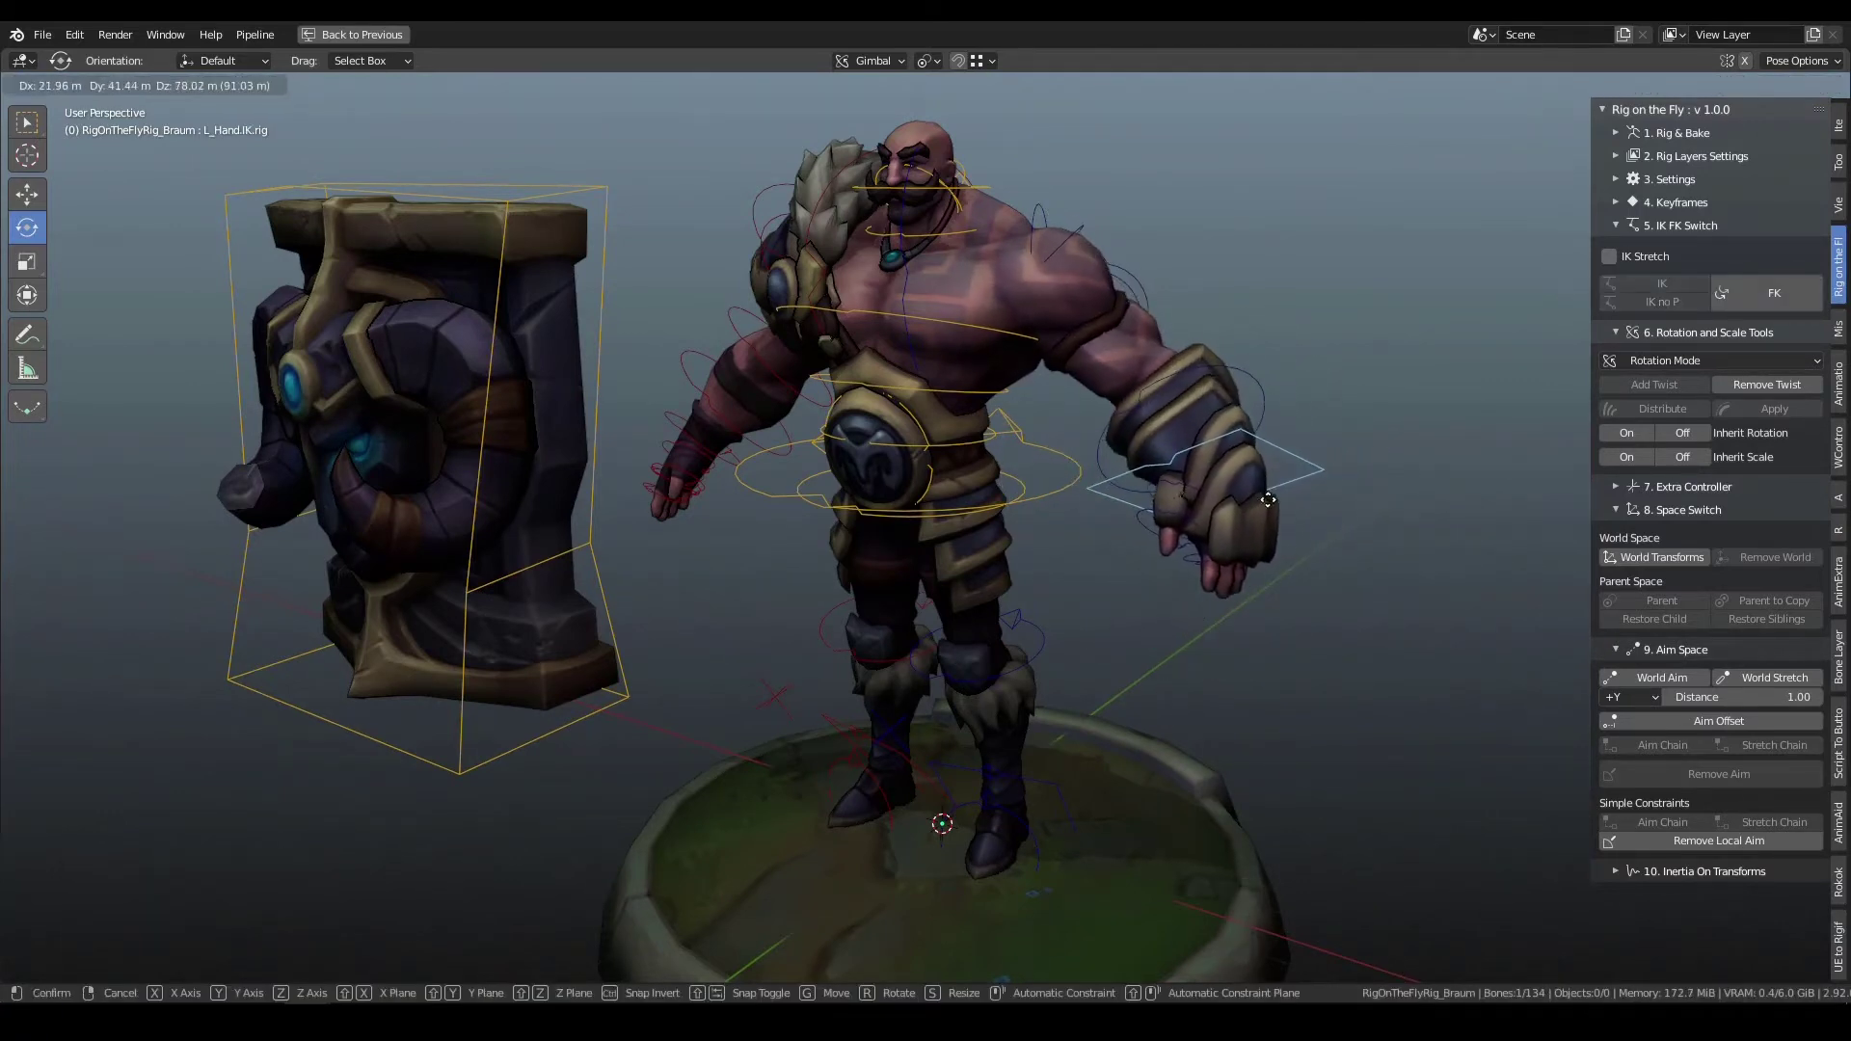
pyautogui.click(1238, 386)
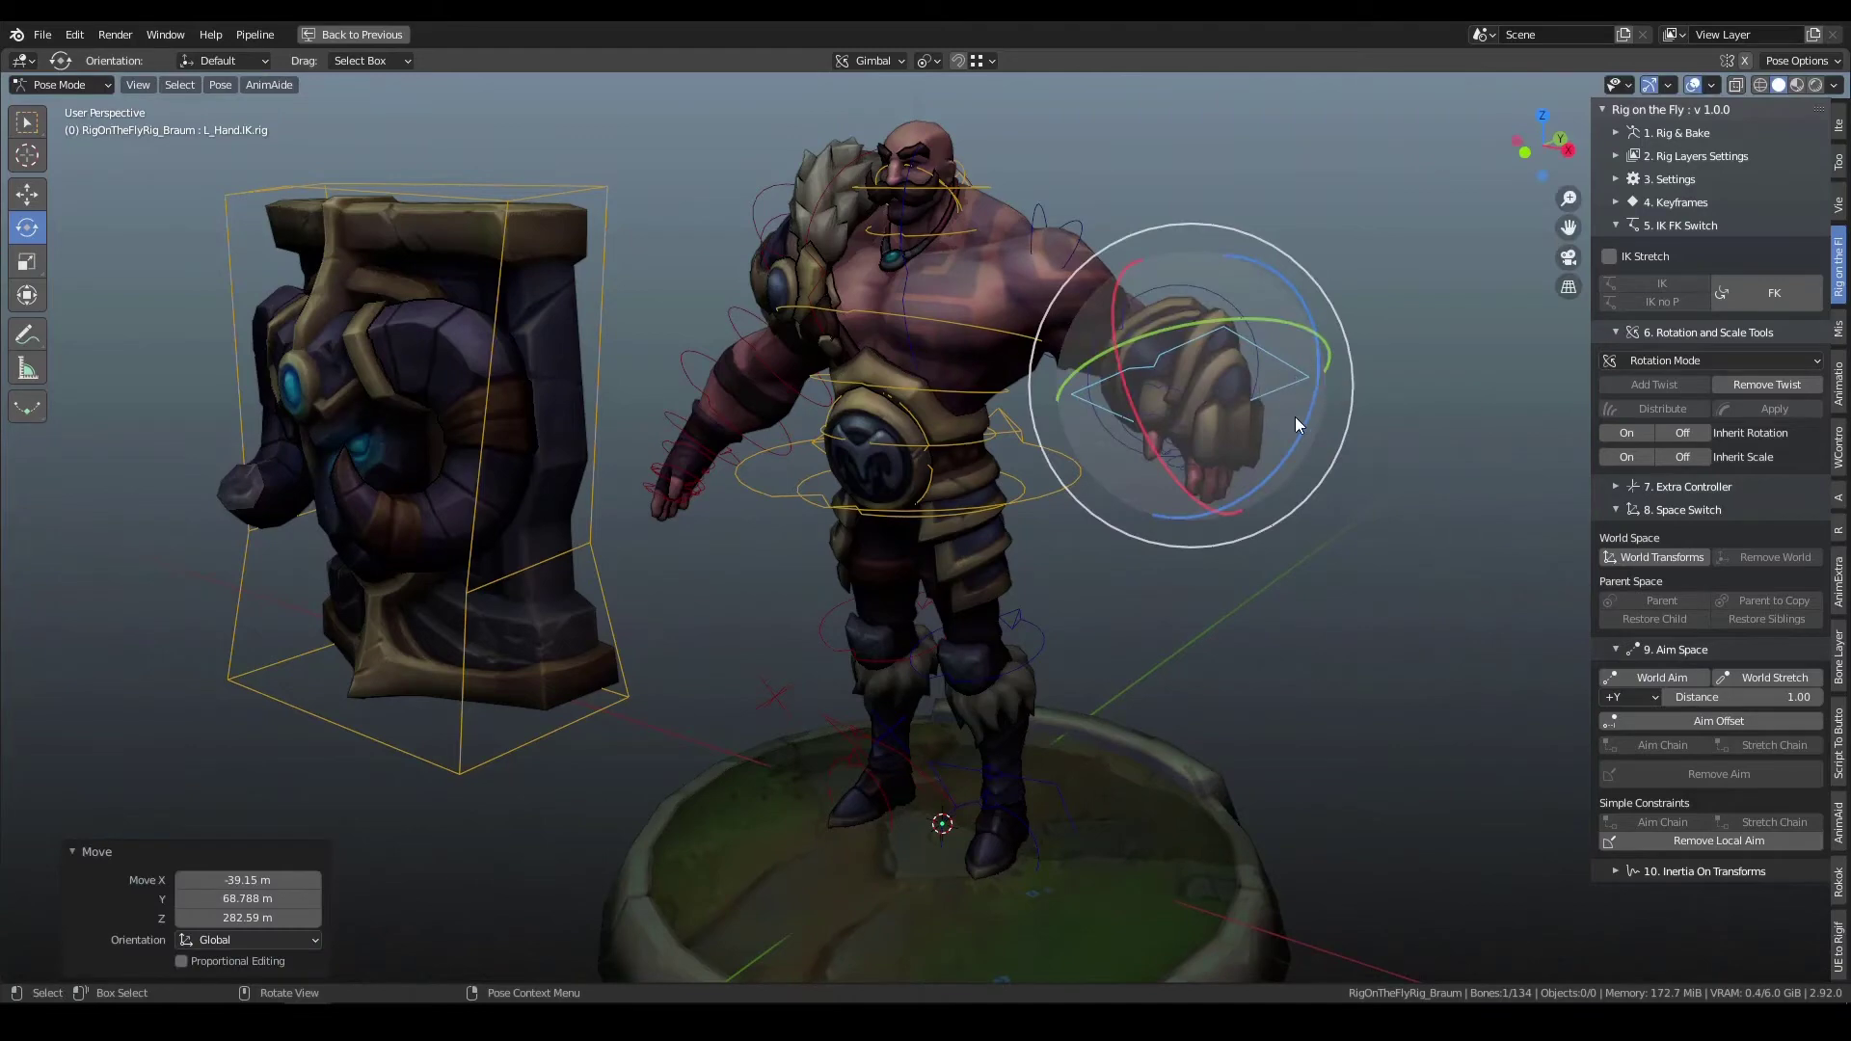
pyautogui.press('r')
pyautogui.press('r')
pyautogui.click(1298, 300)
# - Try rotating the Root controller to test whether the left IK hand follows, undo it and clear the selection
pyautogui.moveTo(1384, 395); pyautogui.dragTo(1143, 508, button='middle')
pyautogui.click(1103, 496)
pyautogui.moveTo(1067, 422)
pyautogui.mouseDown()
pyautogui.moveTo(1012, 361)
pyautogui.moveTo(1090, 477)
pyautogui.moveTo(1058, 394)
pyautogui.moveTo(1070, 403)
pyautogui.mouseUp()
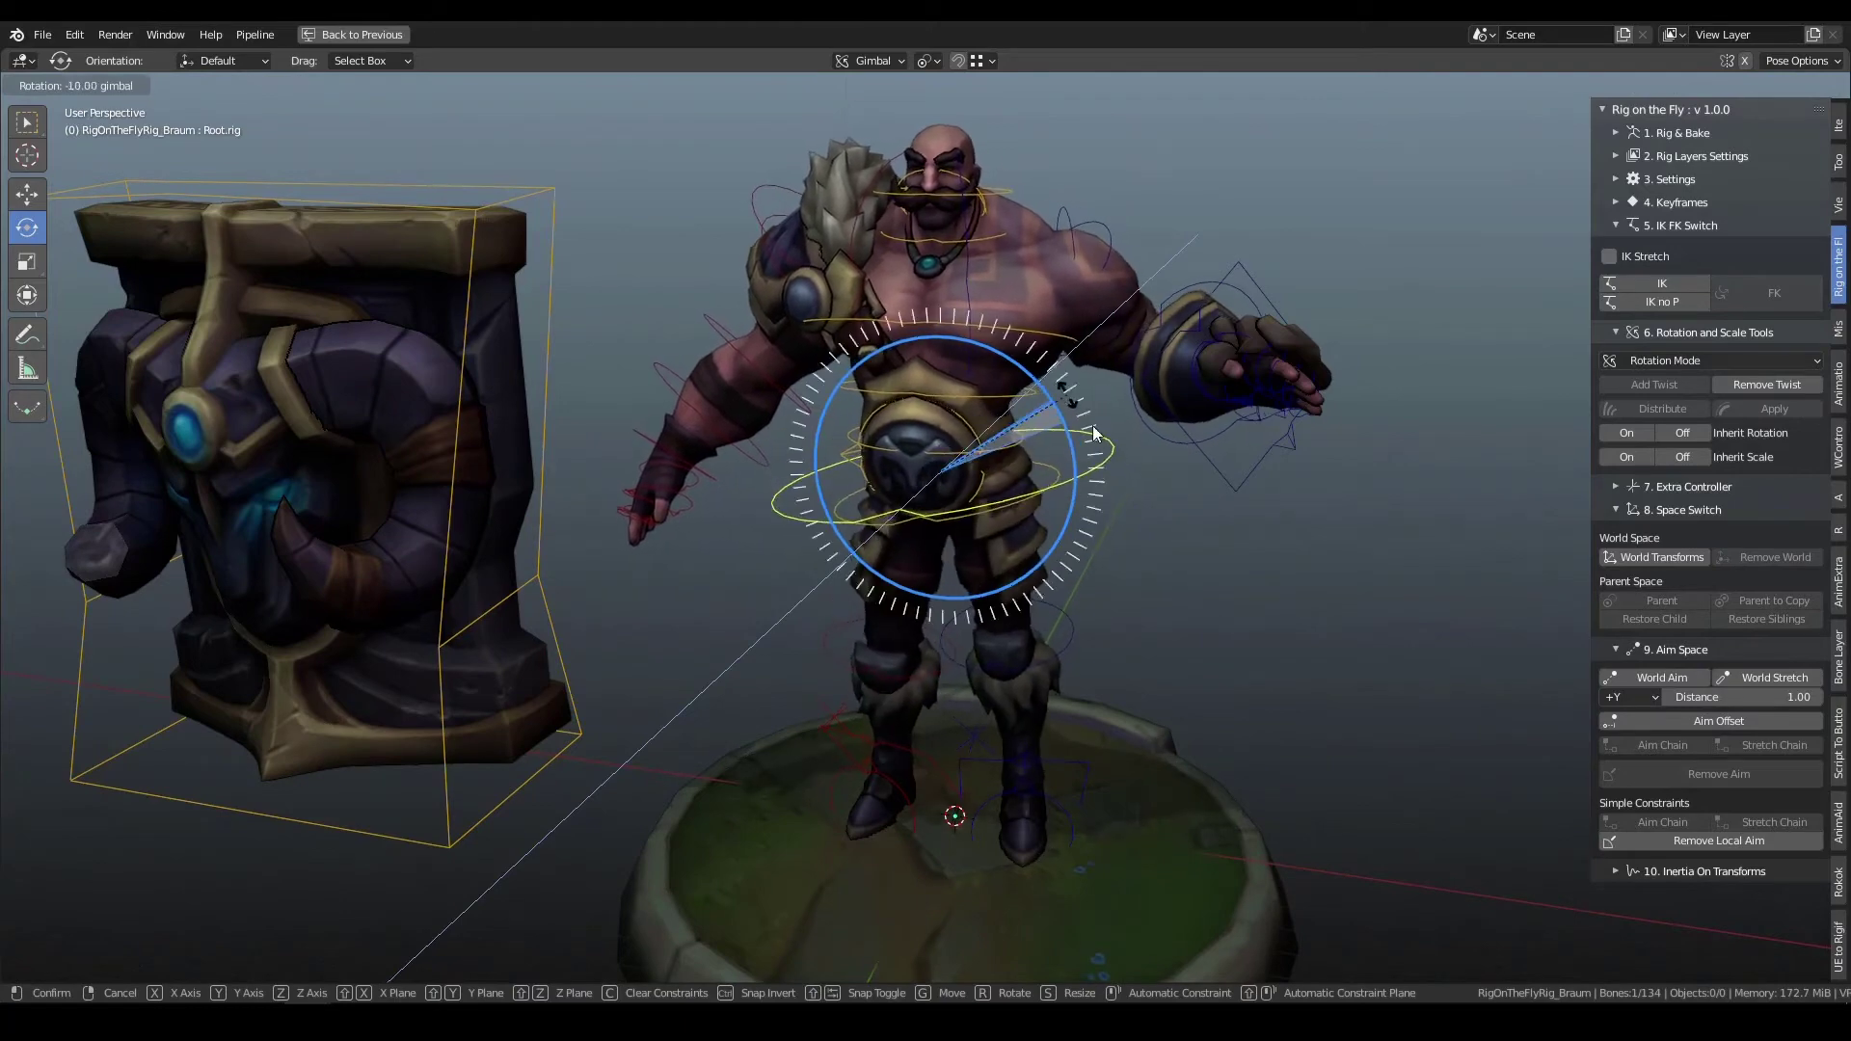
pyautogui.hotkey('ctrl', 'z')
pyautogui.click(1234, 570)
# - Parent the left hand IK controller to the Root controller with the Space Switch Parent operation
pyautogui.moveTo(1234, 577); pyautogui.dragTo(1145, 564, button='middle')
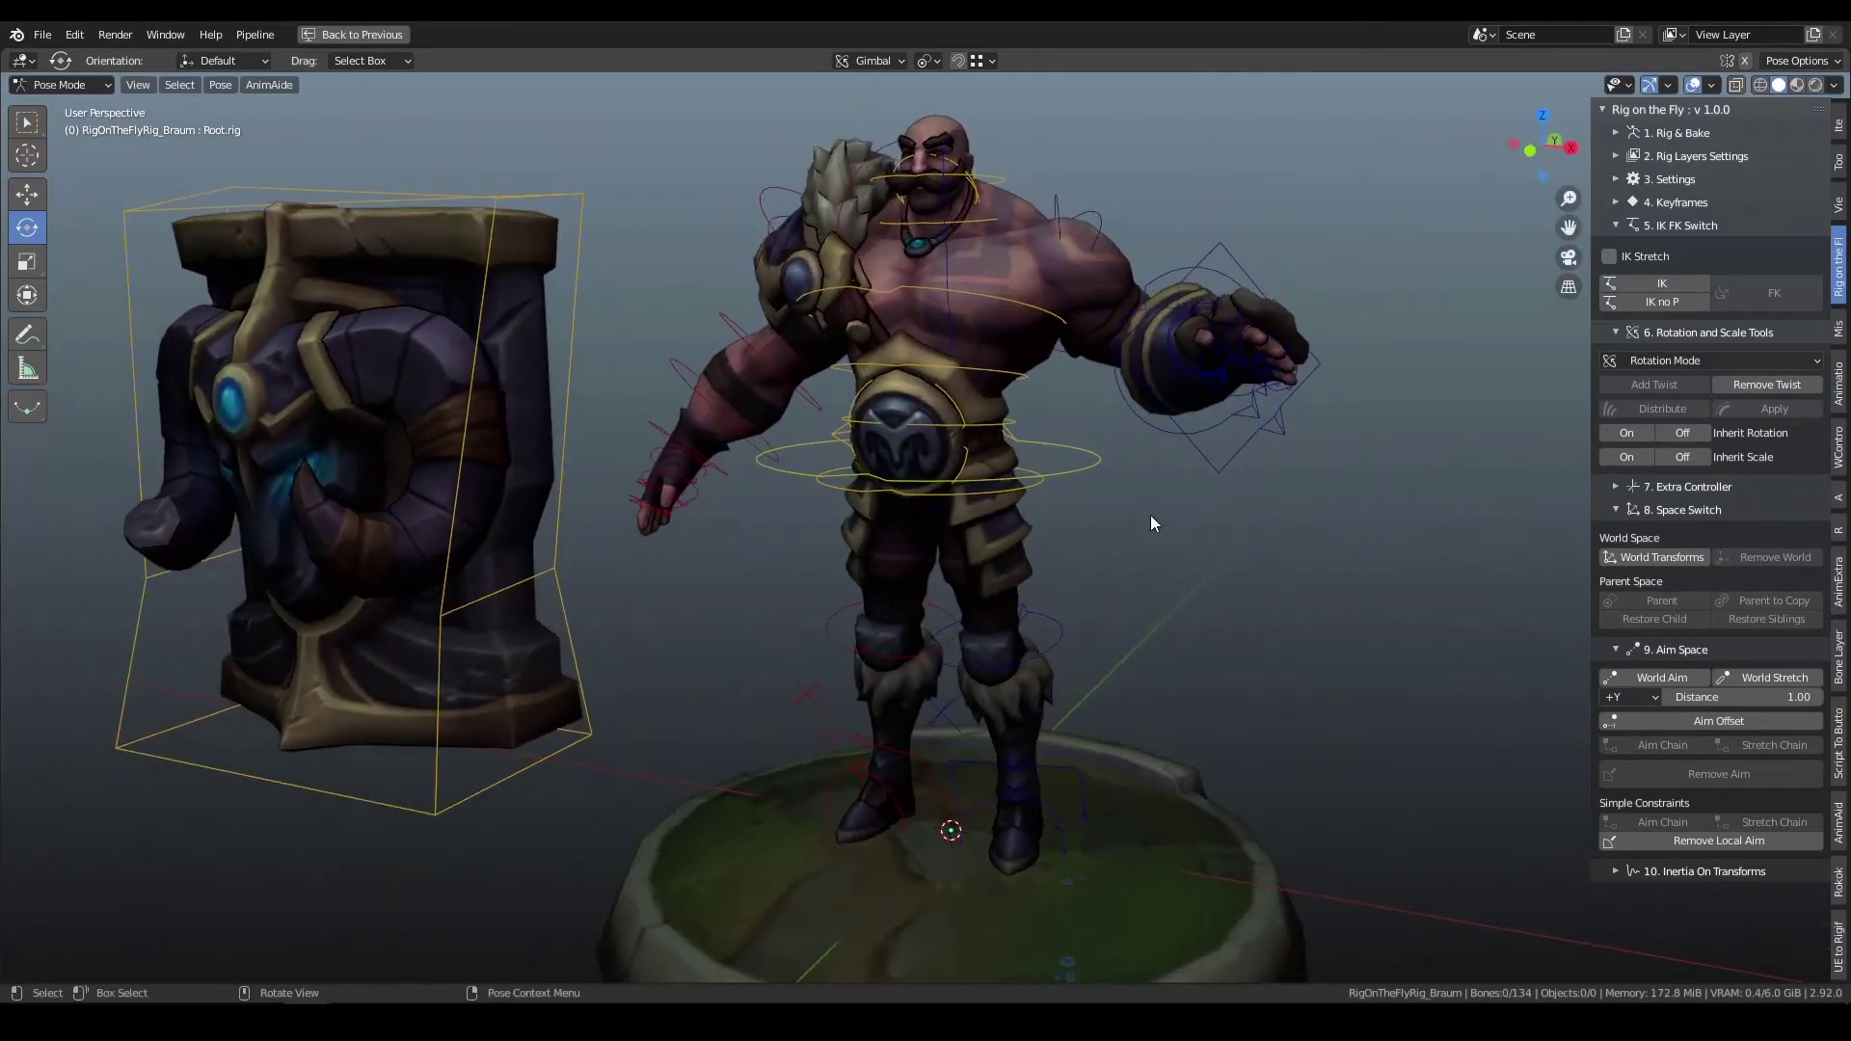
pyautogui.moveTo(1161, 453); pyautogui.dragTo(708, 471, button='middle')
pyautogui.moveTo(1008, 564); pyautogui.dragTo(1161, 567, button='middle')
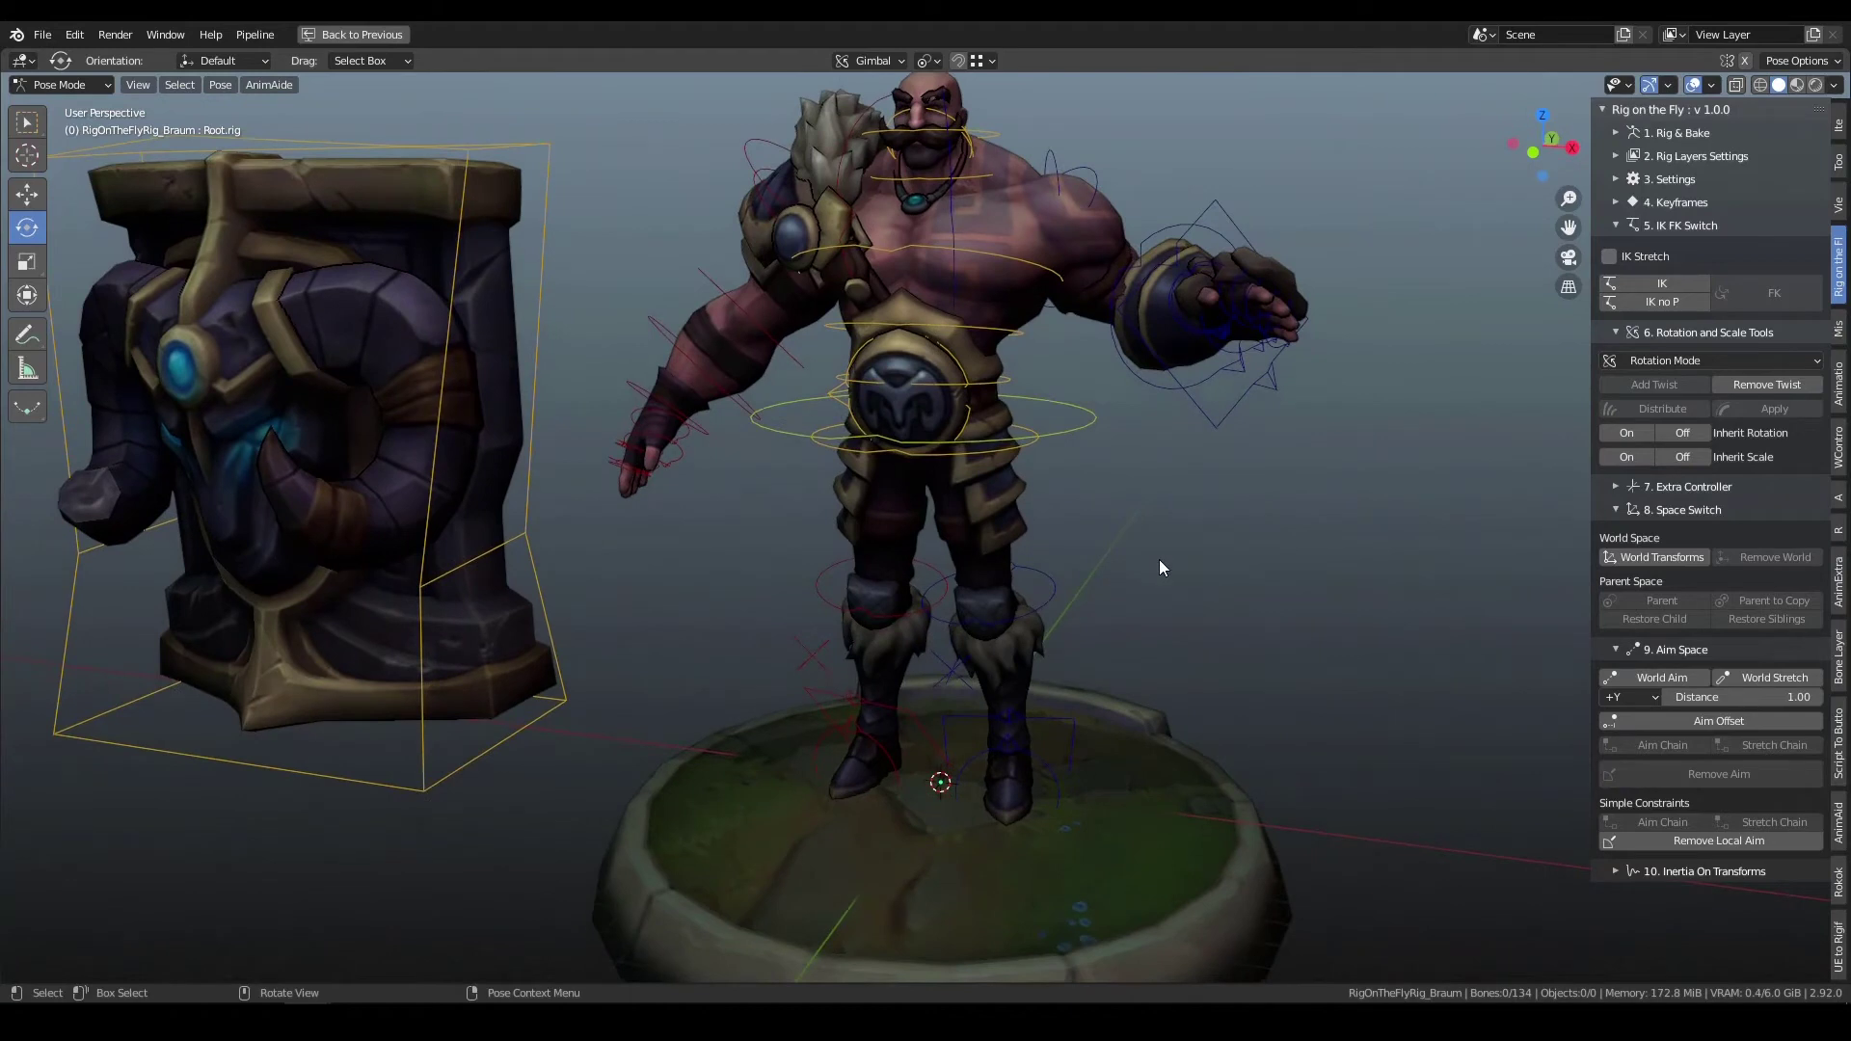
pyautogui.click(1204, 426)
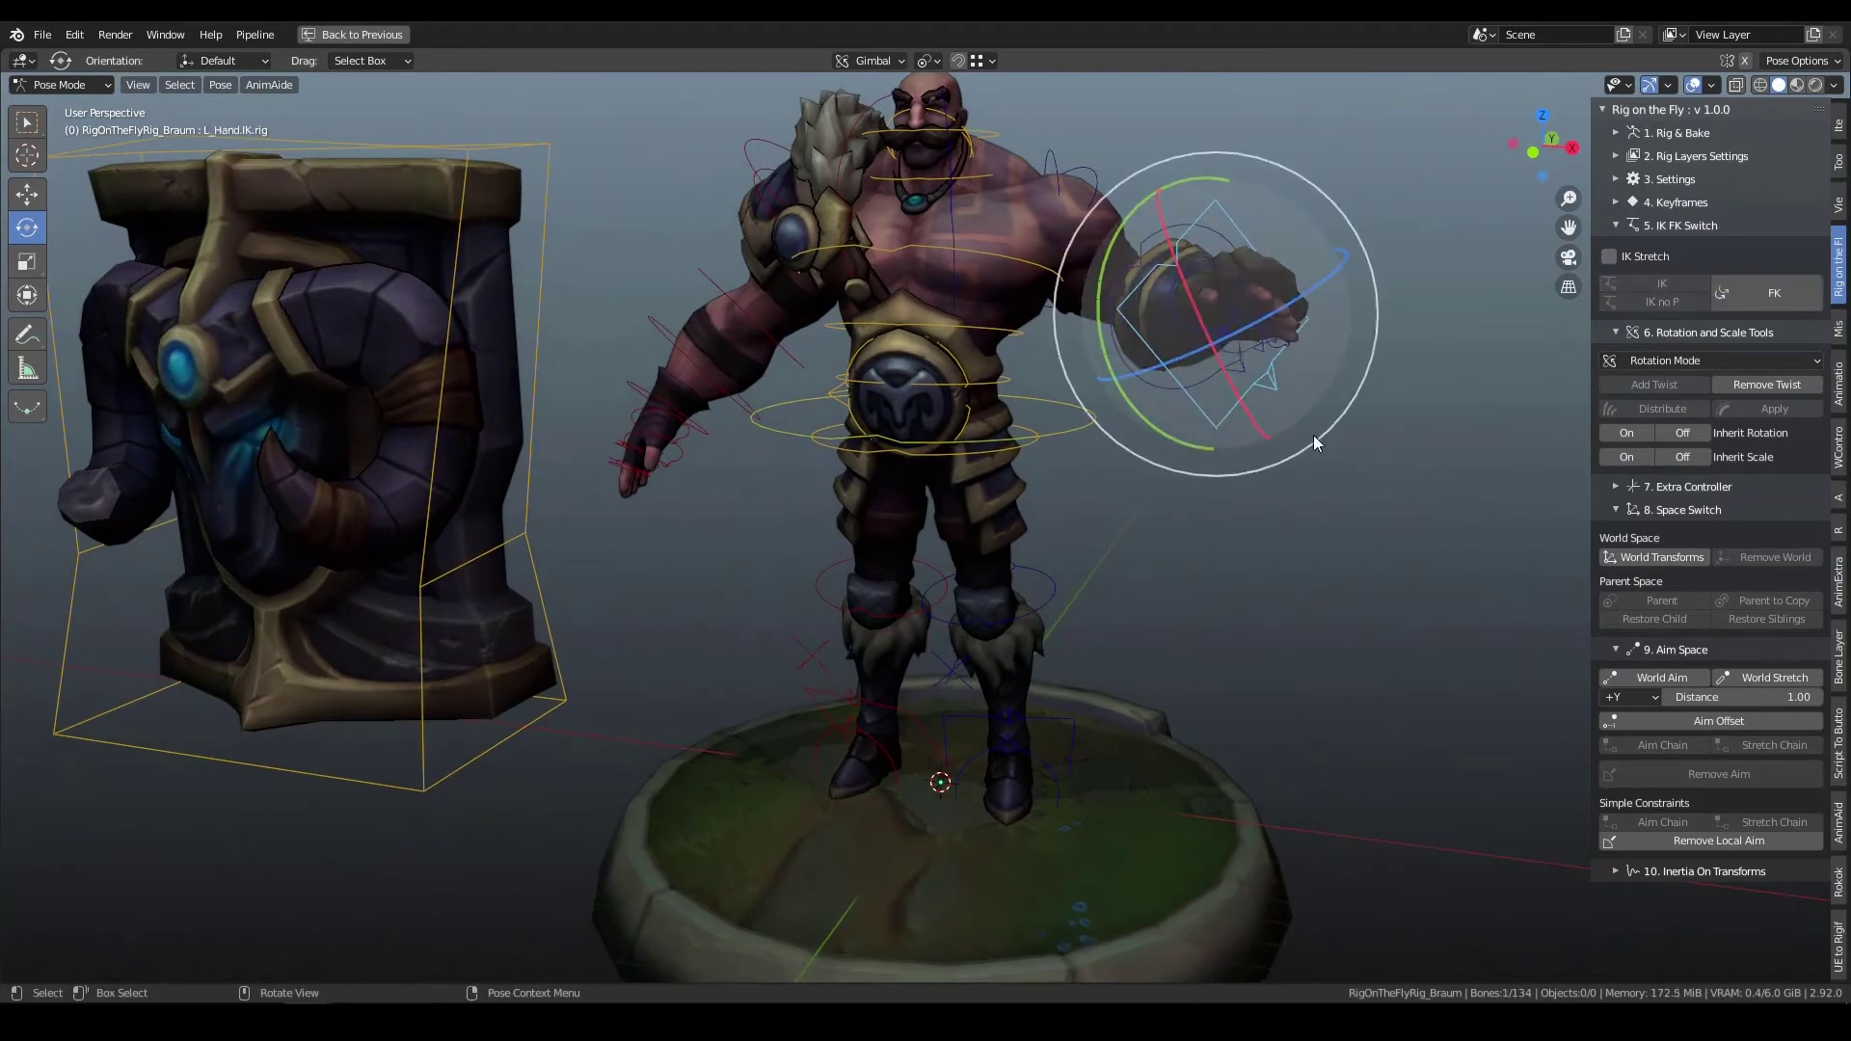
pyautogui.click(1076, 426)
pyautogui.click(1207, 428)
pyautogui.keyDown('shift'); pyautogui.click(1085, 430); pyautogui.keyUp('shift')
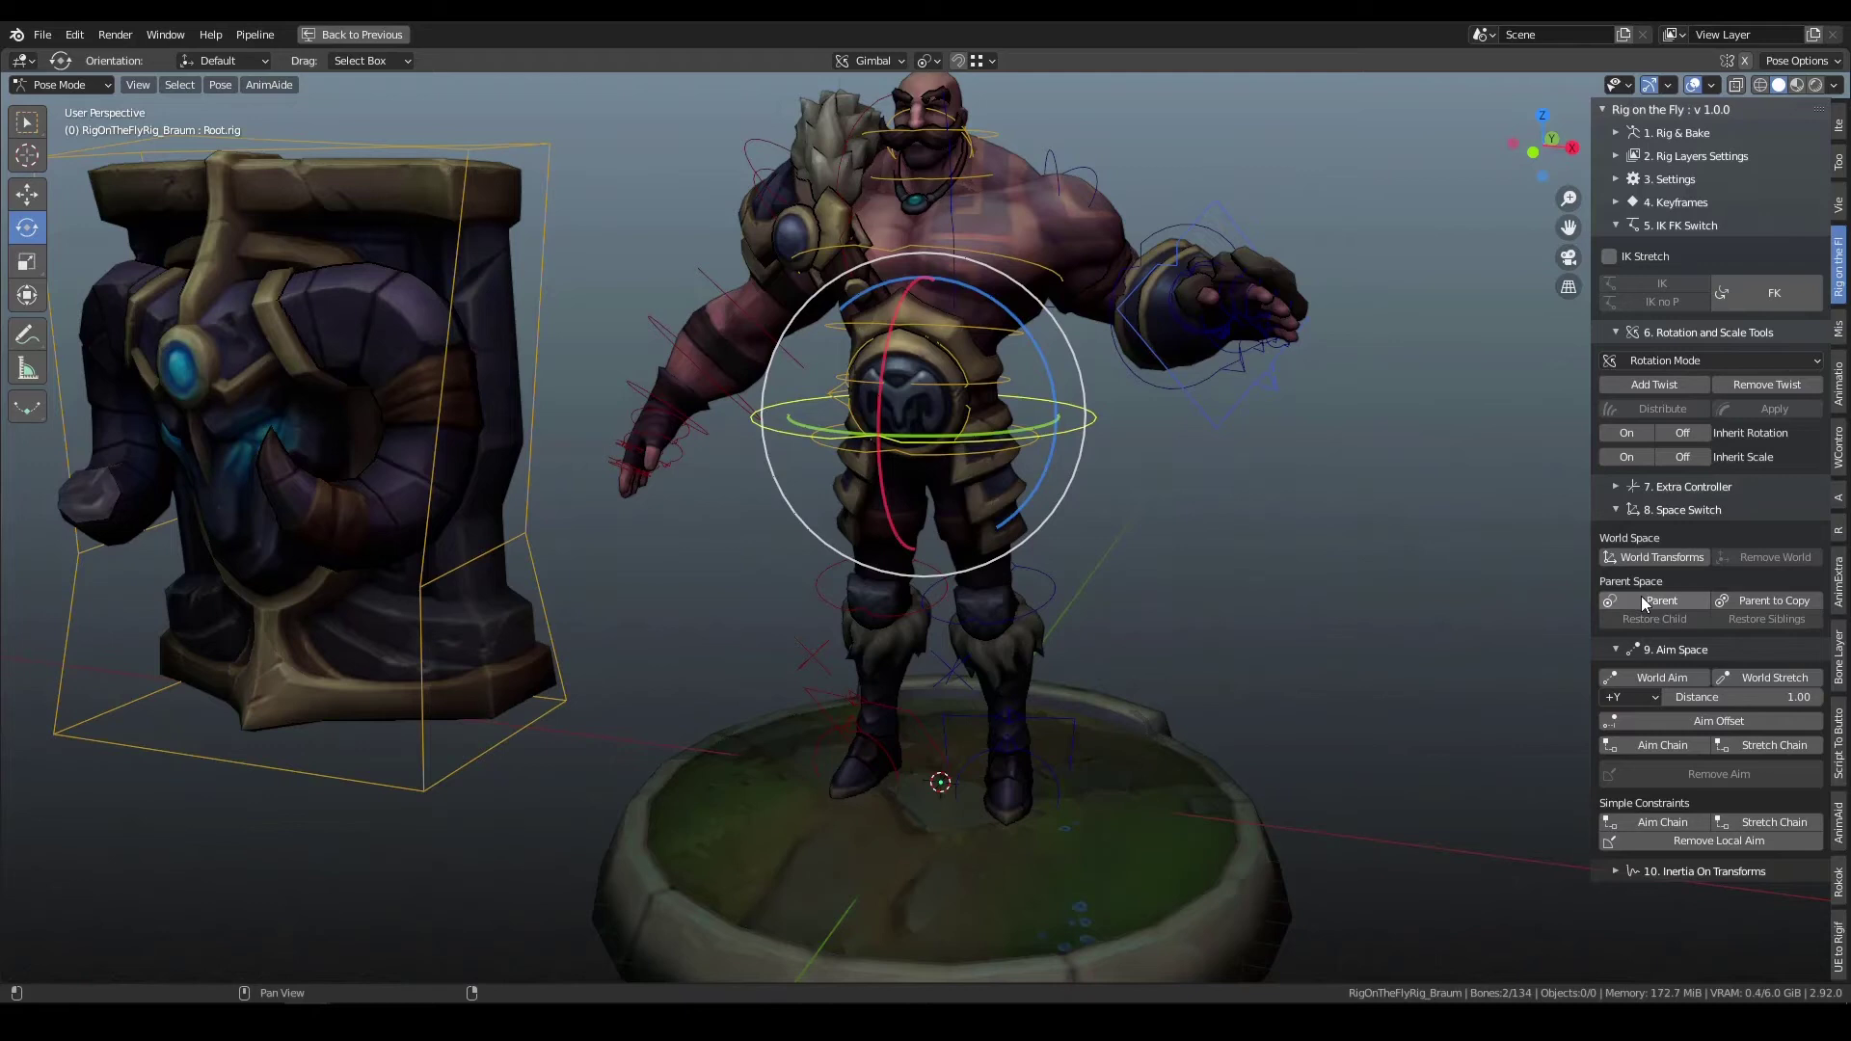
pyautogui.click(1644, 600)
pyautogui.click(1117, 501)
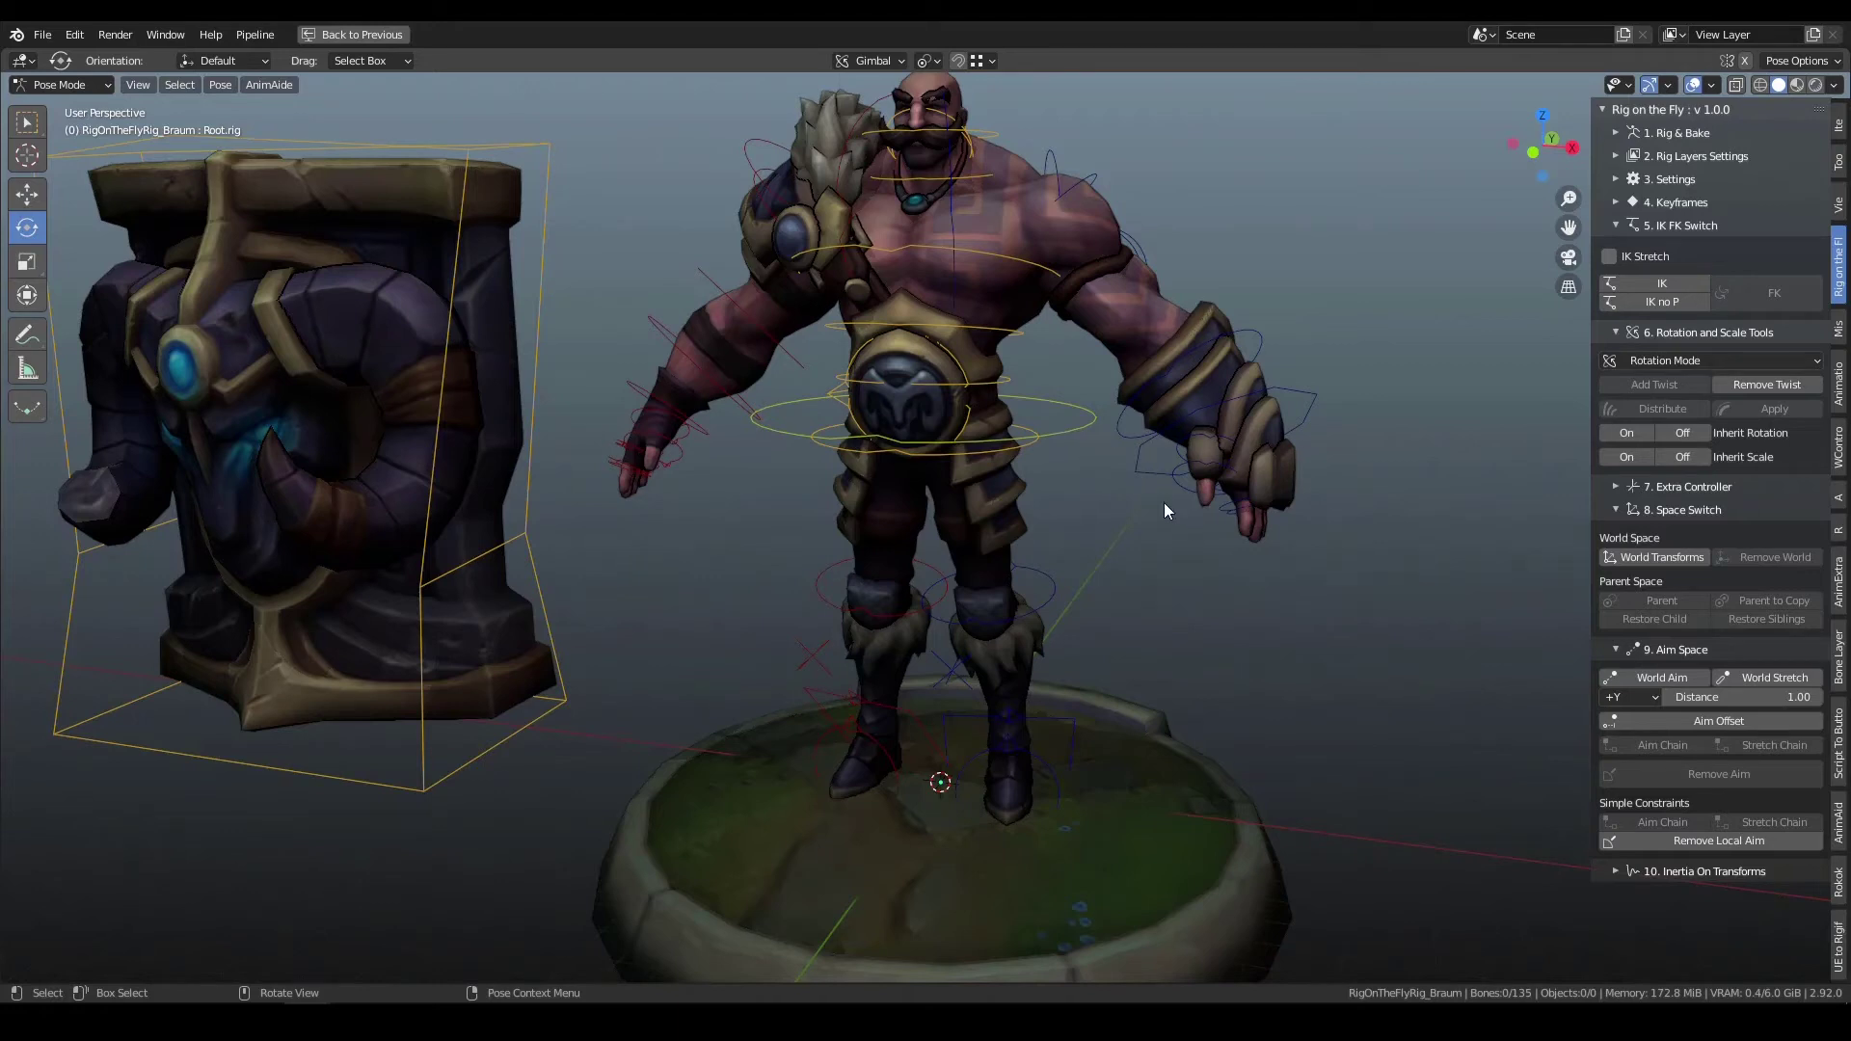
# - Try rotating the Root controller to test how the parented left hand follows it
pyautogui.click(1084, 434)
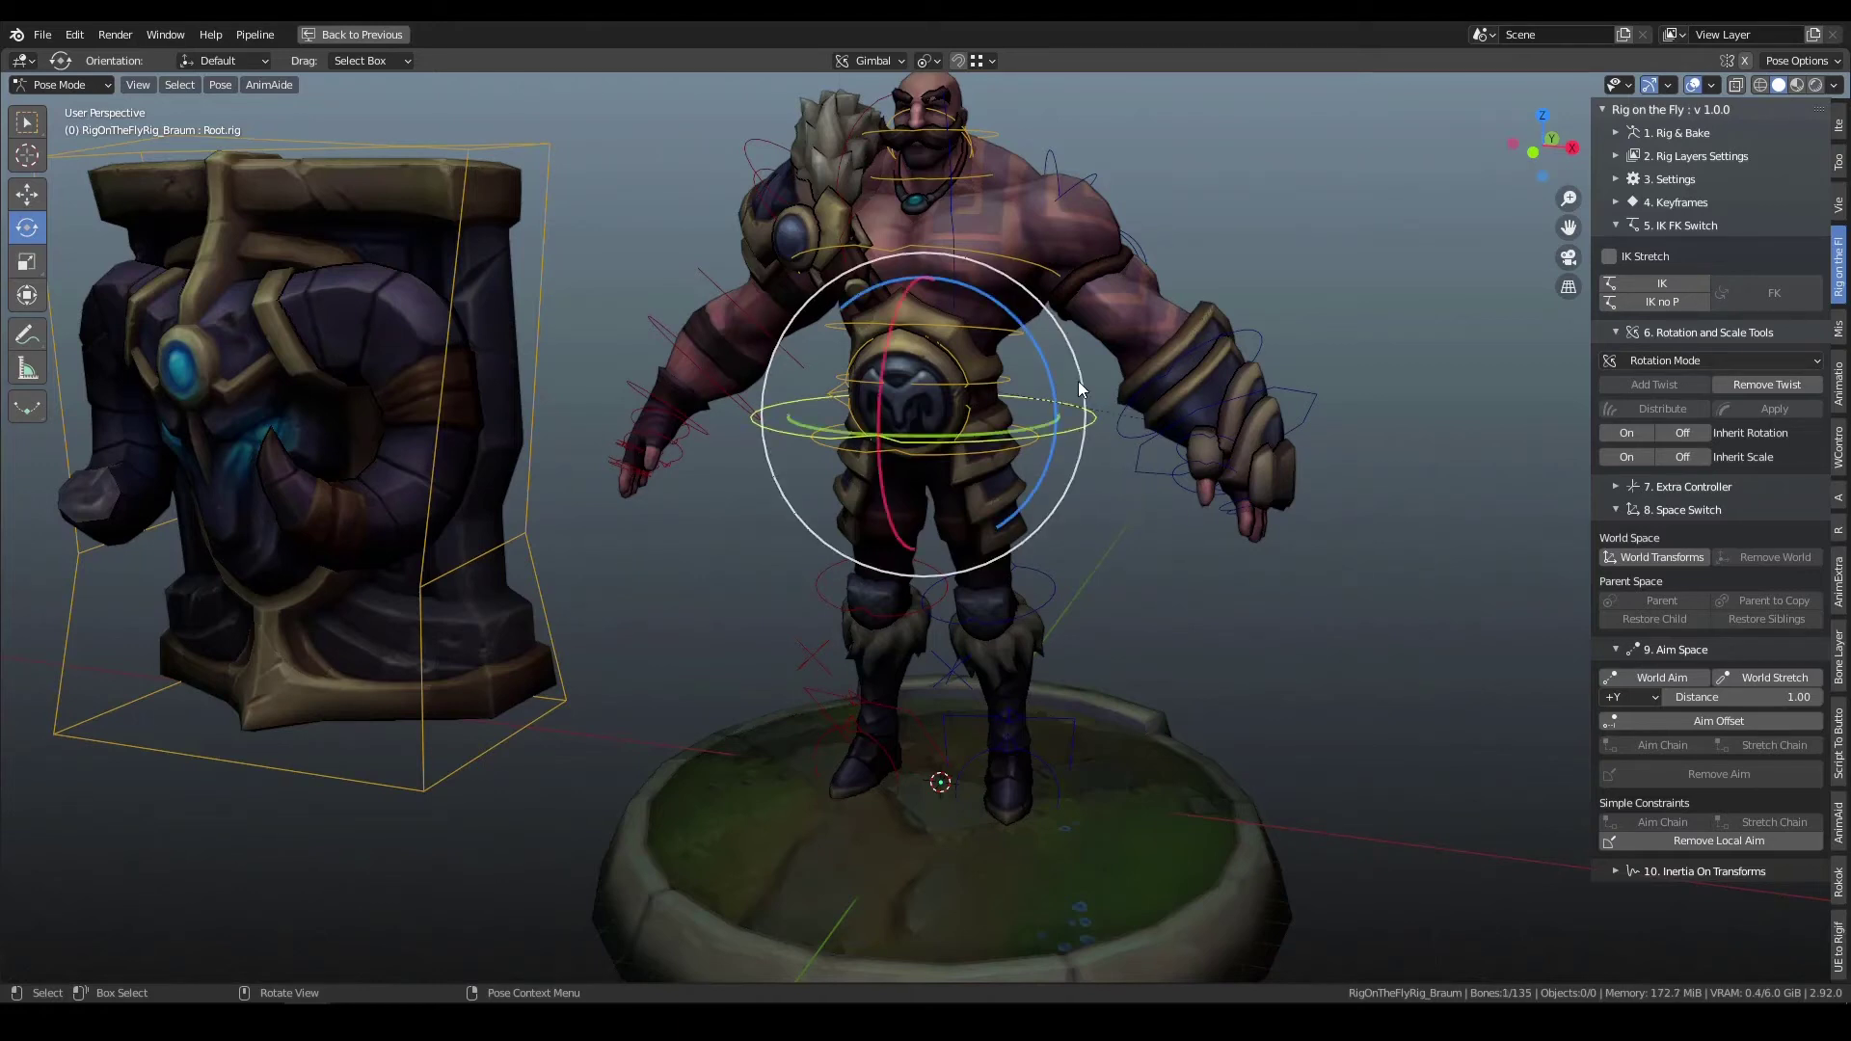
pyautogui.moveTo(1046, 372)
pyautogui.mouseDown()
pyautogui.moveTo(1046, 424)
pyautogui.moveTo(1012, 339)
pyautogui.moveTo(1046, 400)
pyautogui.moveTo(1030, 359)
pyautogui.moveTo(1049, 384)
pyautogui.mouseUp()
pyautogui.moveTo(1068, 500); pyautogui.dragTo(1245, 482, button='middle')
pyautogui.moveTo(1114, 474); pyautogui.dragTo(1215, 418, button='middle')
# - Restore the left hand's child controller to its original space with Restore Child
pyautogui.click(1294, 387)
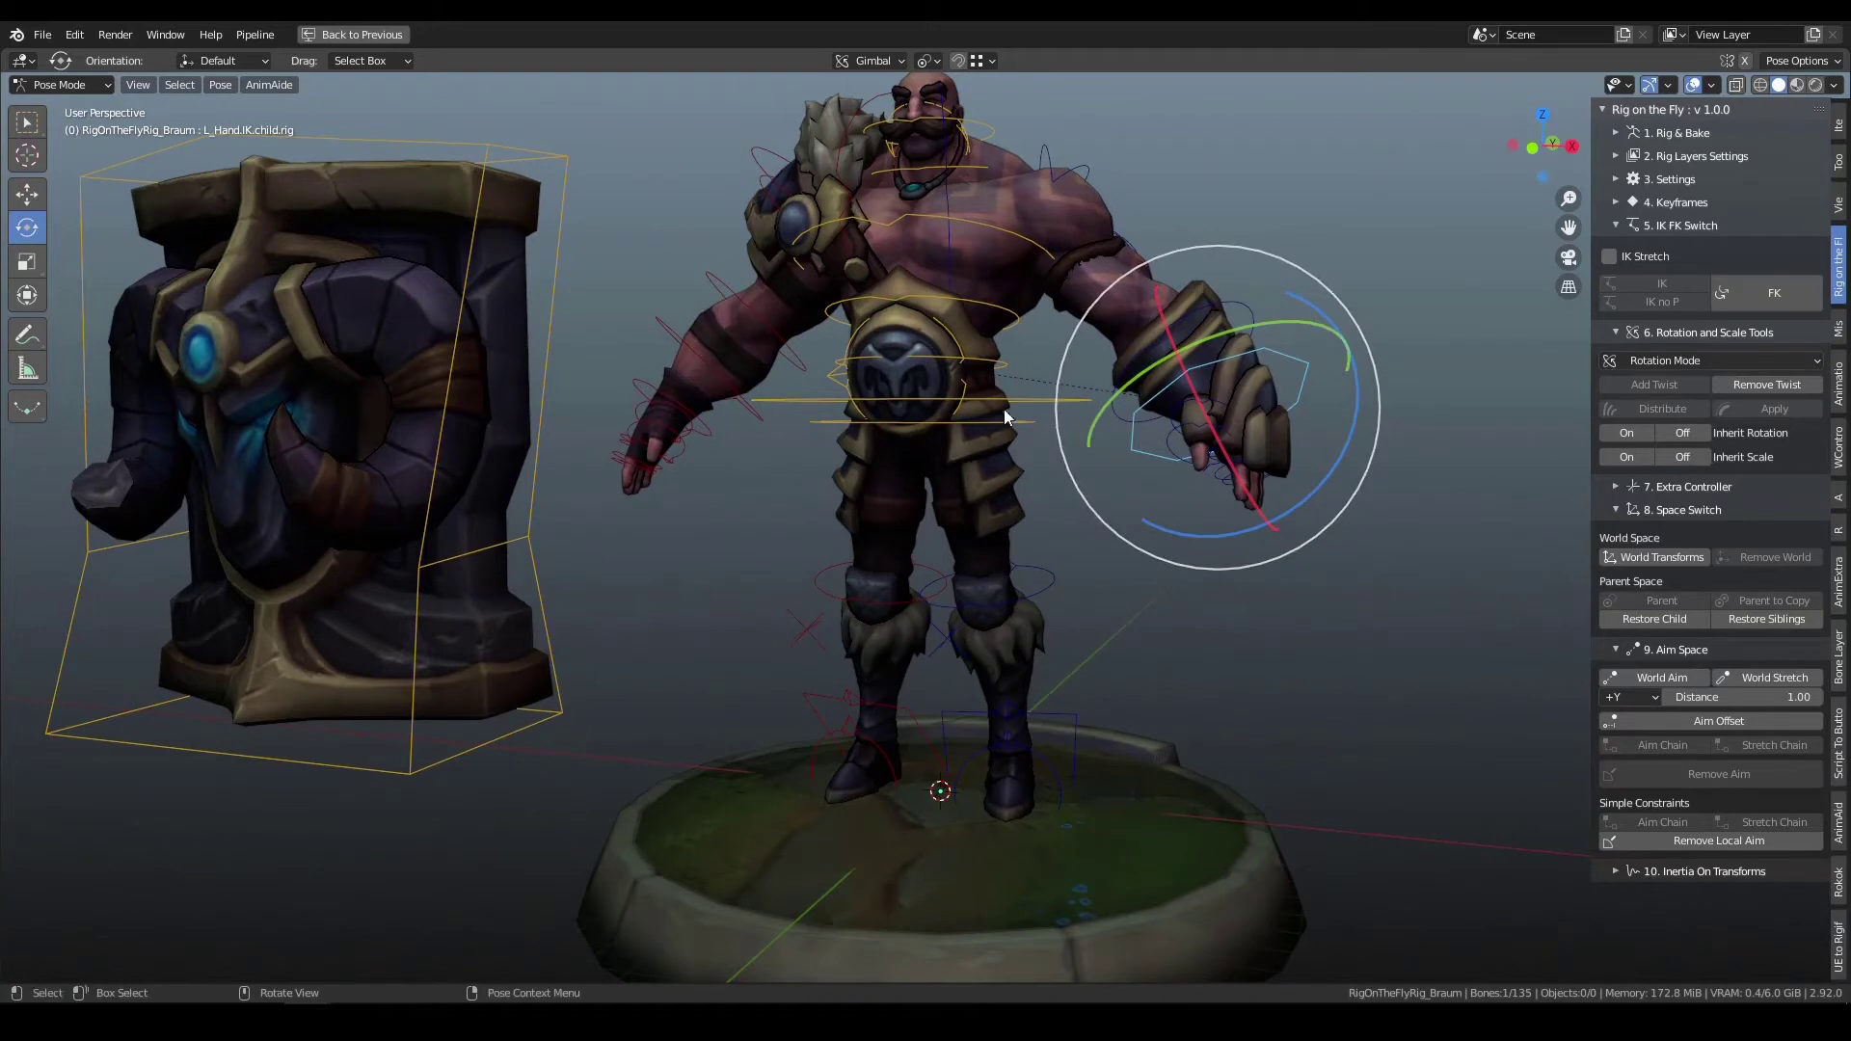
pyautogui.click(1605, 613)
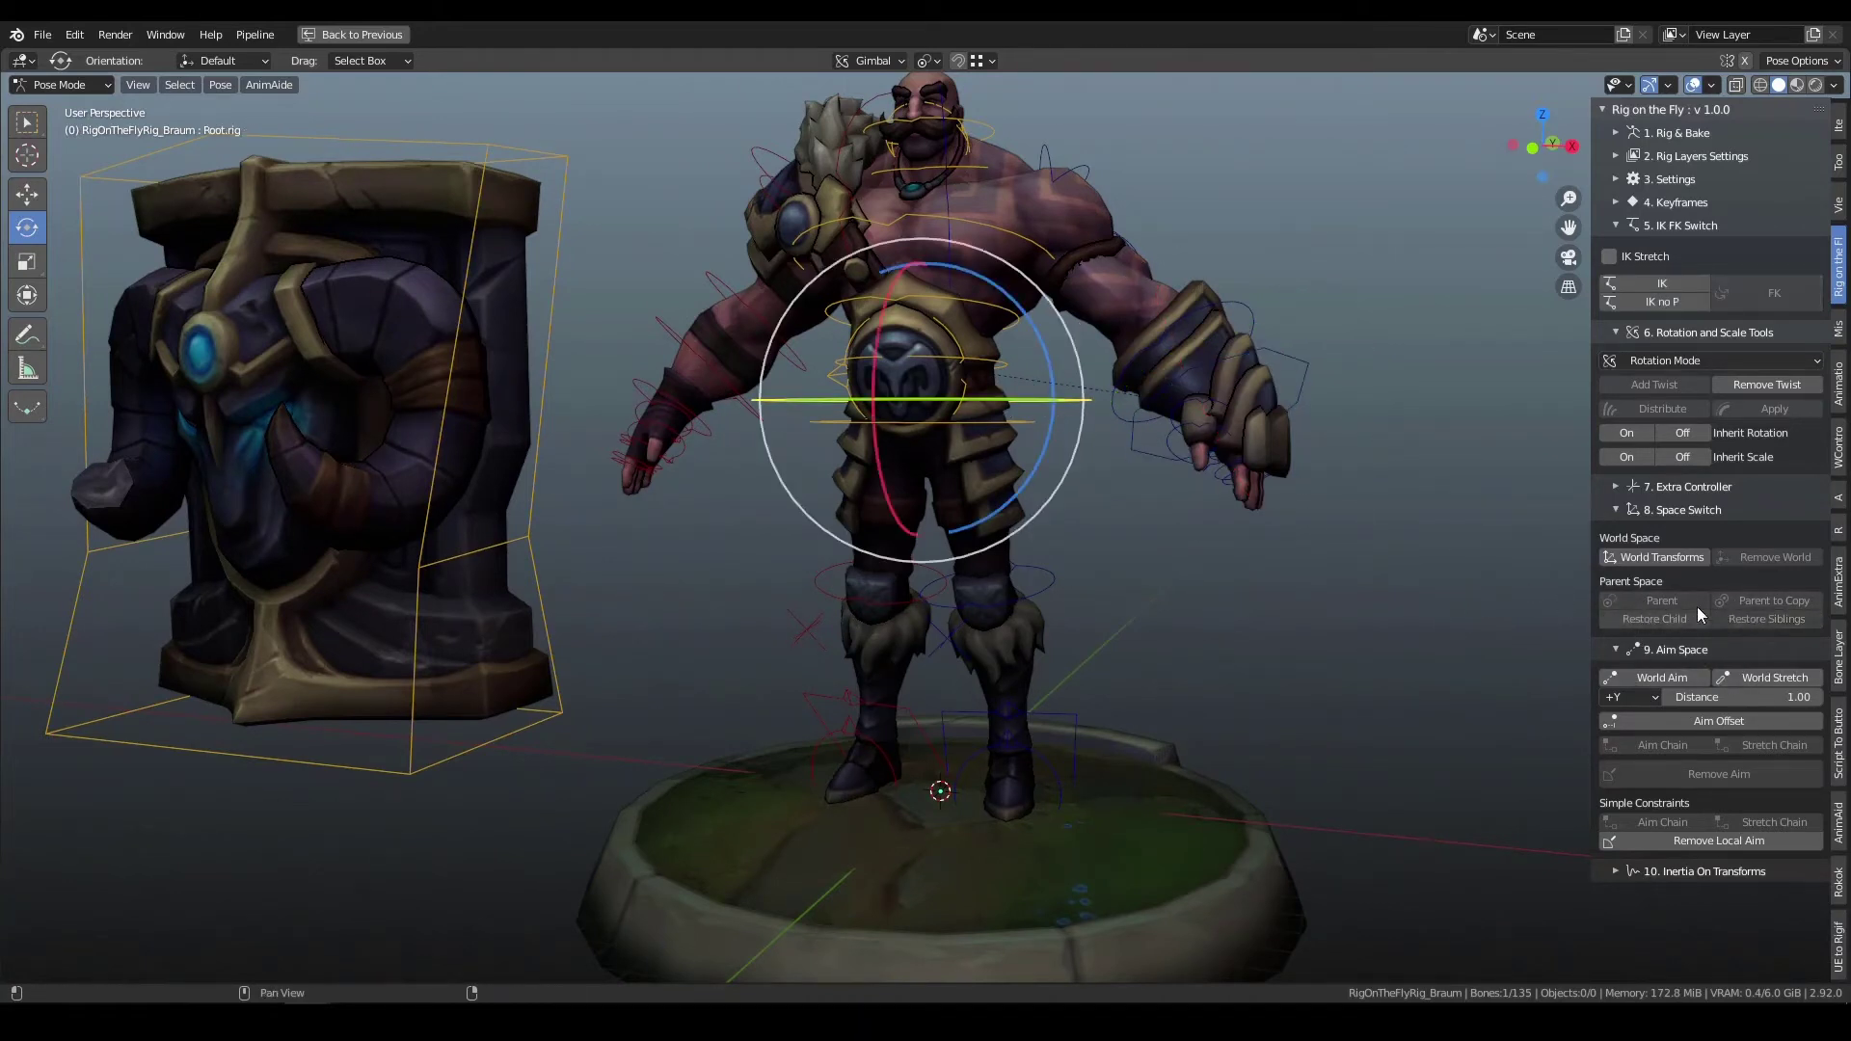
pyautogui.click(1313, 382)
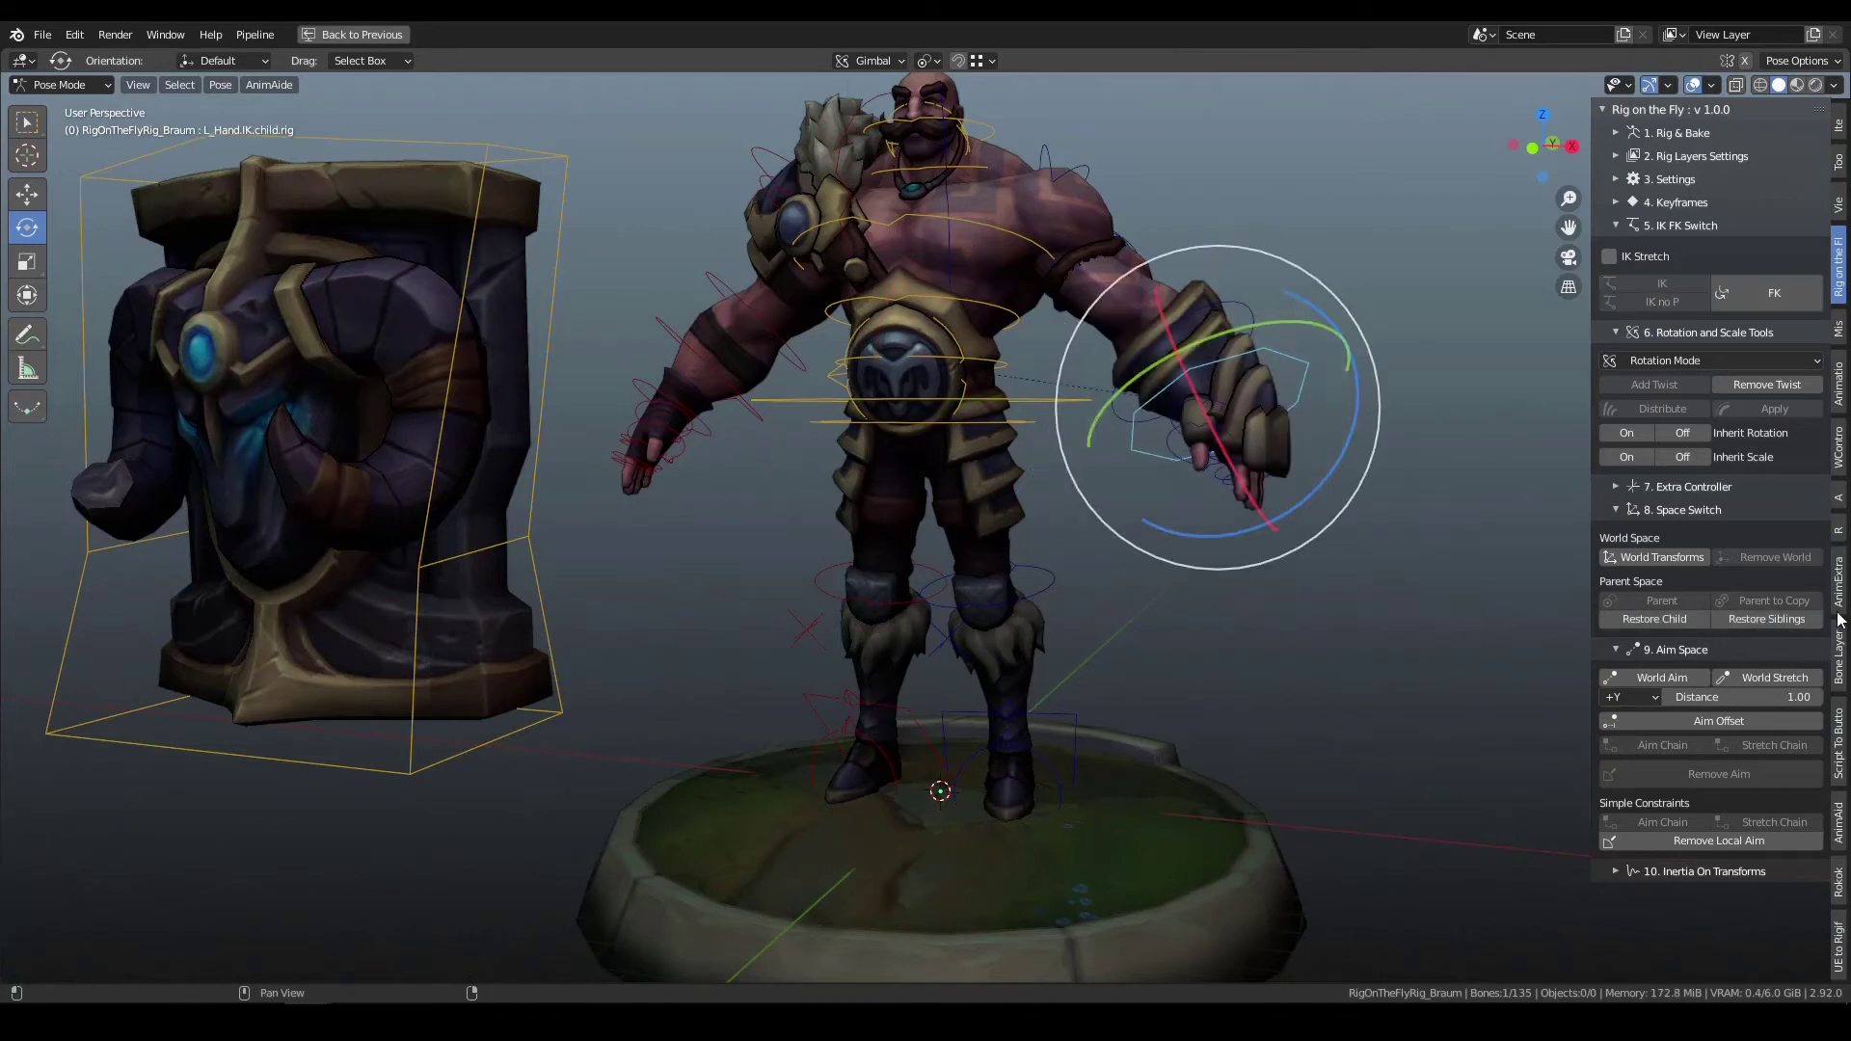
pyautogui.click(1686, 619)
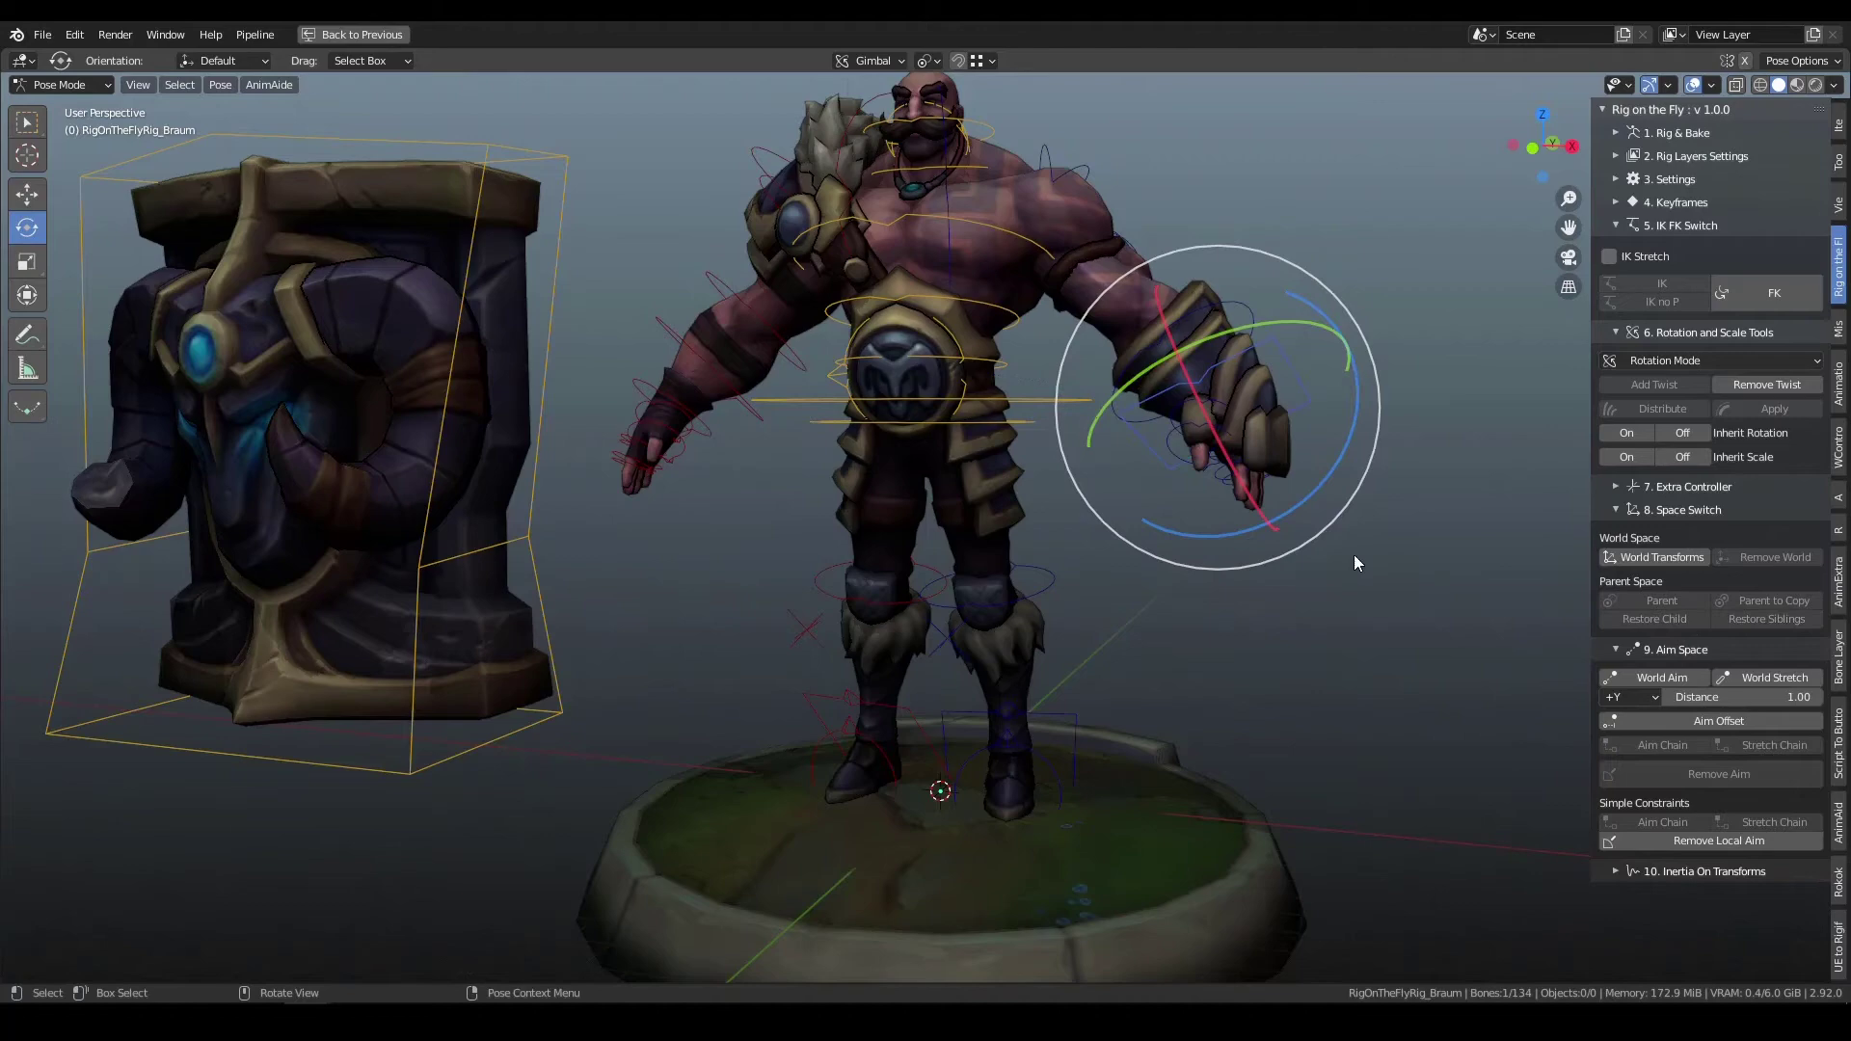
# - Move the restored left hand IK controller by about X 53 m, Y 26 m and Z 84 m
pyautogui.click(1228, 409)
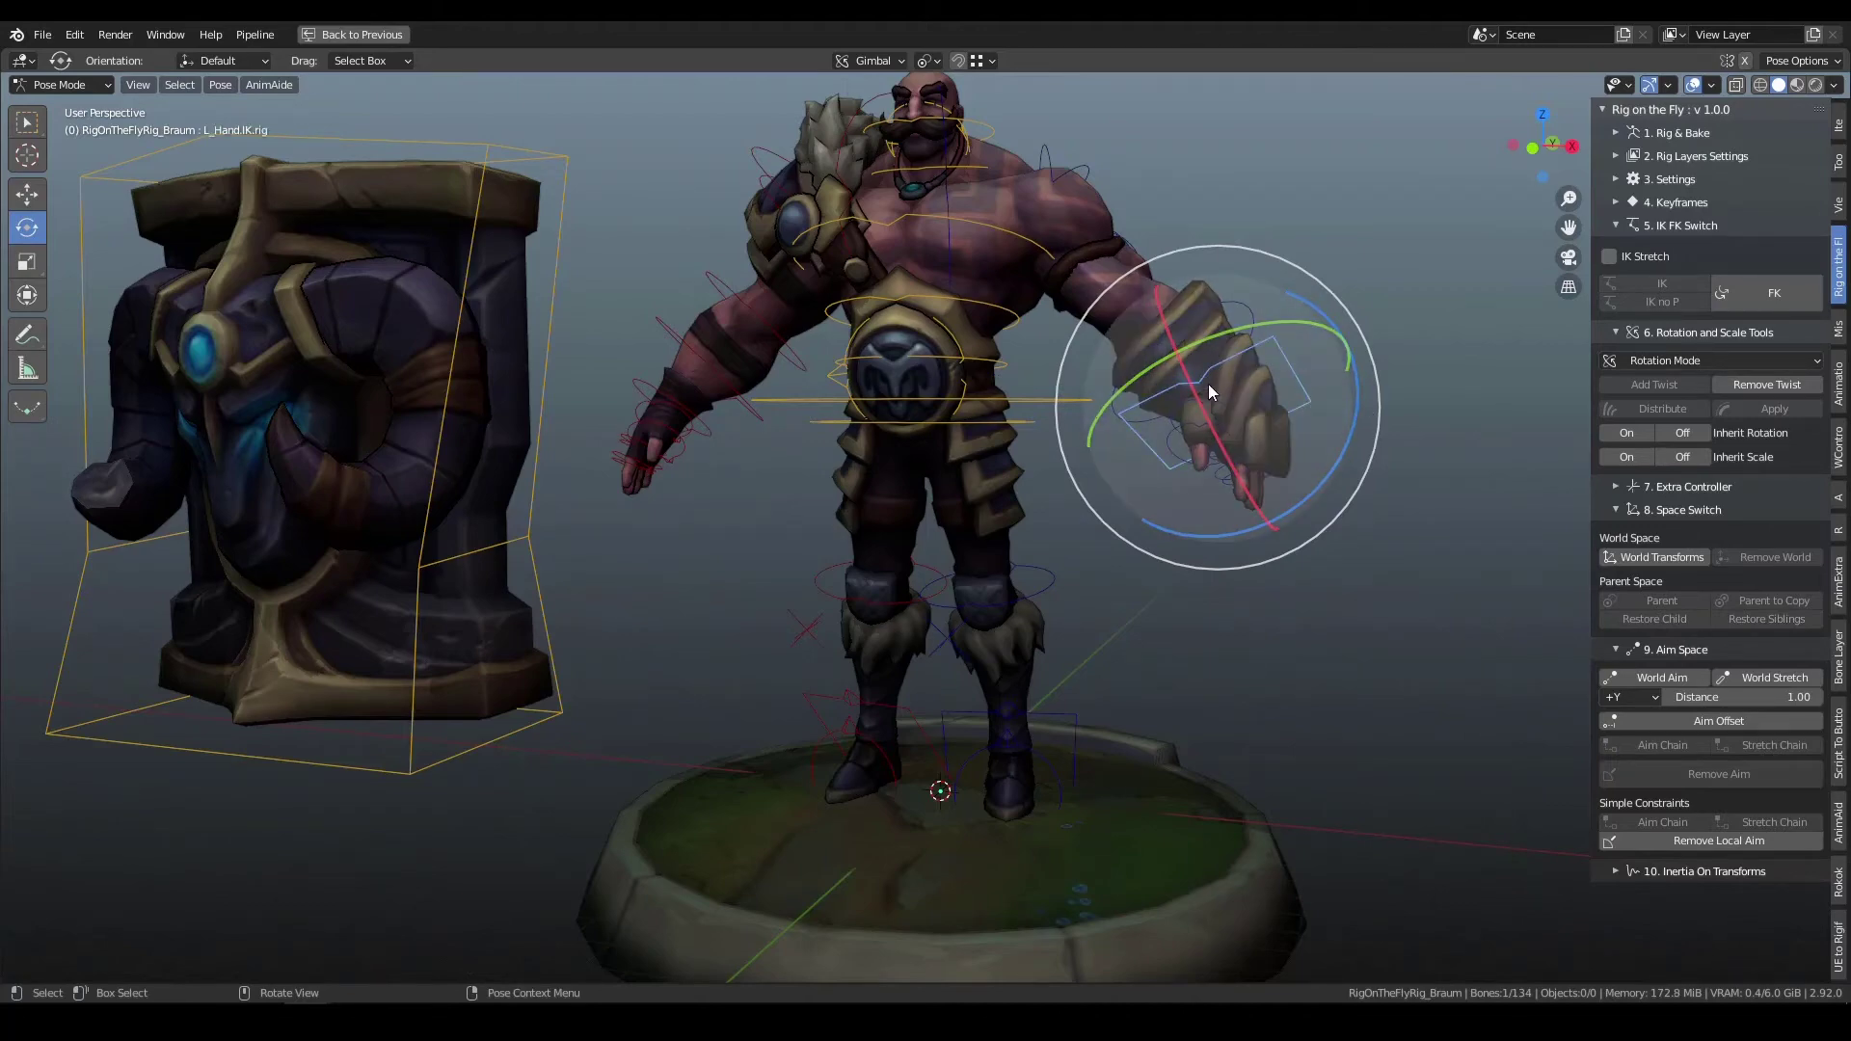
pyautogui.press('g')
pyautogui.click(1269, 443)
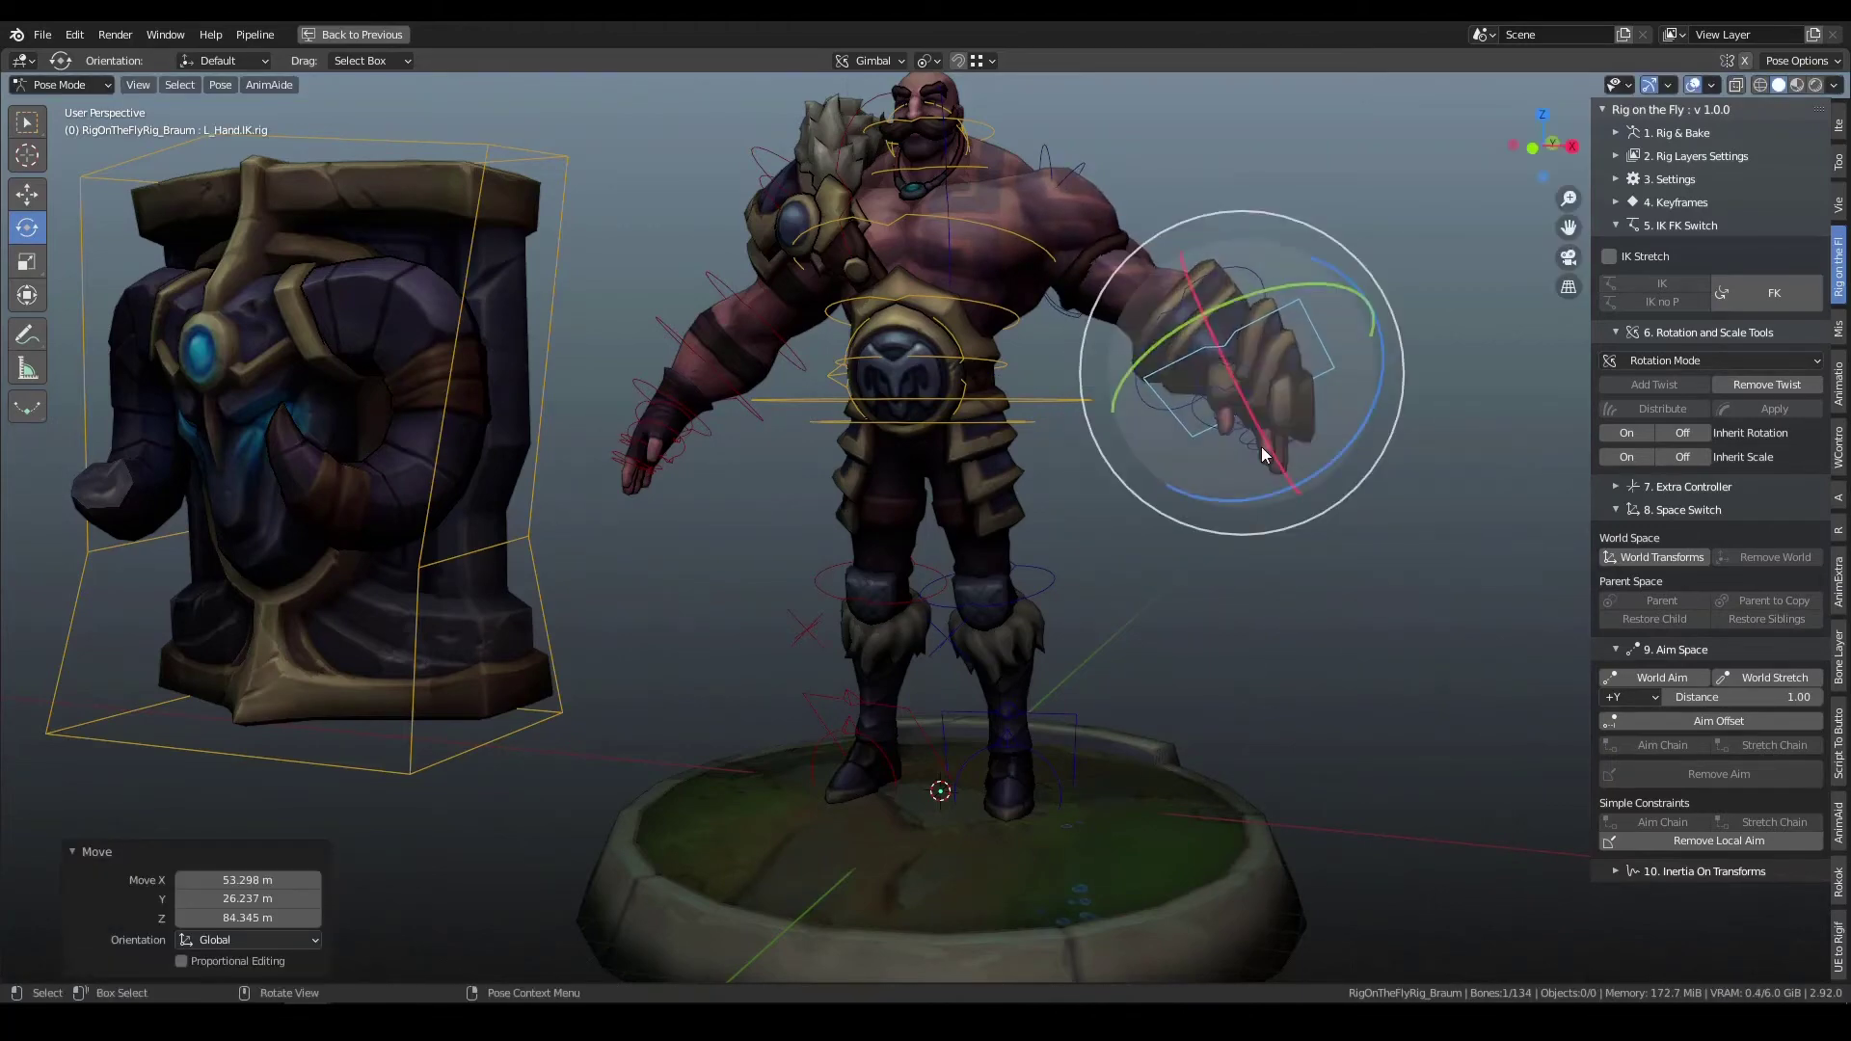
pyautogui.moveTo(1193, 580); pyautogui.dragTo(1158, 594, button='middle')
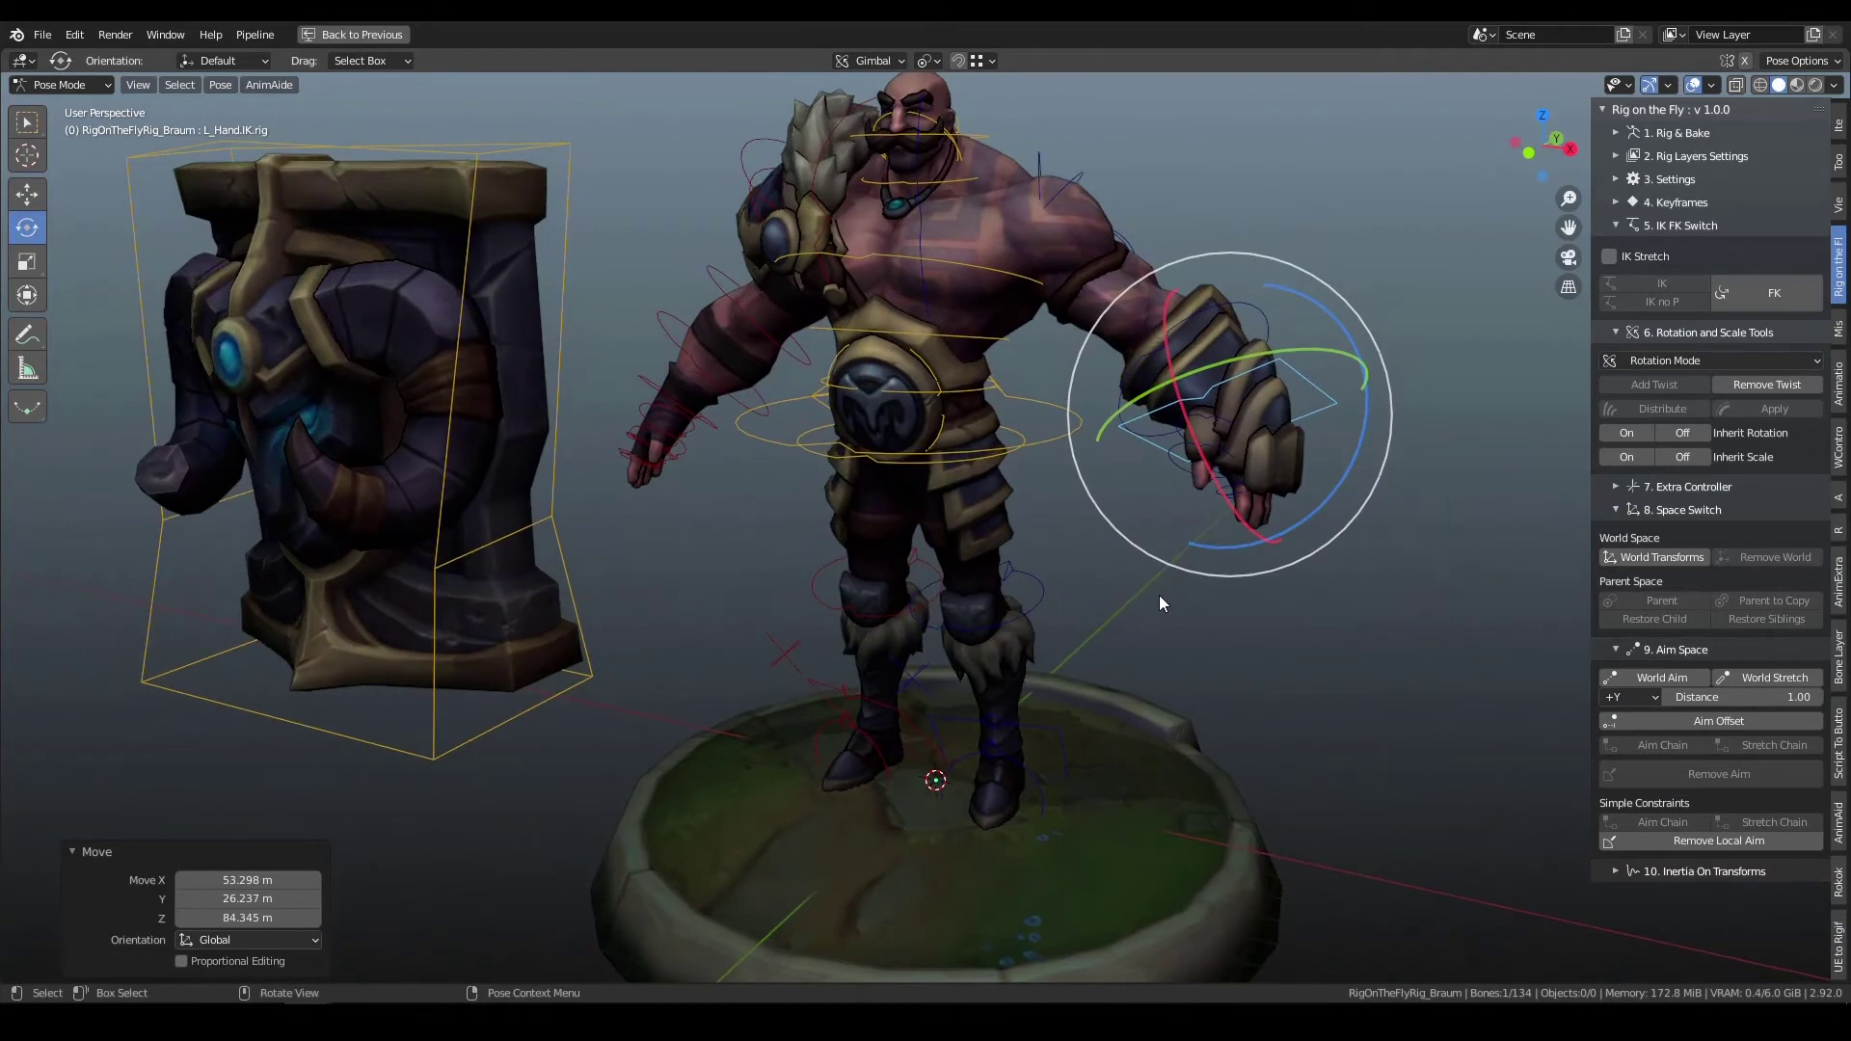
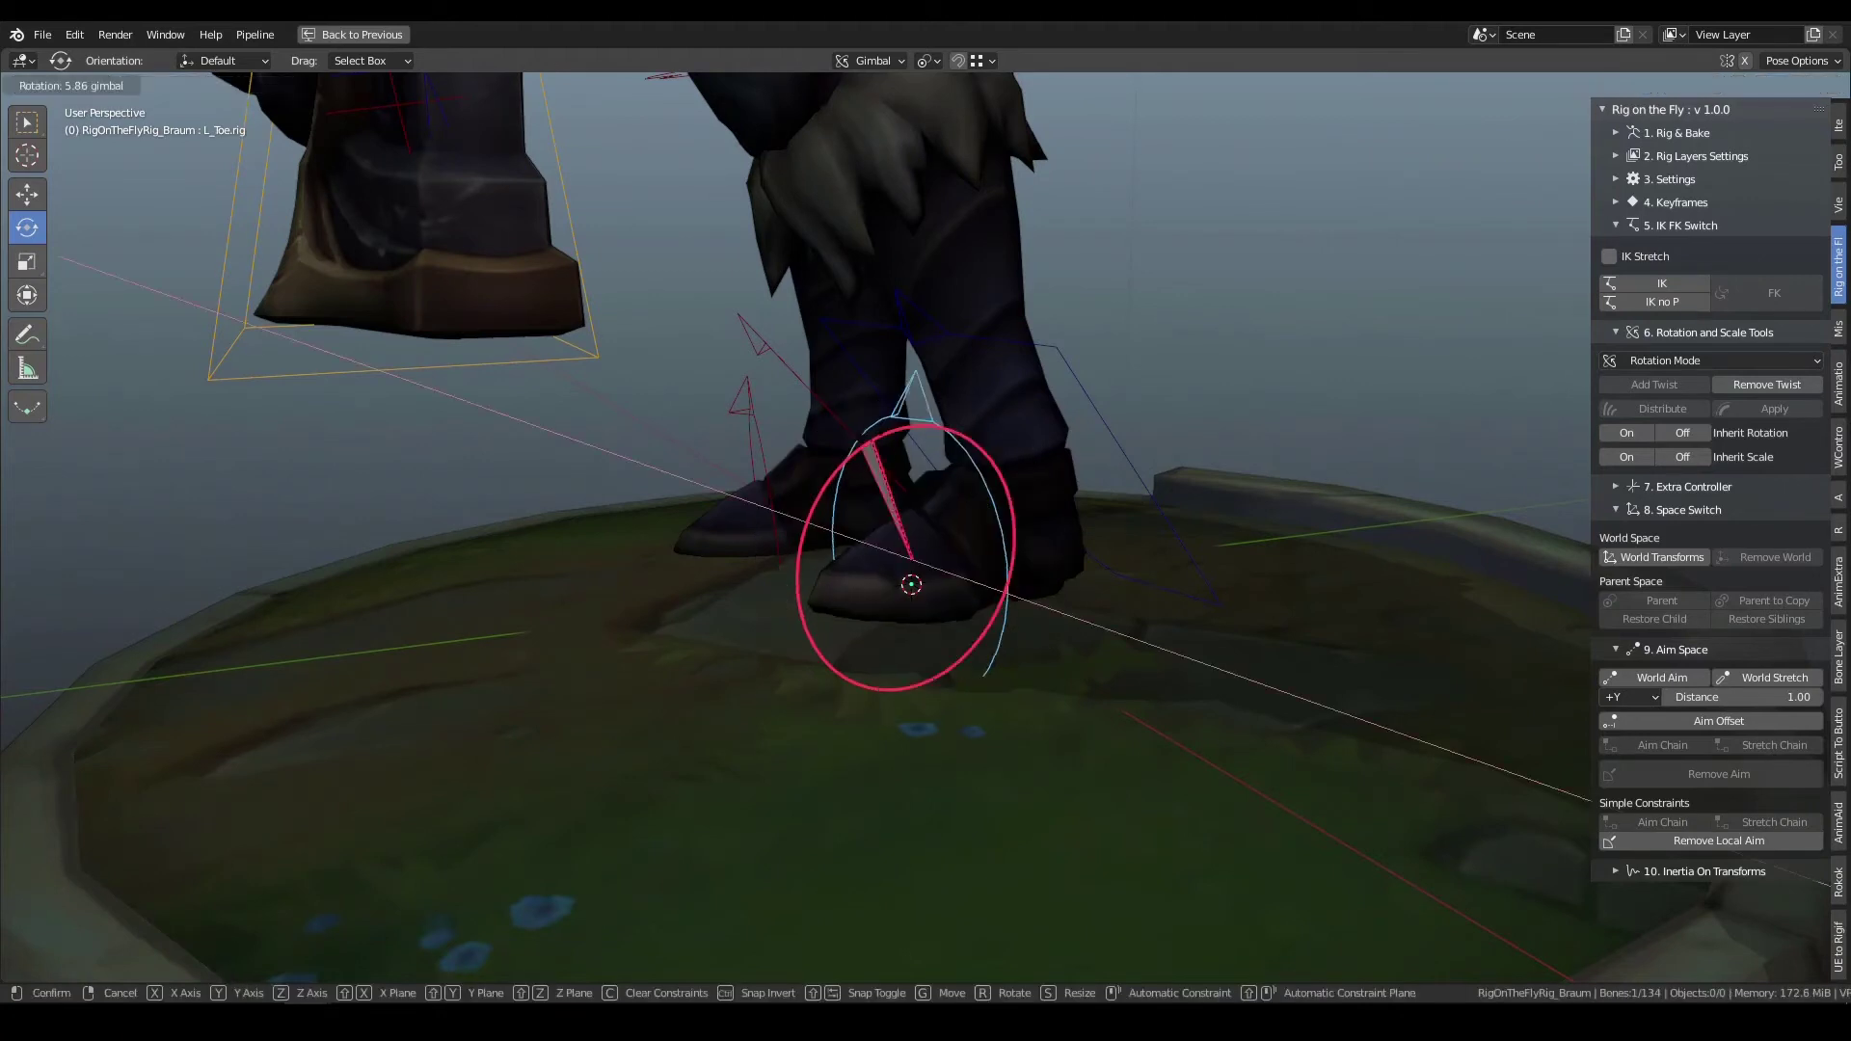
# - Try rotating the left toe controller by itself and undo the rotation
pyautogui.click(1122, 464)
pyautogui.hotkey('ctrl', 'z')
pyautogui.hotkey('ctrl', 'z')
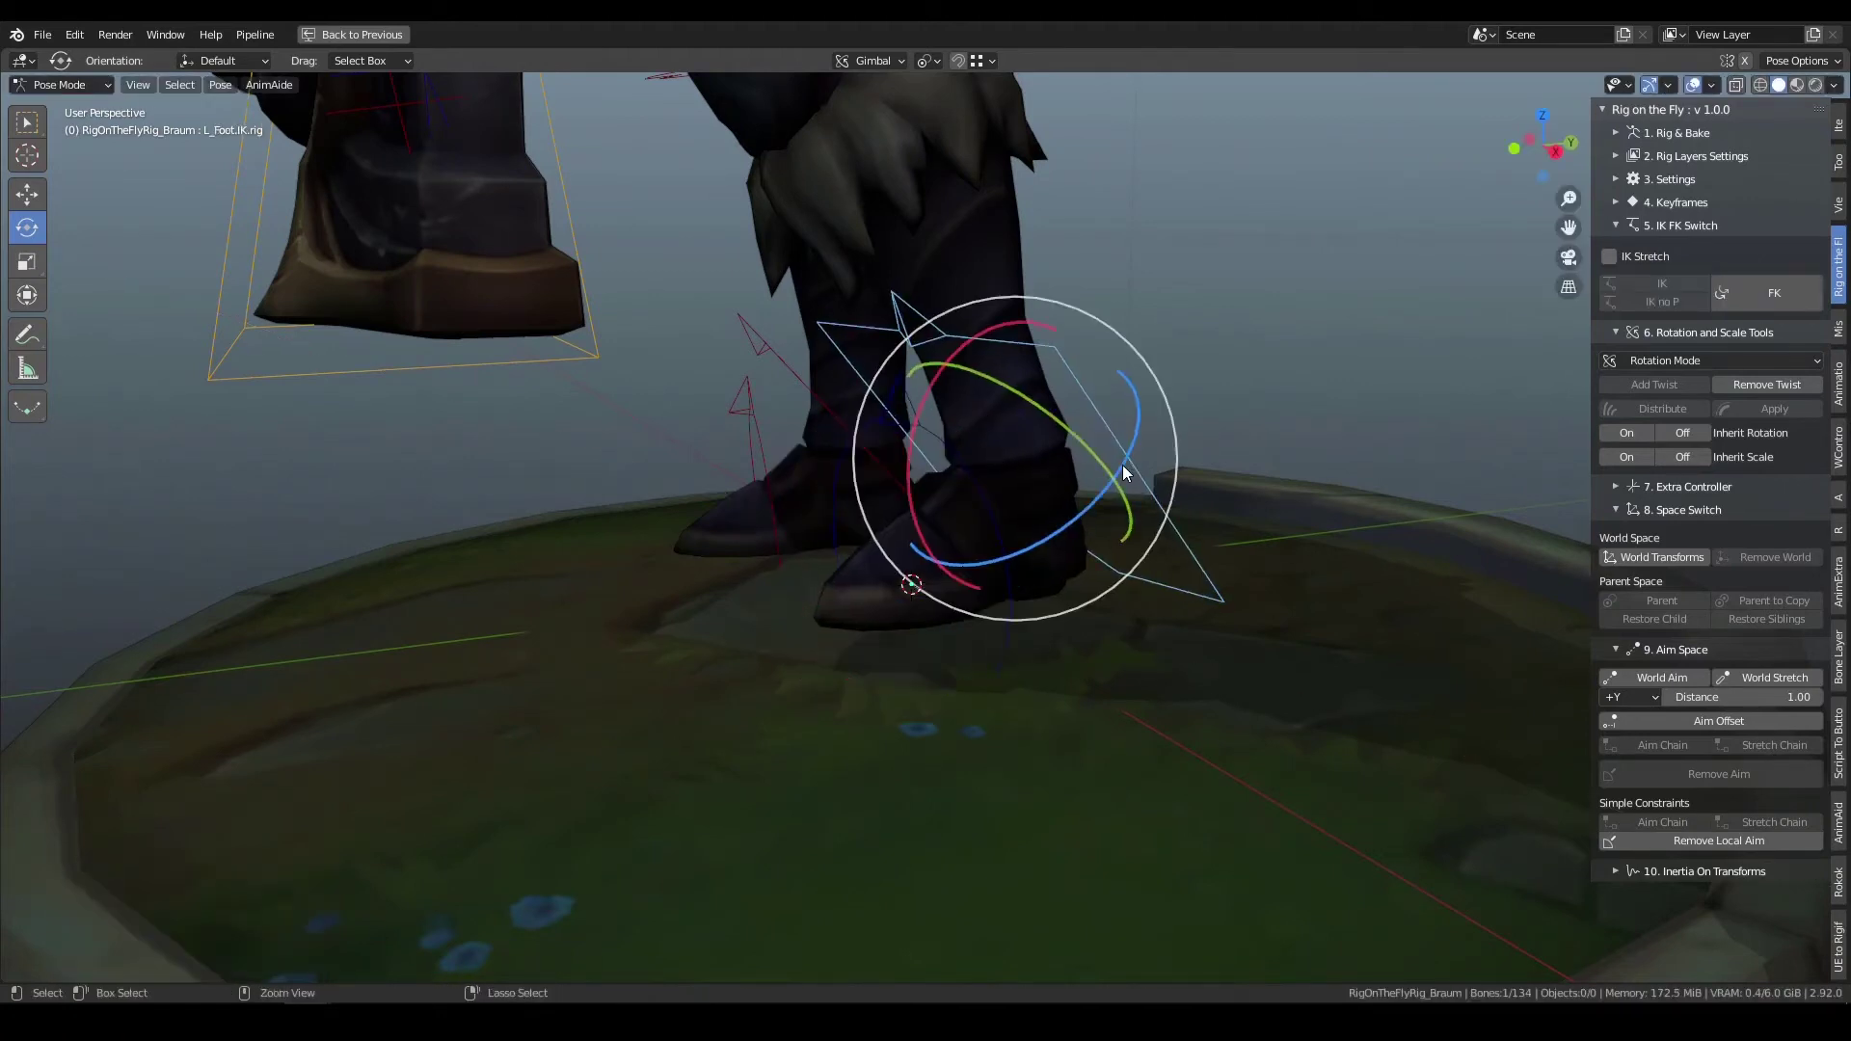
# - Parent the left foot IK controller to a copy of the left toe controller using Parent to Copy
pyautogui.click(1182, 539)
pyautogui.moveTo(1182, 540); pyautogui.dragTo(1108, 541, button='middle')
pyautogui.click(1107, 540)
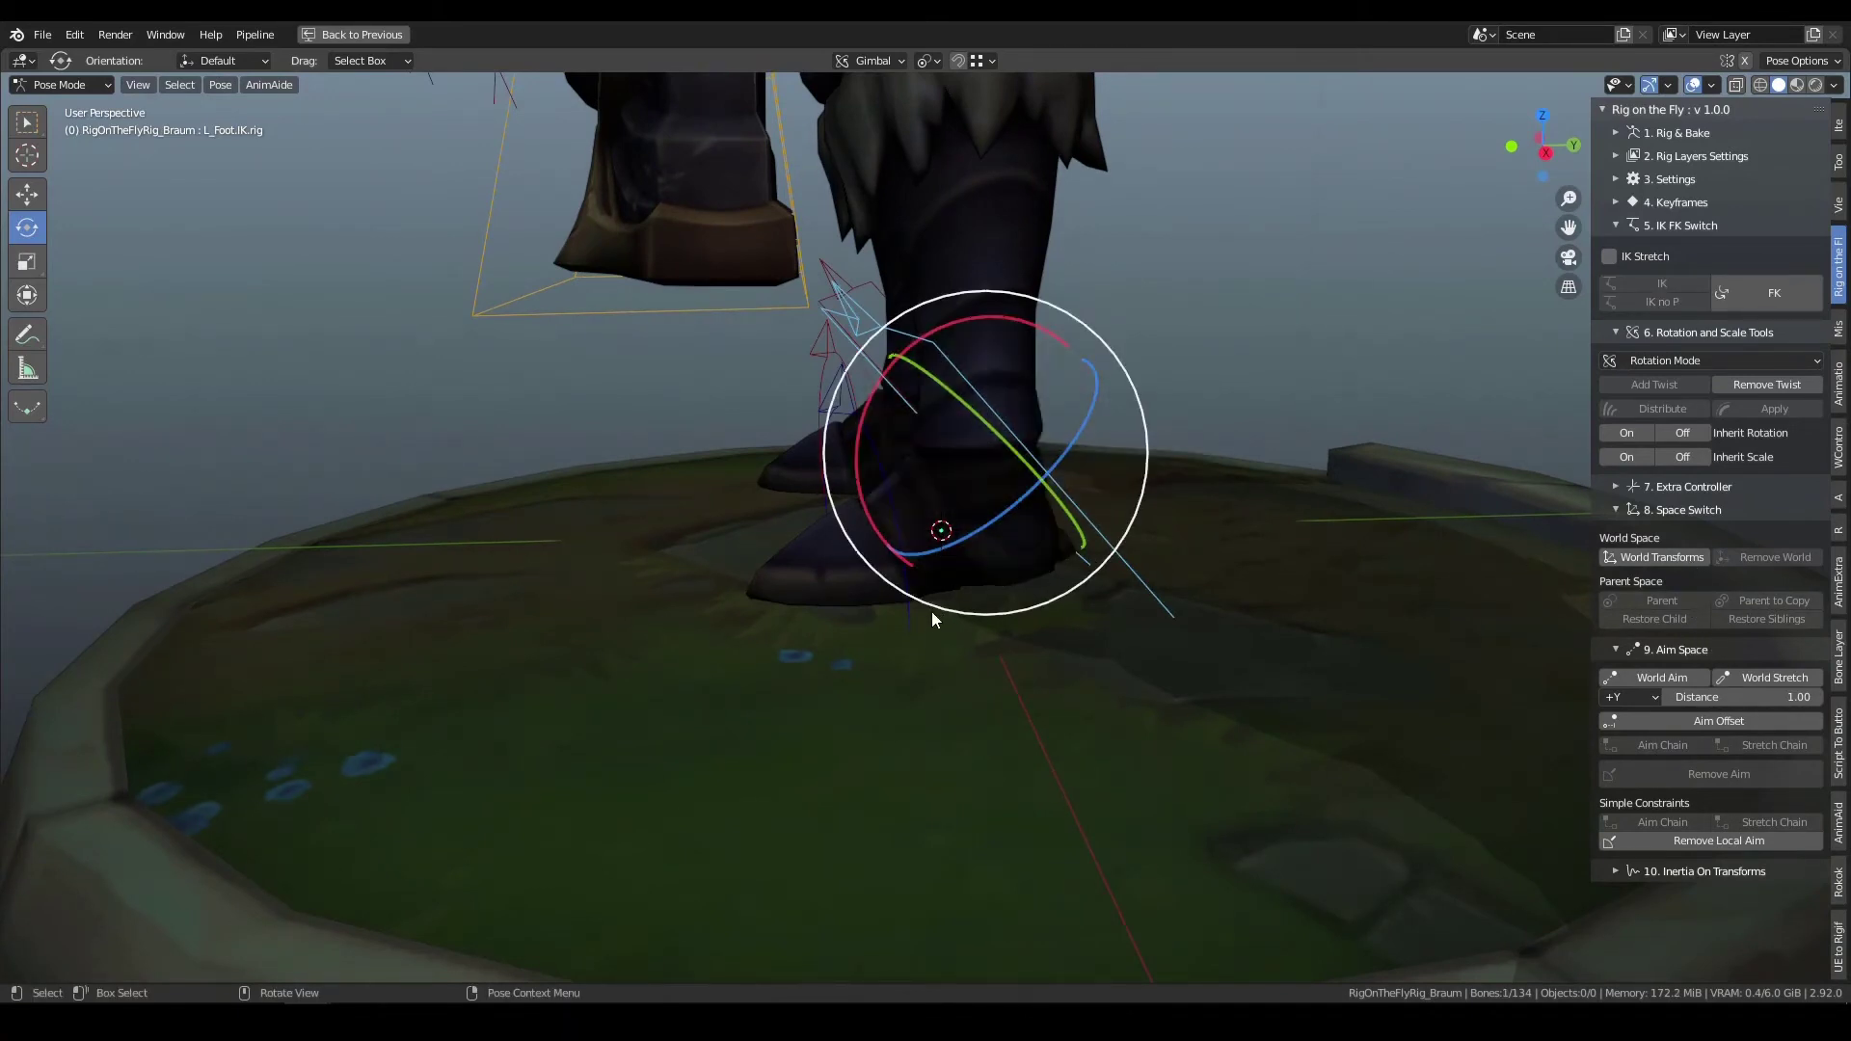
pyautogui.moveTo(975, 673); pyautogui.dragTo(950, 646, button='middle')
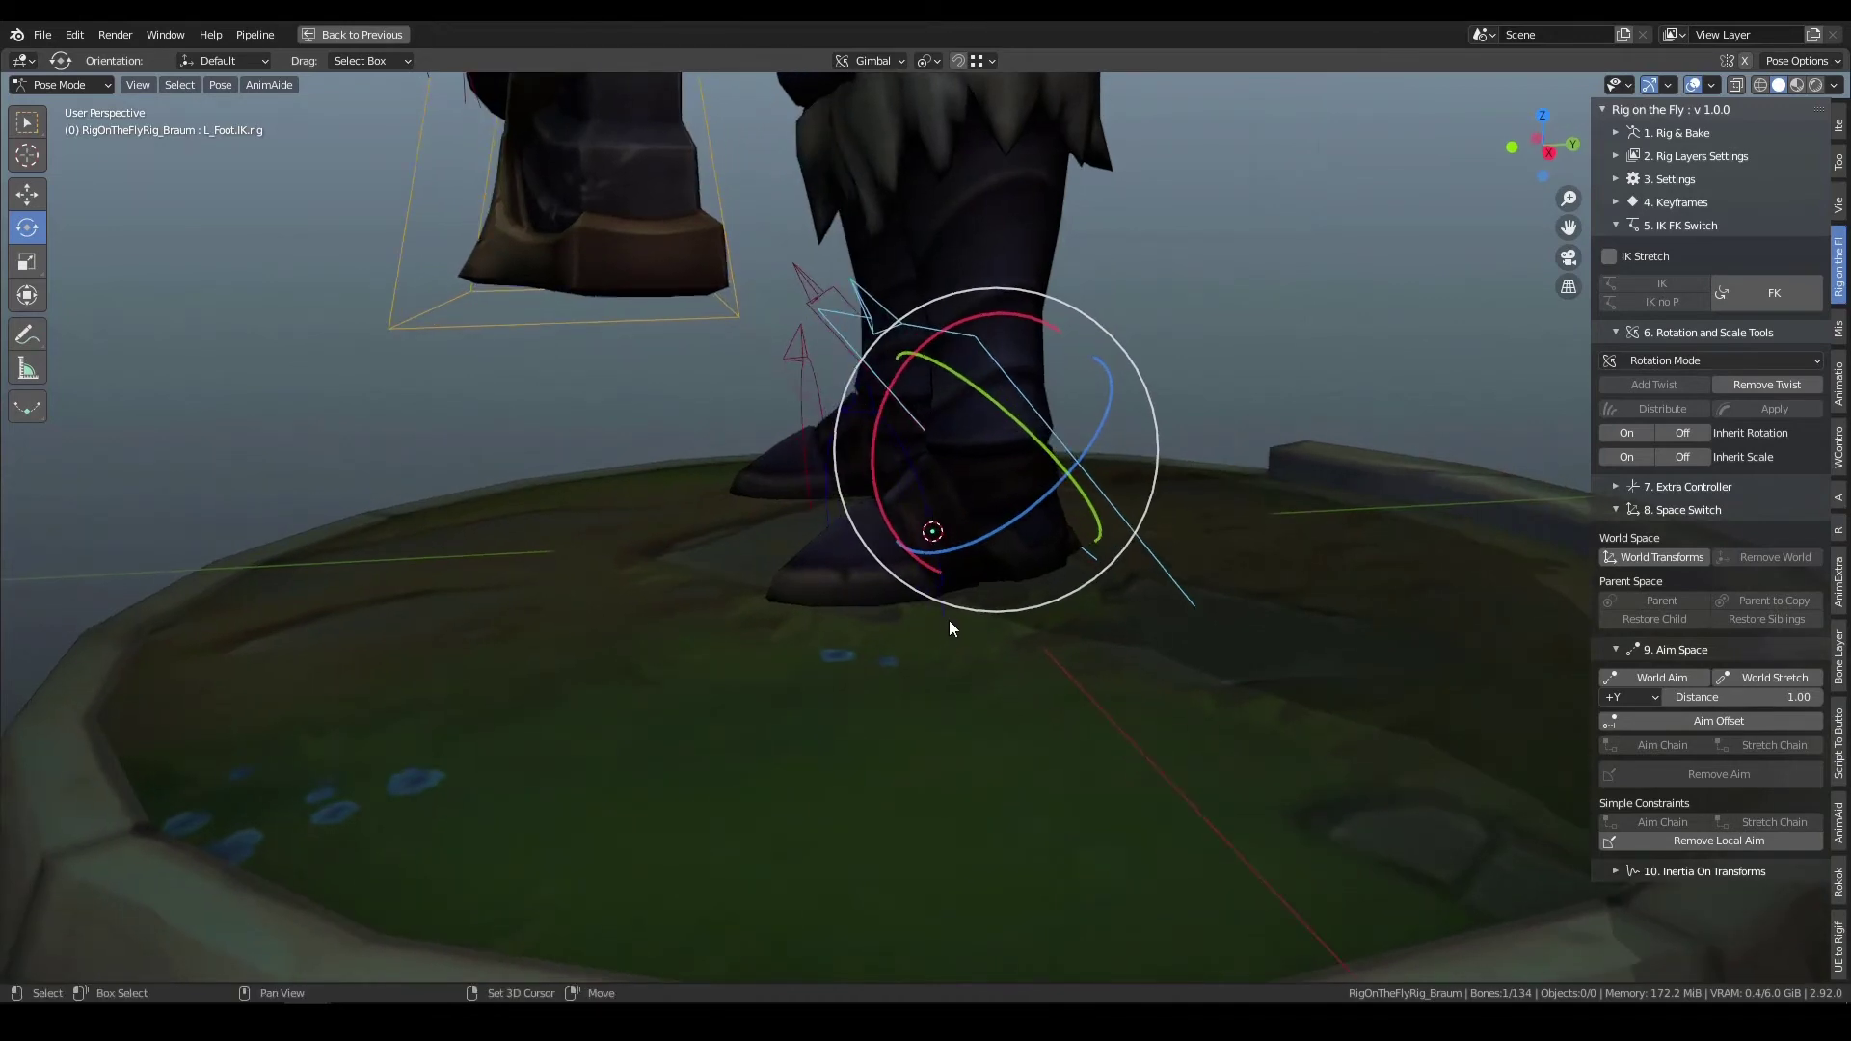
pyautogui.keyDown('shift'); pyautogui.click(945, 616); pyautogui.keyUp('shift')
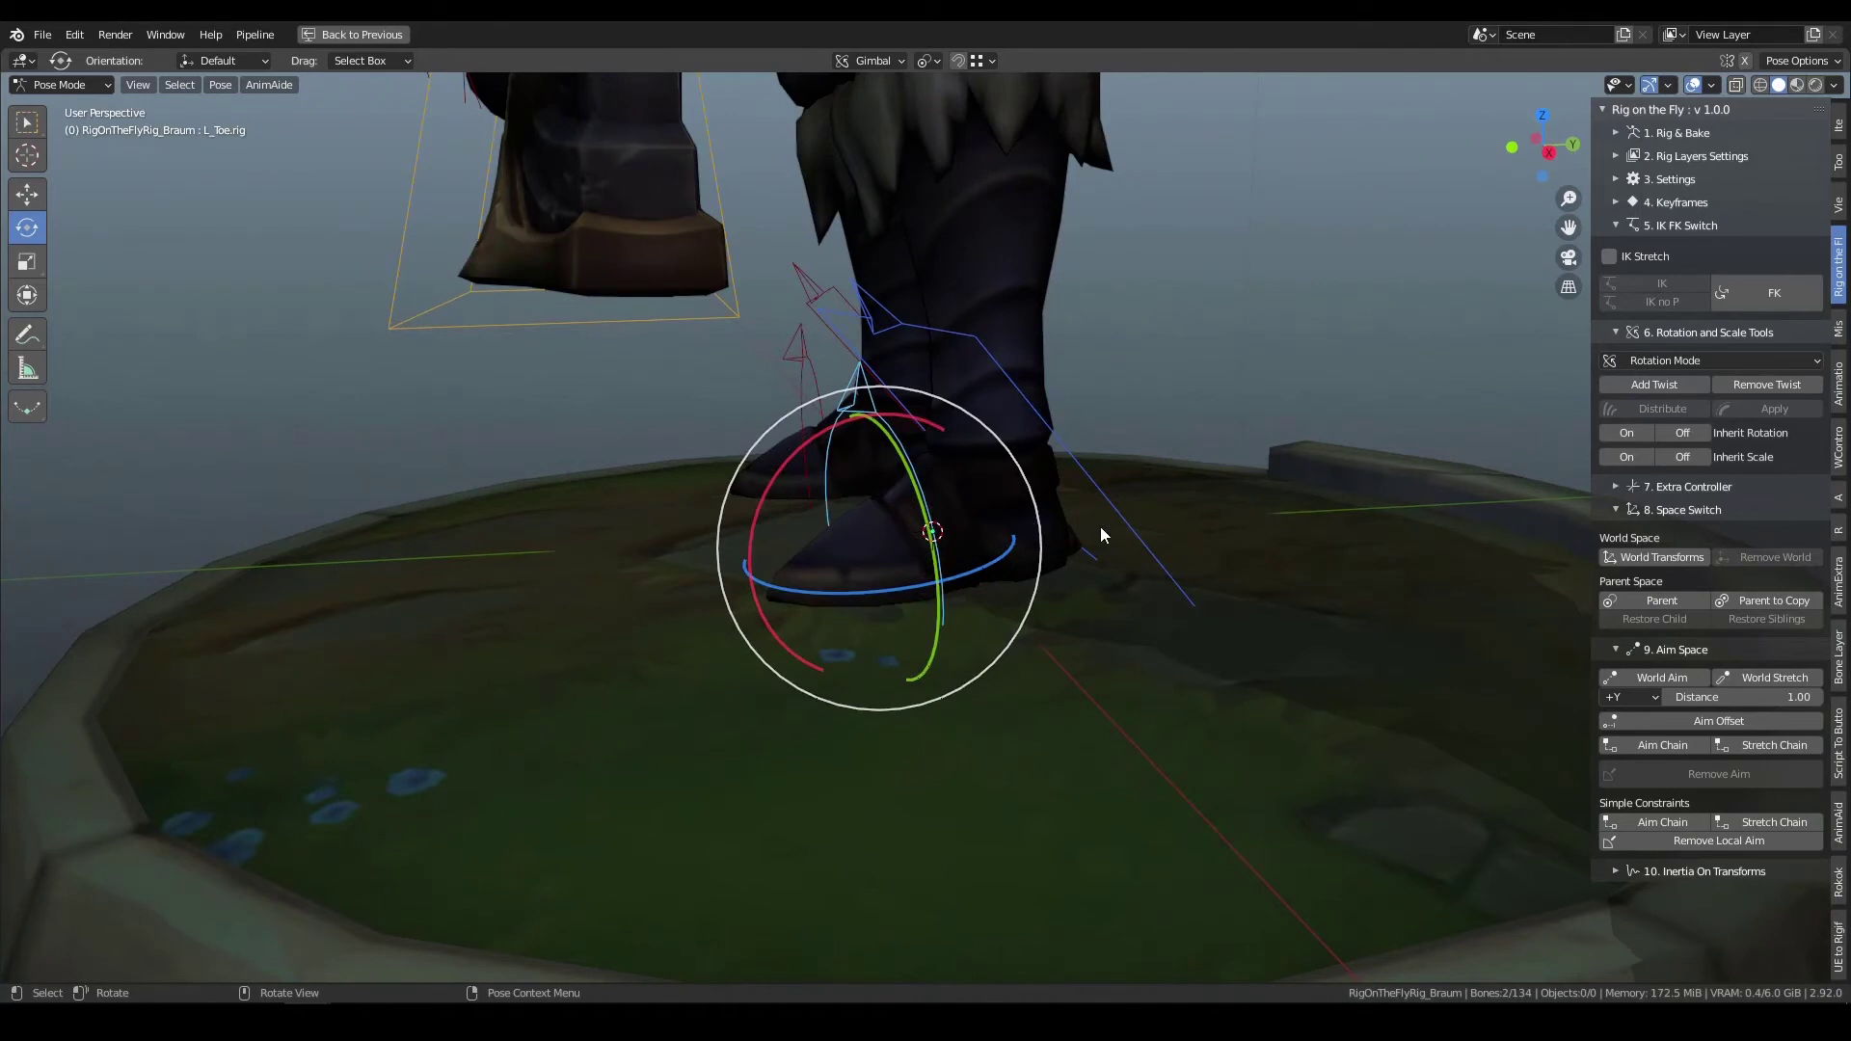
pyautogui.click(1127, 395)
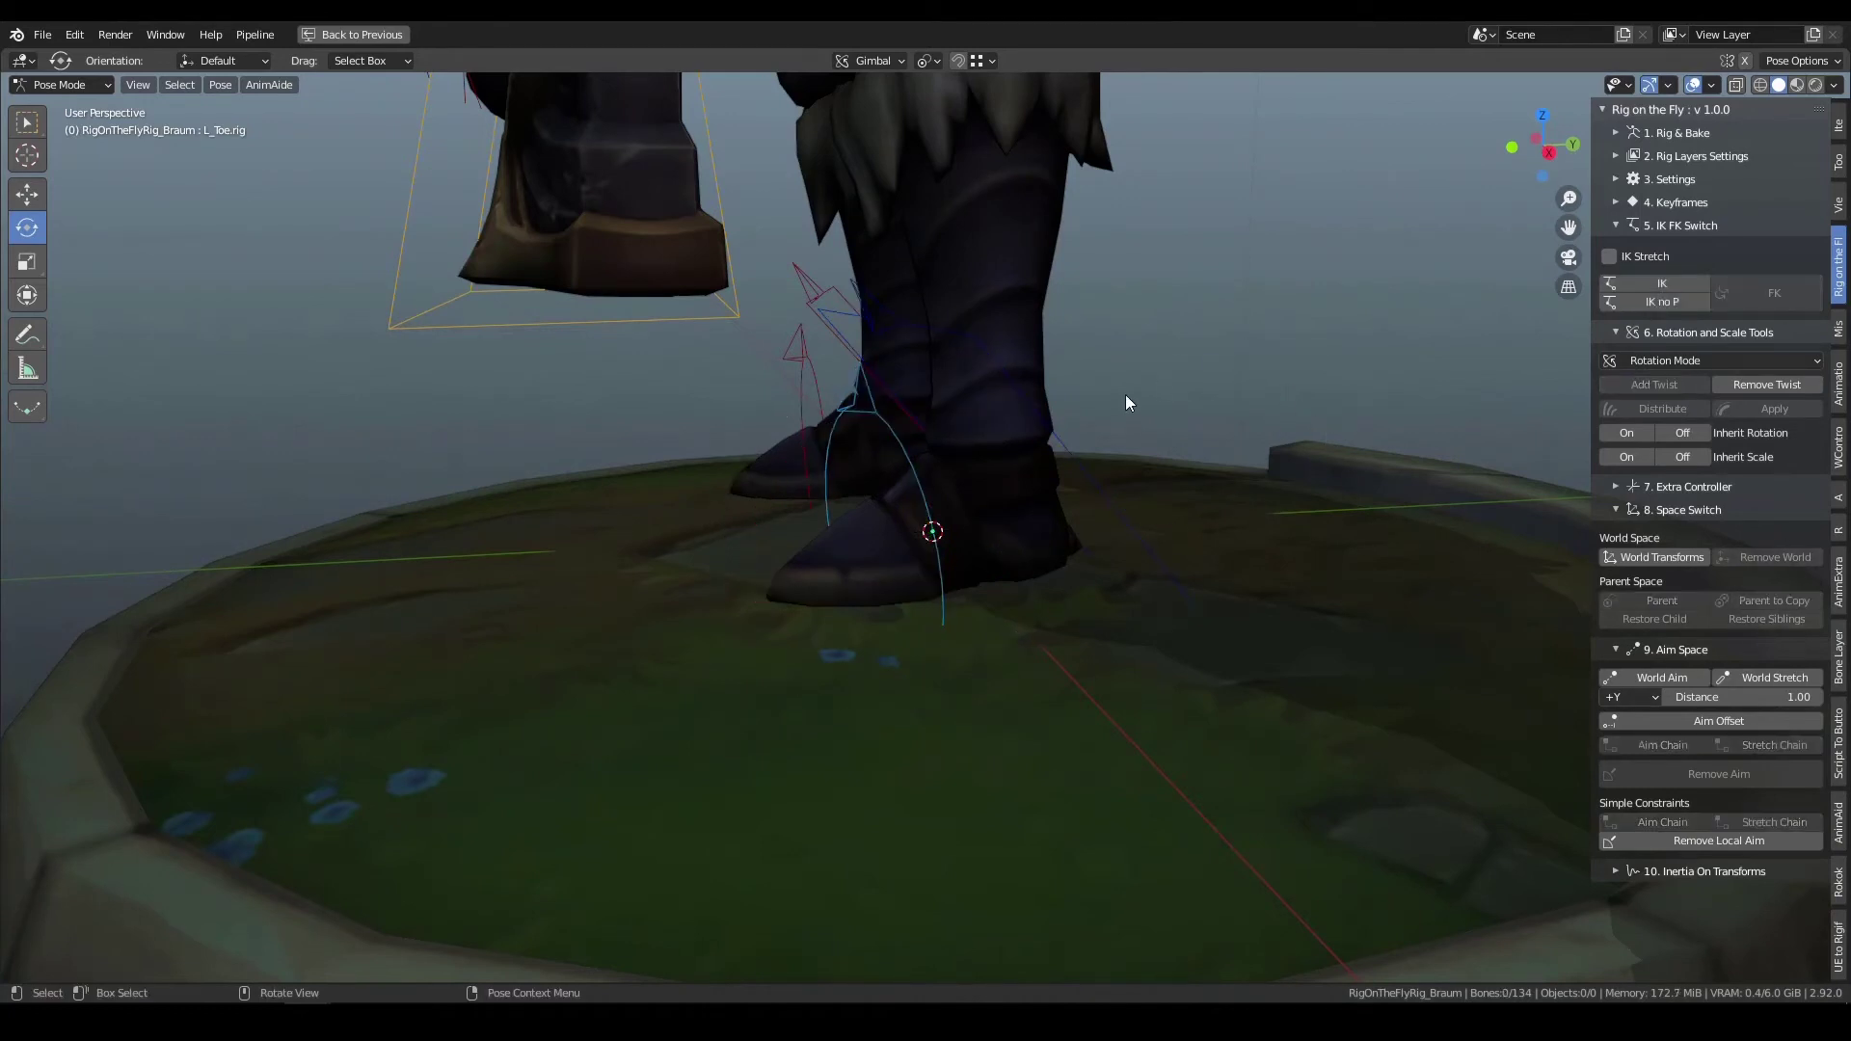
pyautogui.hotkey('ctrl', 'z')
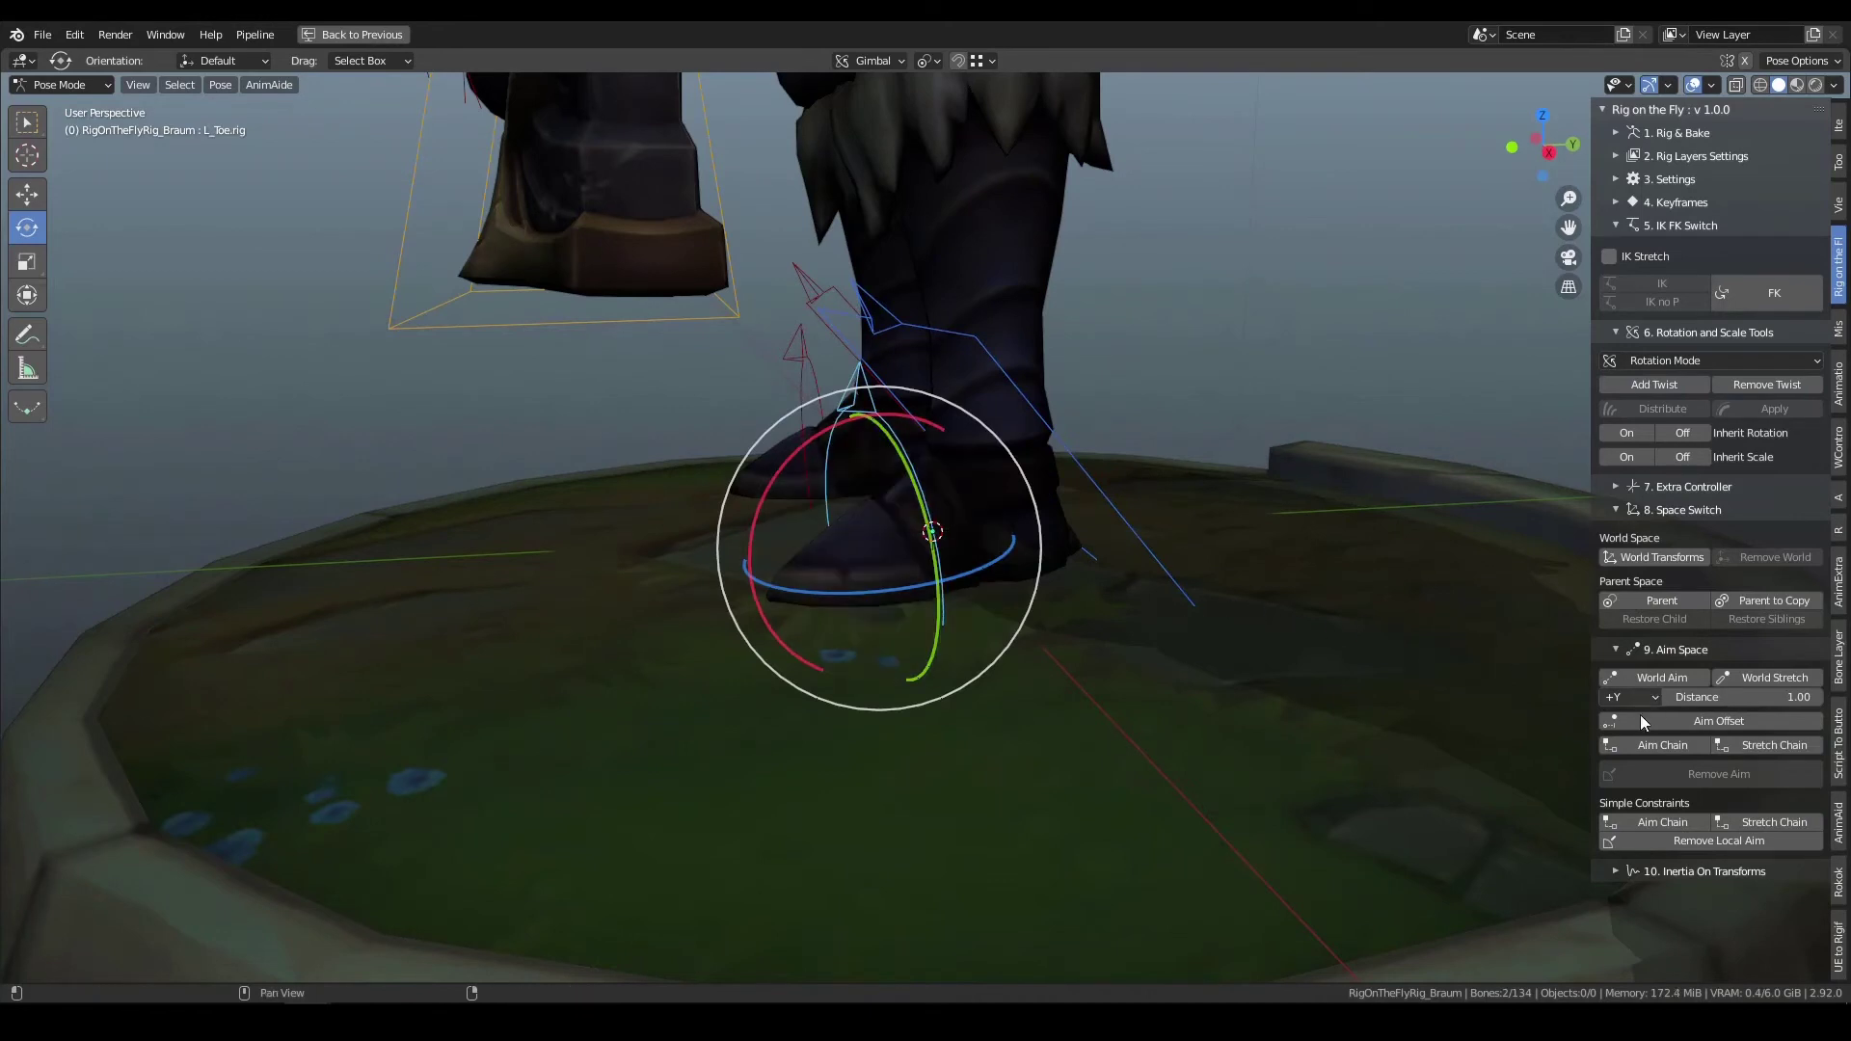
pyautogui.click(1768, 599)
pyautogui.moveTo(954, 467); pyautogui.dragTo(1058, 436, button='middle')
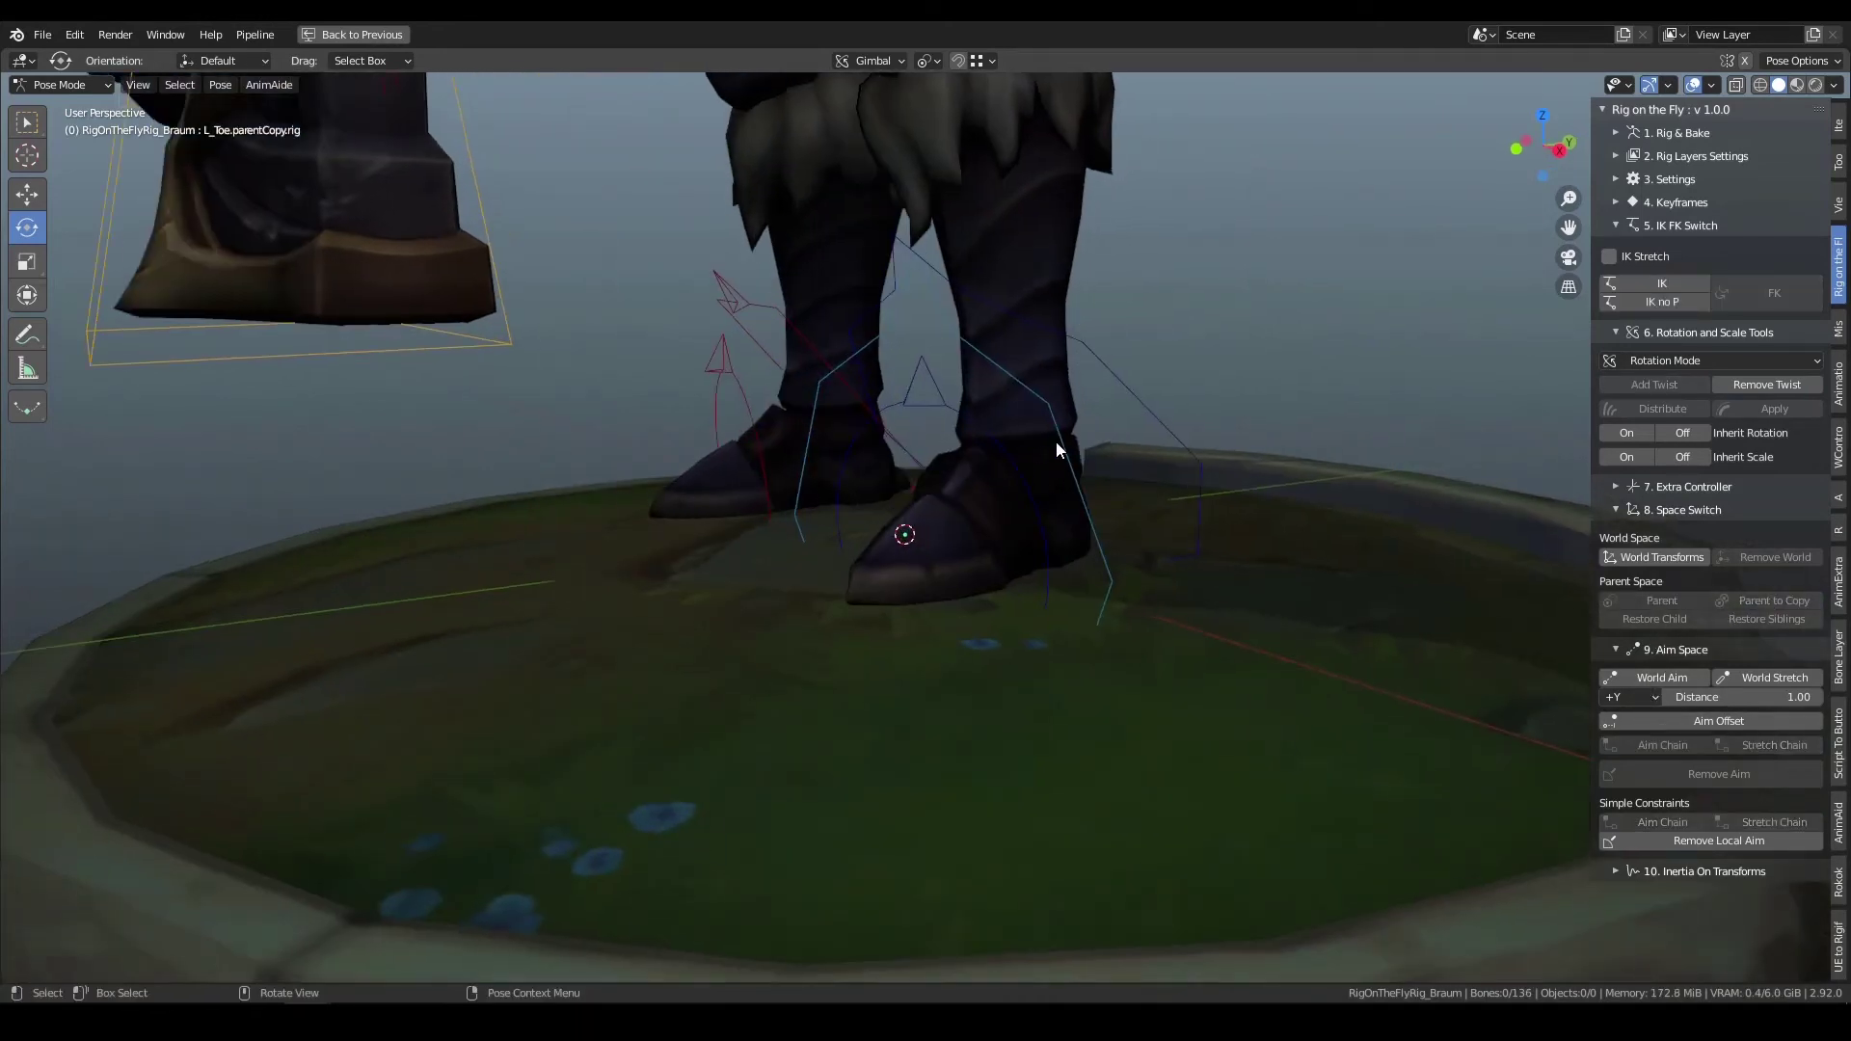
# - Rotate the left toe's parent copy controller by about -36.4° around the gimbal X axis to lift the heel
pyautogui.click(1057, 436)
pyautogui.moveTo(877, 447); pyautogui.dragTo(885, 545)
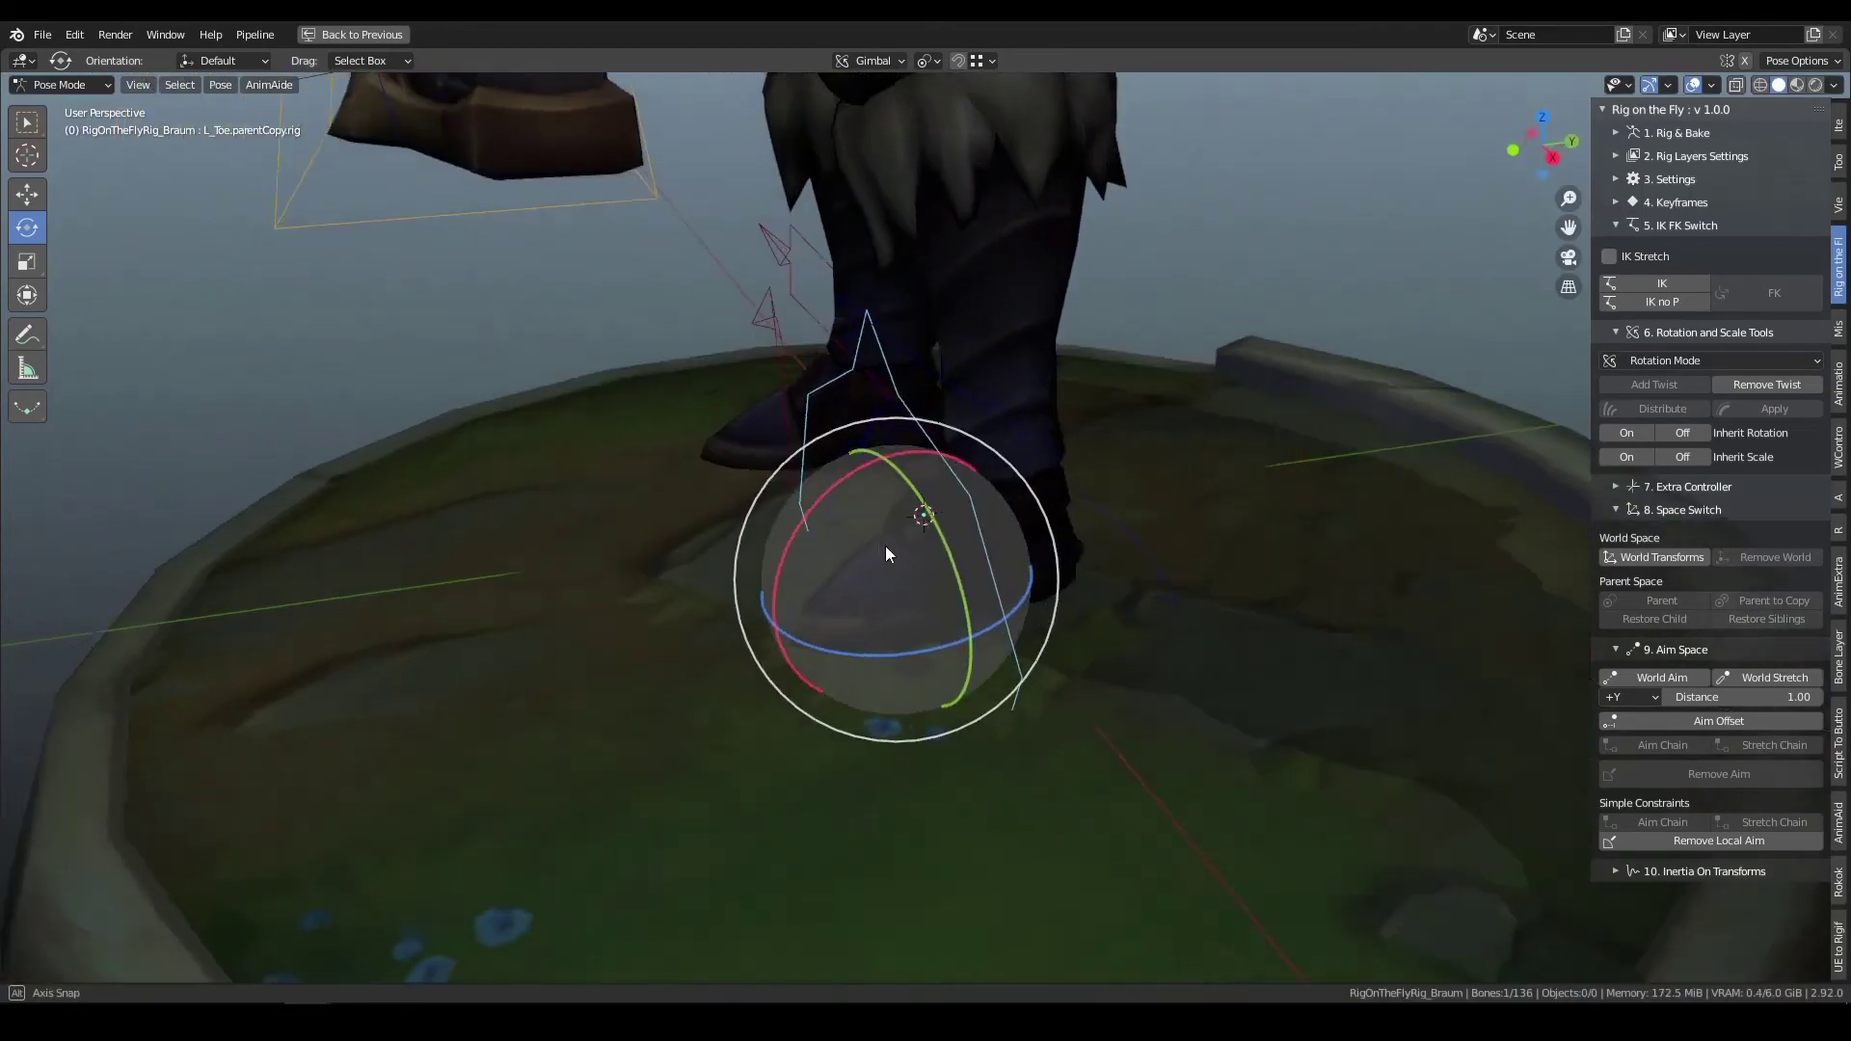
pyautogui.moveTo(885, 546); pyautogui.dragTo(852, 488, button='middle')
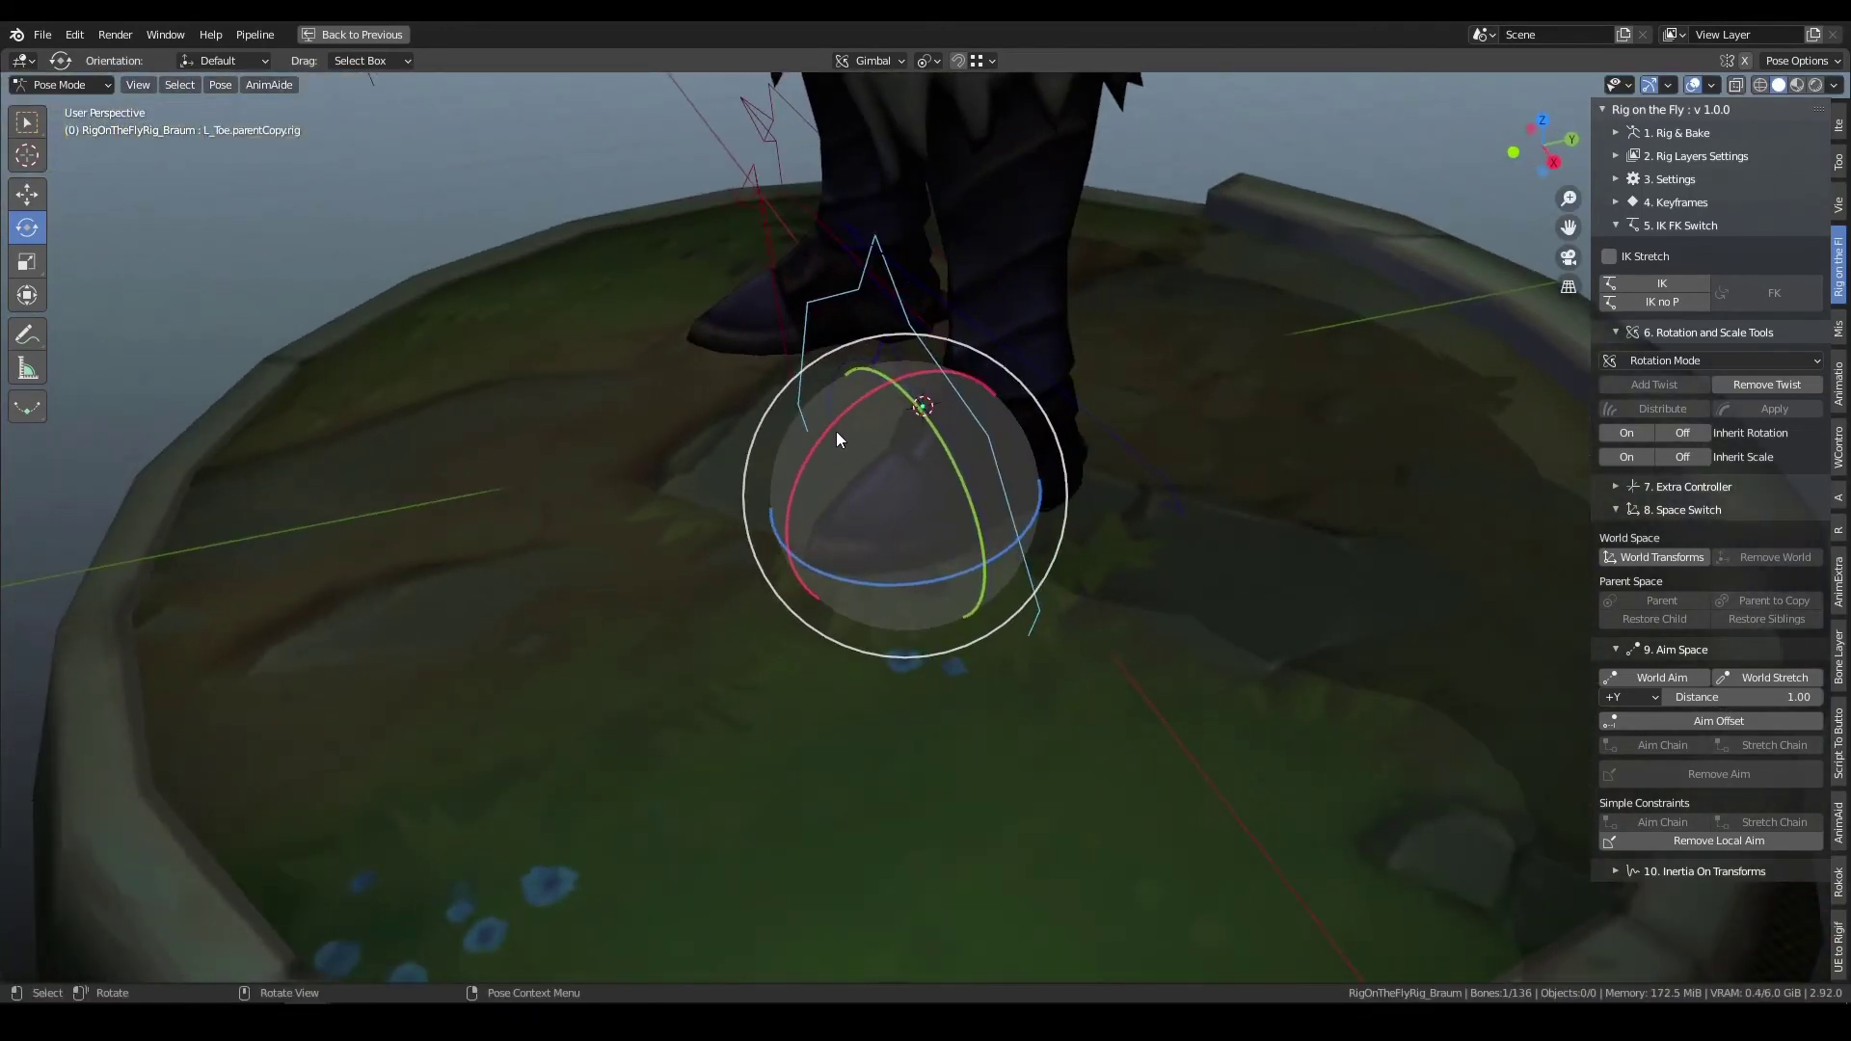
pyautogui.moveTo(836, 431); pyautogui.dragTo(848, 483)
pyautogui.hotkey('ctrl', 'z')
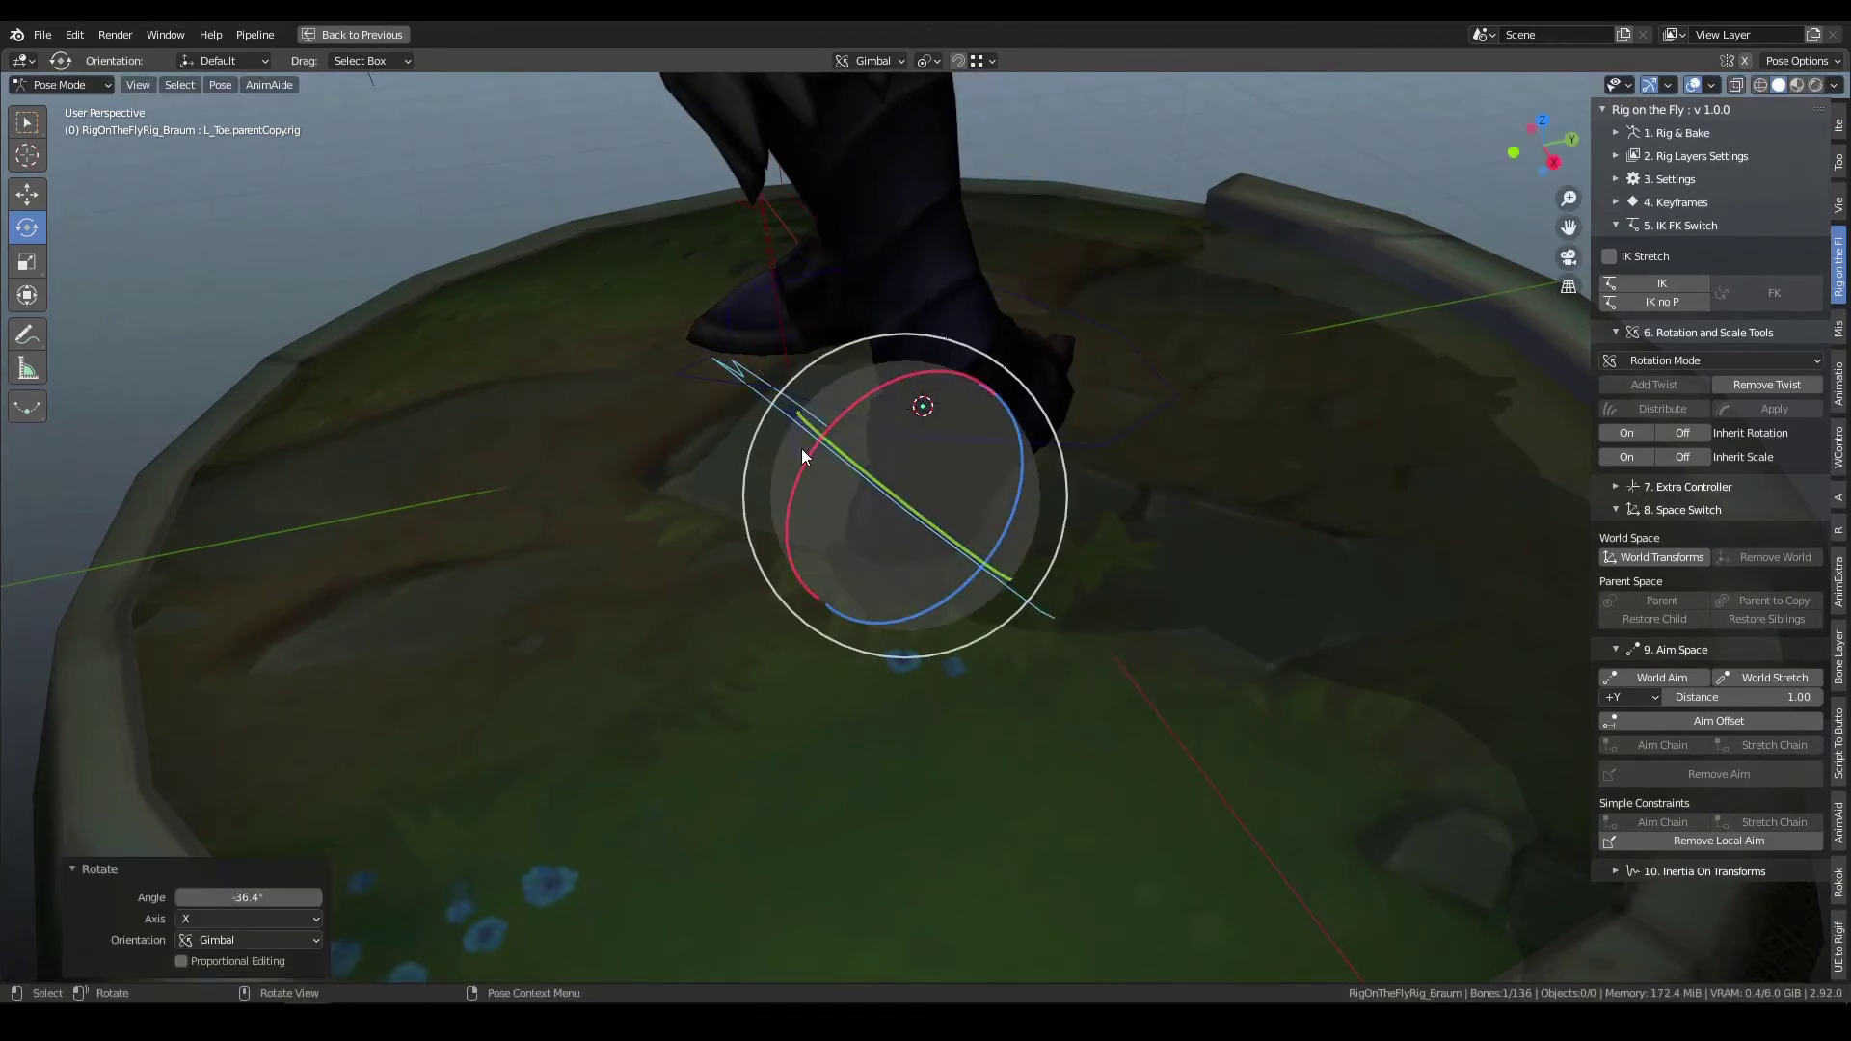
# - Rotate the original left toe controller by about 44.2° around the gimbal X axis
pyautogui.click(801, 448)
pyautogui.moveTo(829, 453); pyautogui.dragTo(877, 488, button='middle')
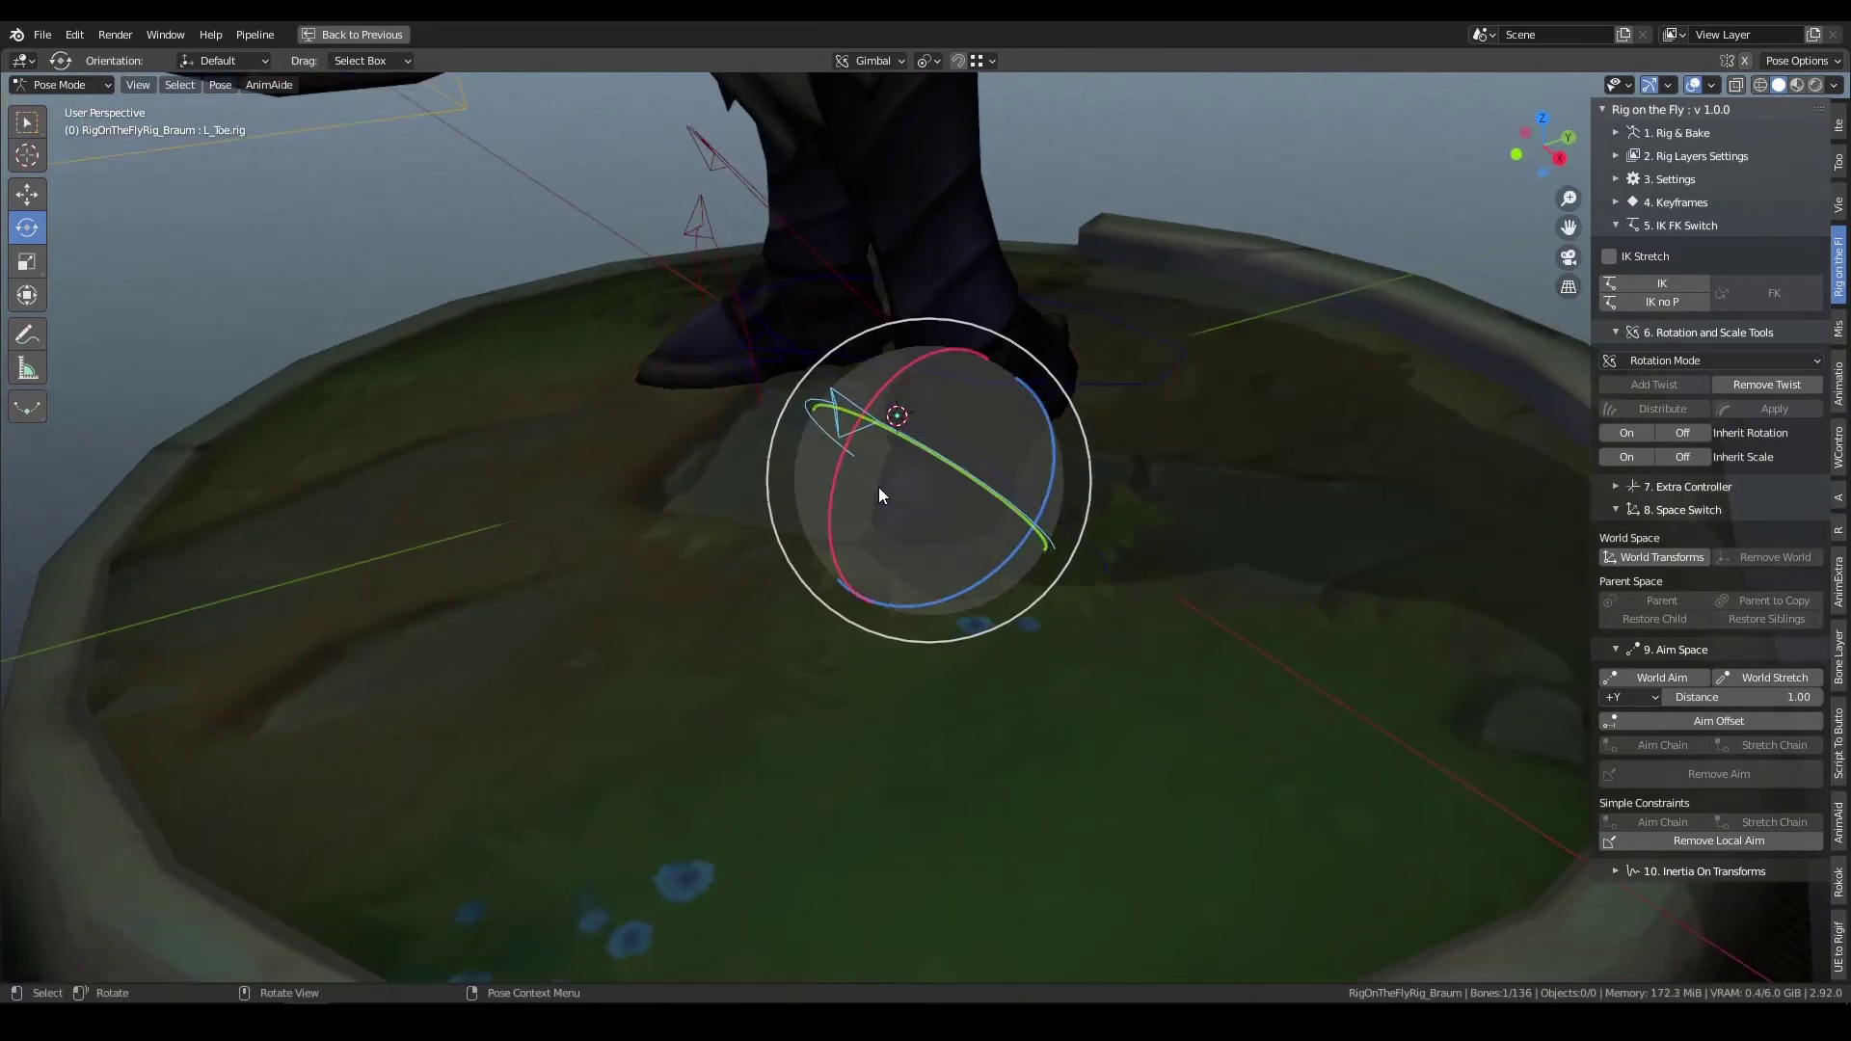
pyautogui.moveTo(829, 516); pyautogui.dragTo(1022, 459)
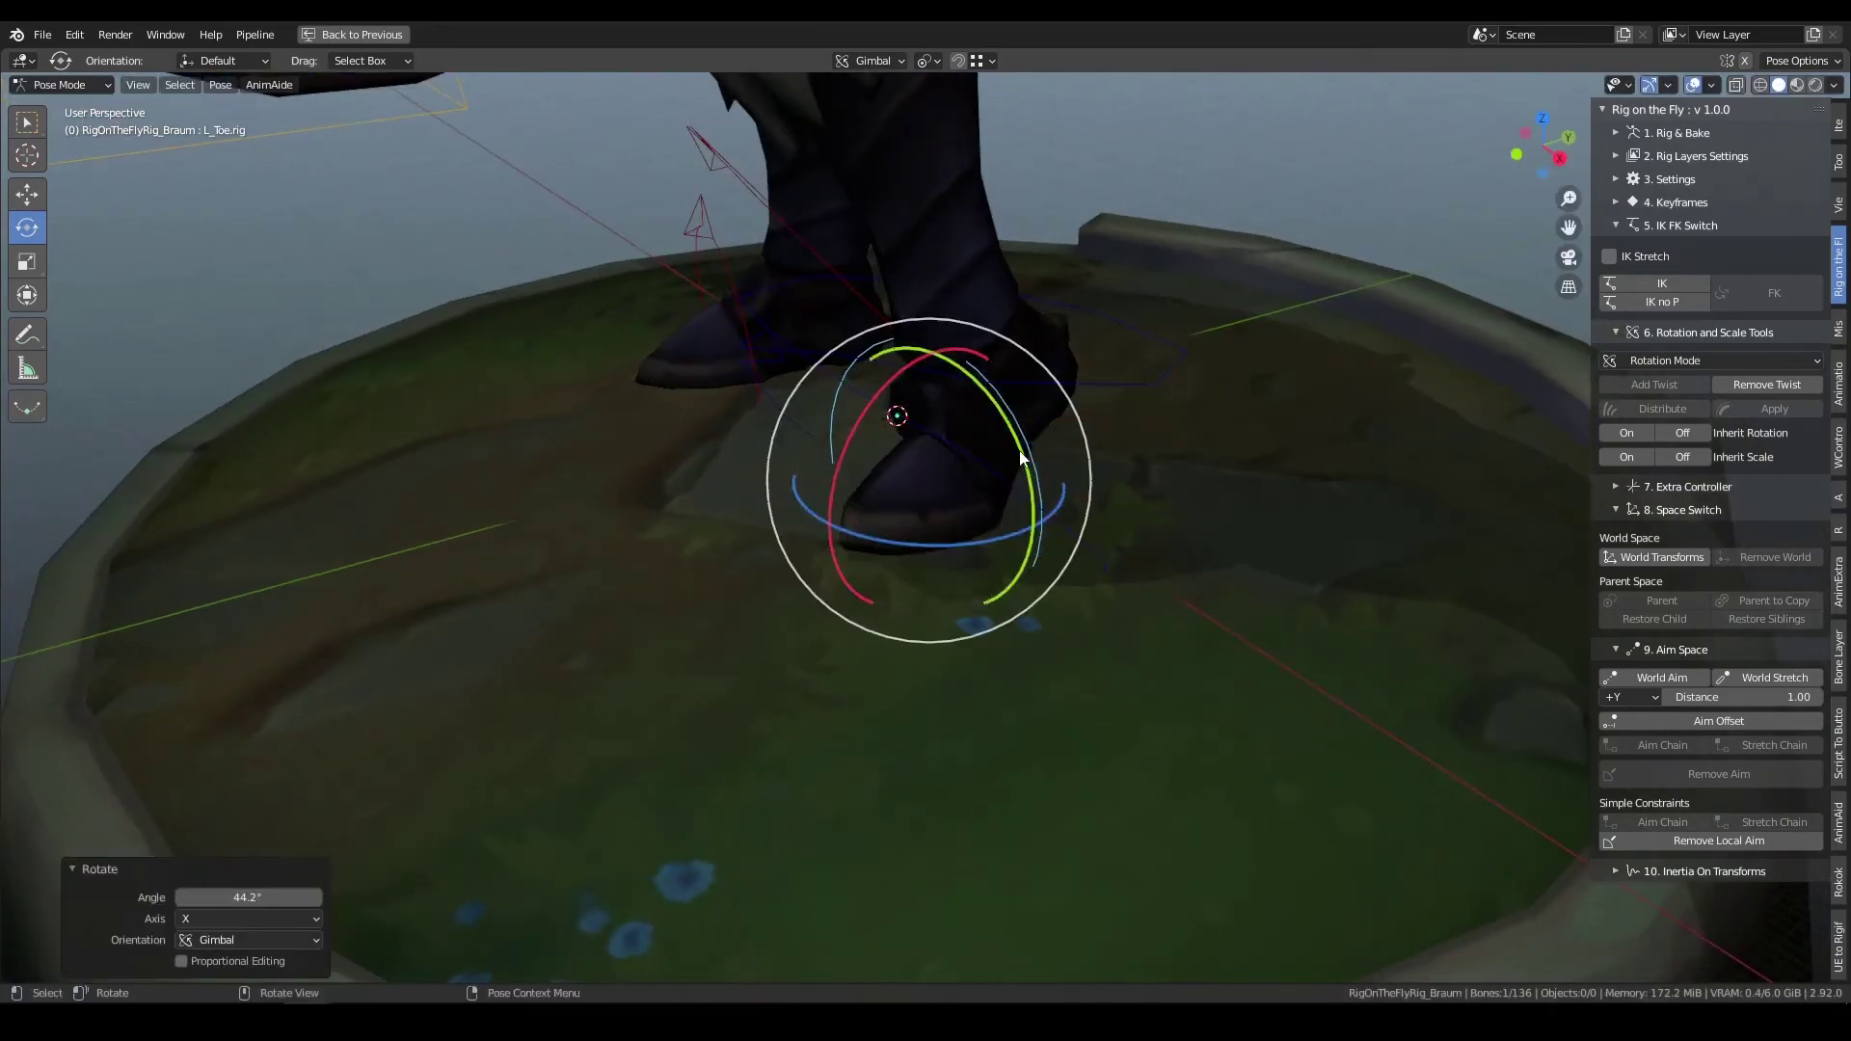
# - Undo the rotations of the left toe controller and its parent copy so the foot is flat again
pyautogui.moveTo(1022, 459); pyautogui.dragTo(1062, 408, button='middle')
pyautogui.hotkey('ctrl', 'z')
pyautogui.hotkey('ctrl', 'z')
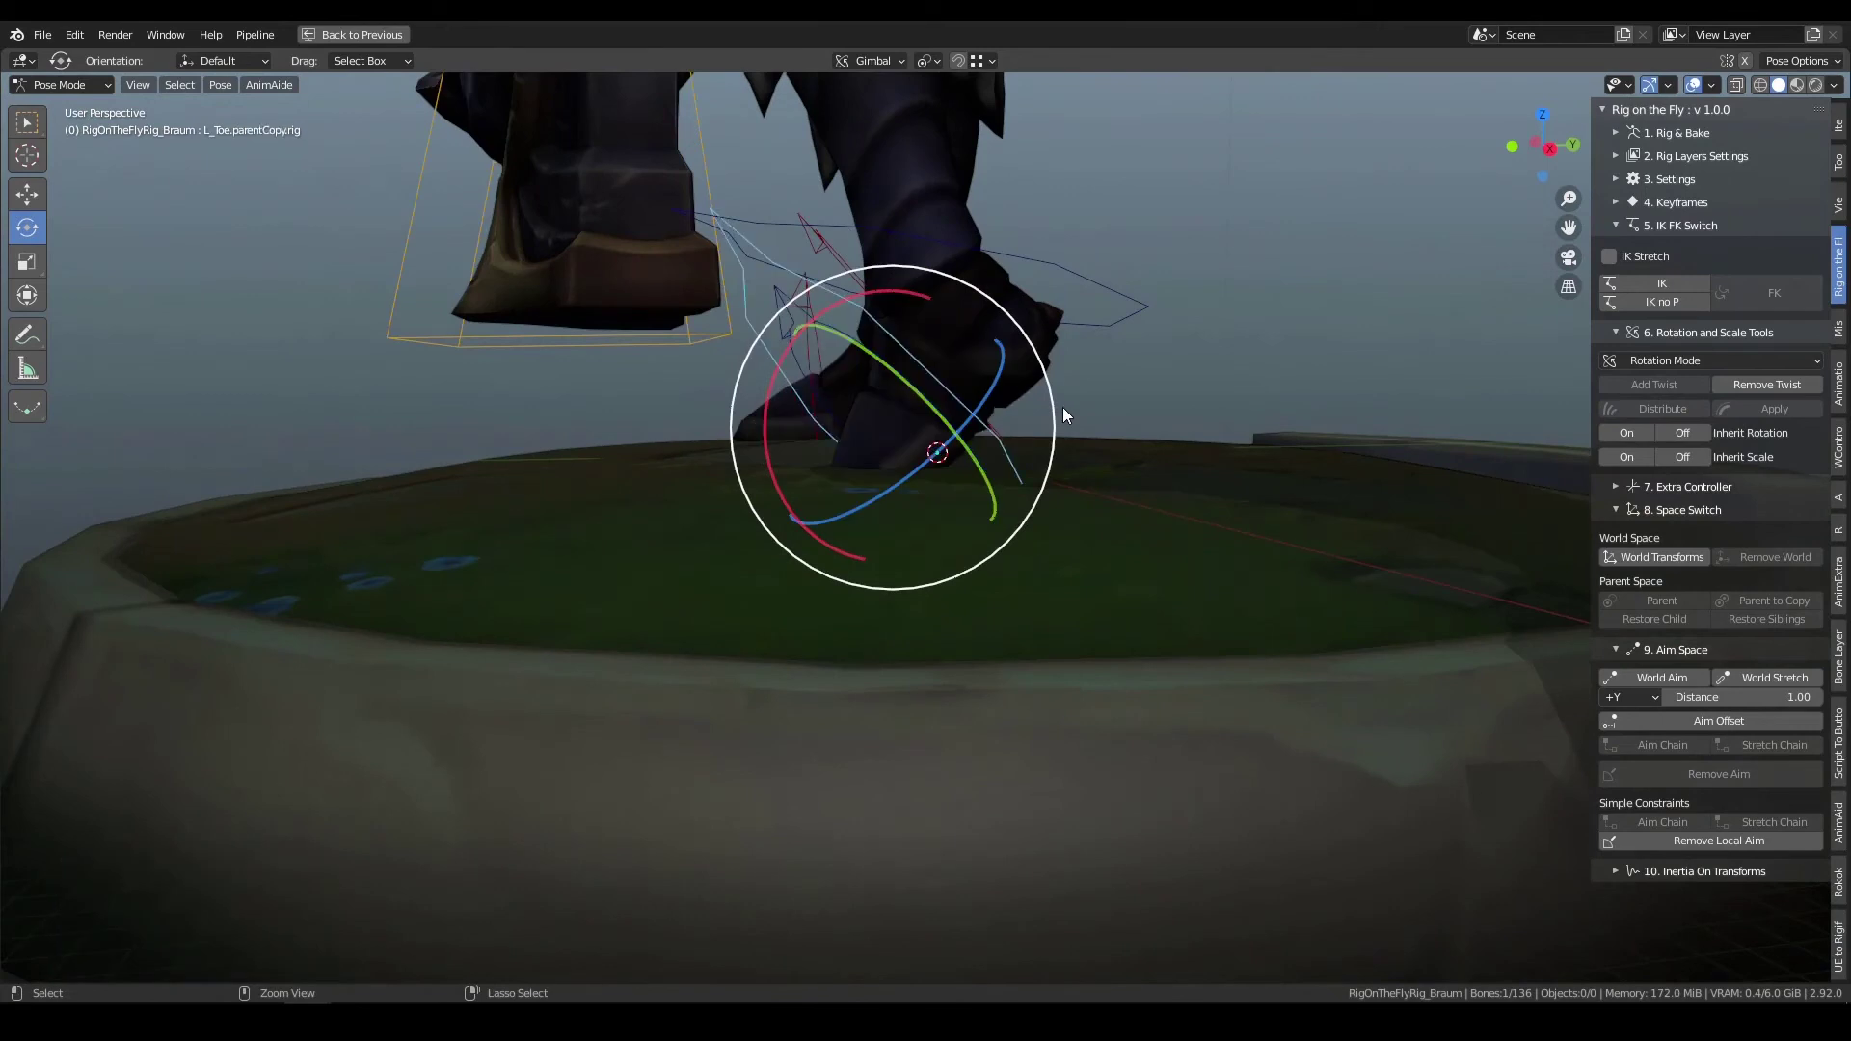
pyautogui.hotkey('ctrl', 'z')
pyautogui.moveTo(1161, 318); pyautogui.dragTo(1143, 358, button='middle')
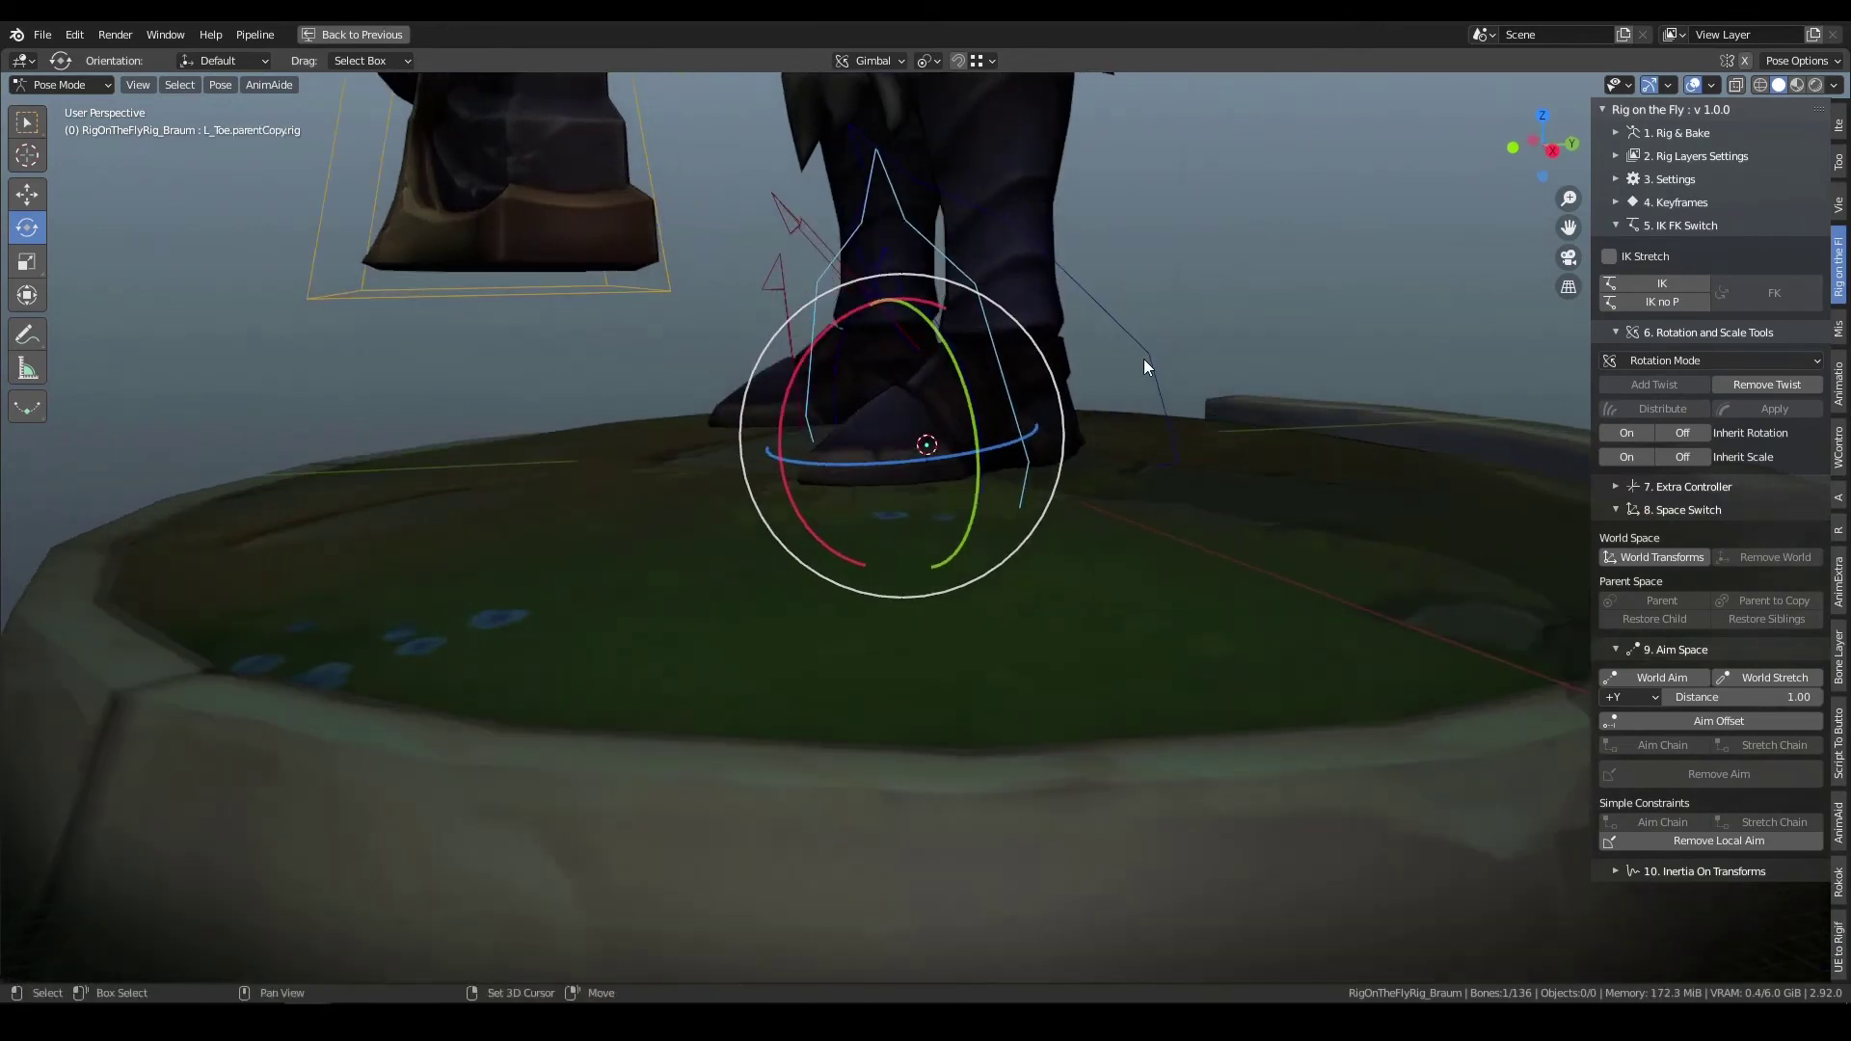
# - Return the left foot IK controller to its original parent space using Restore Child
pyautogui.keyDown('shift'); pyautogui.click(1143, 360); pyautogui.keyUp('shift')
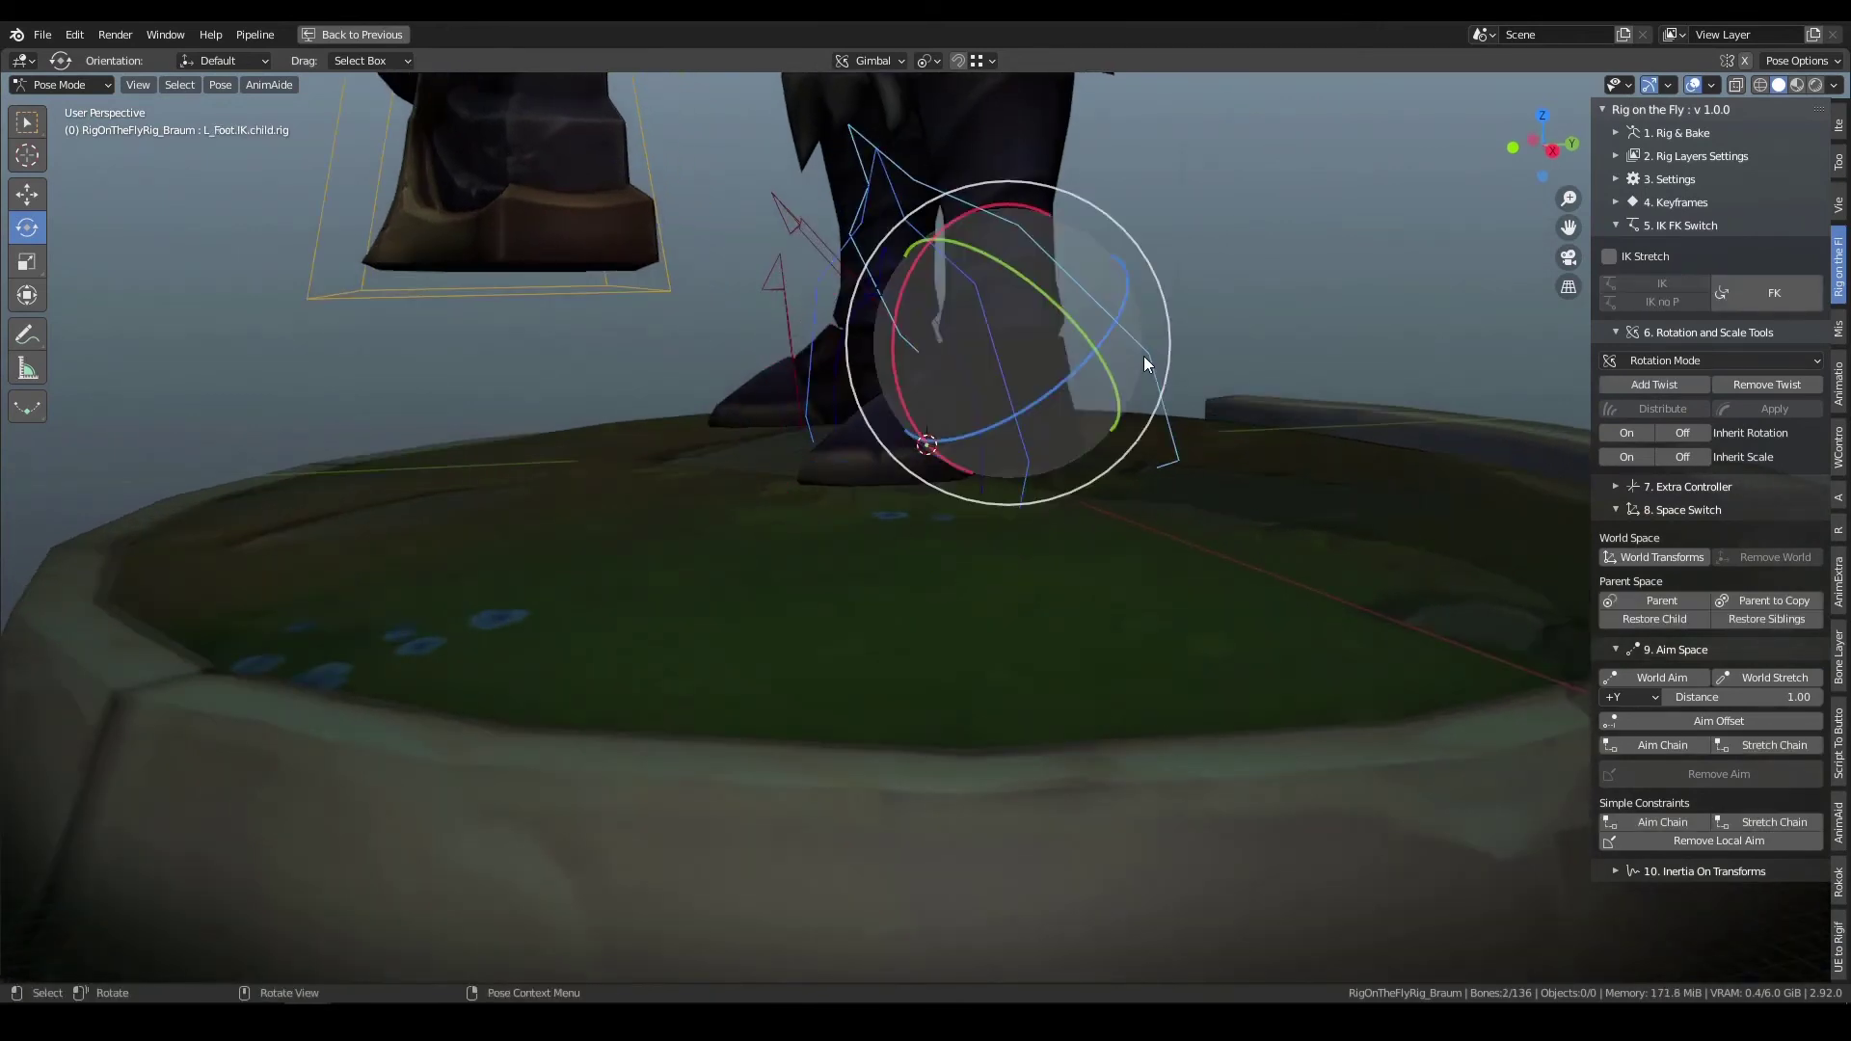
pyautogui.click(1679, 623)
pyautogui.click(1211, 285)
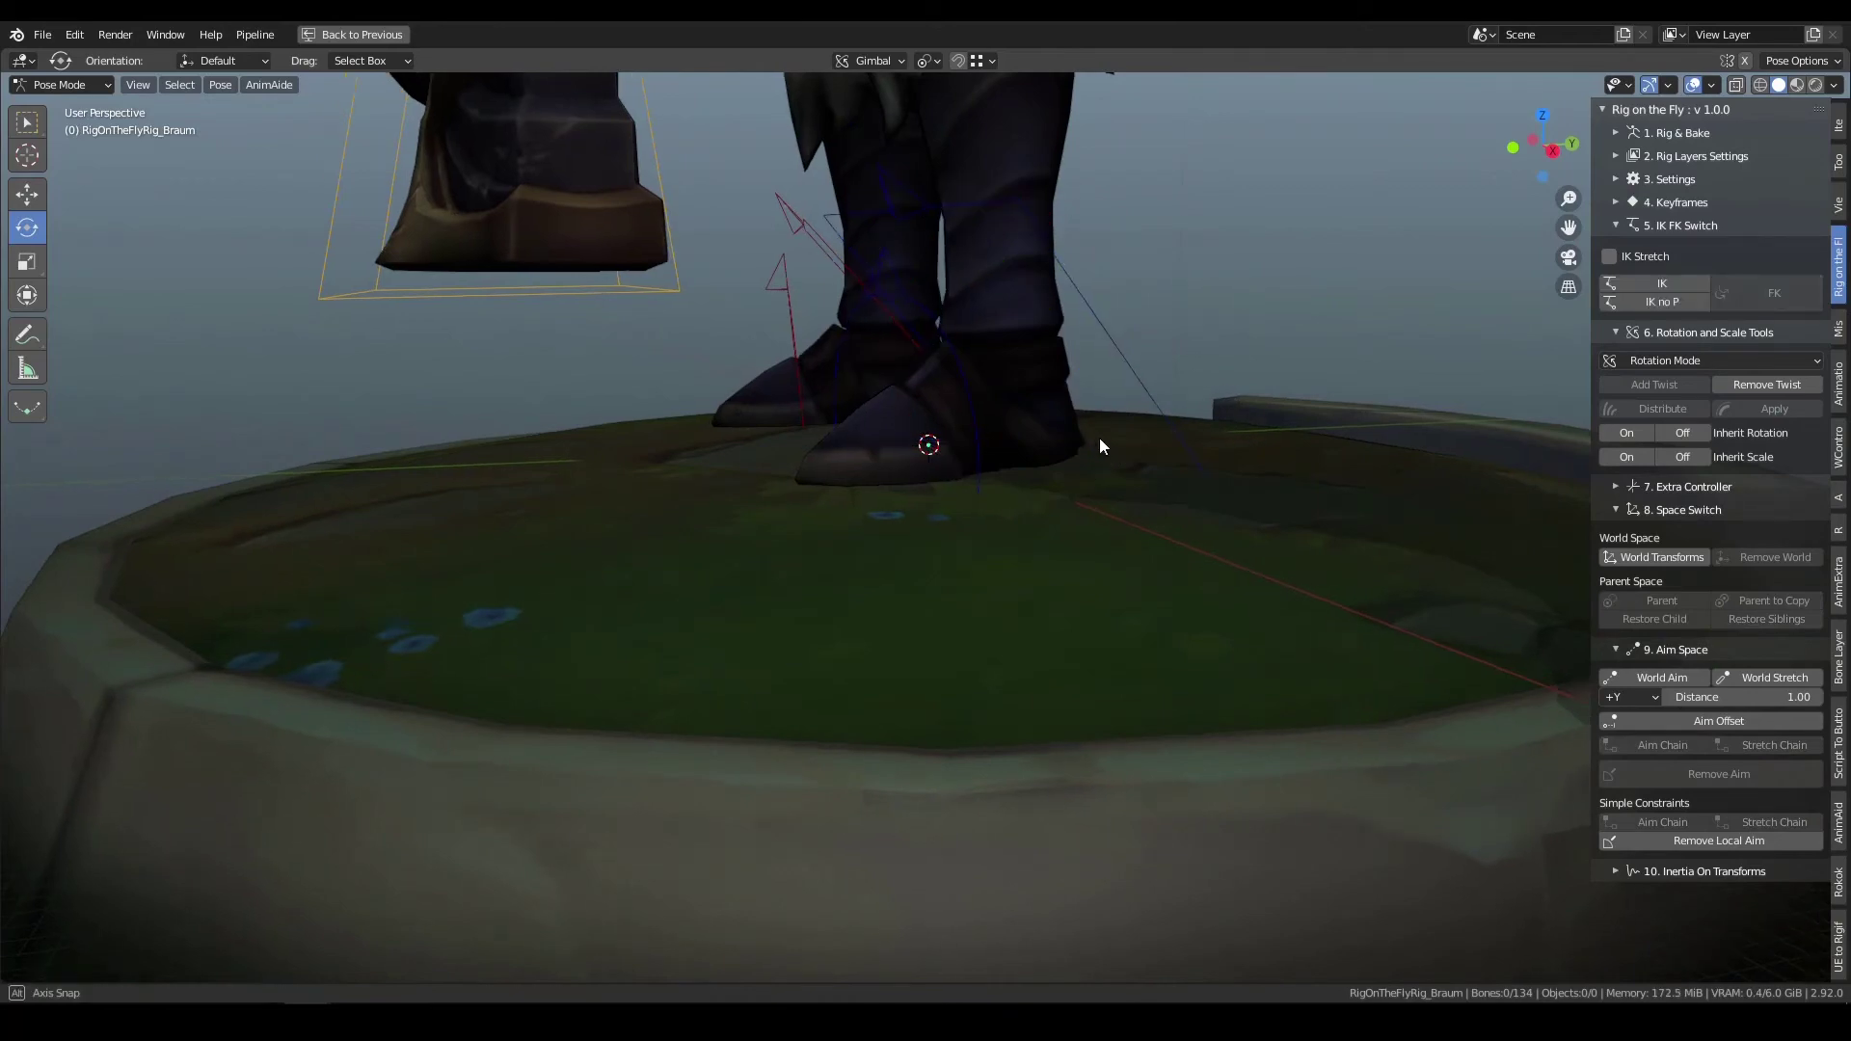
pyautogui.moveTo(1099, 437); pyautogui.dragTo(1041, 472, button='middle')
pyautogui.keyDown('shift'); pyautogui.moveTo(1082, 538); pyautogui.dragTo(1130, 599, button='middle'); pyautogui.keyUp('shift')
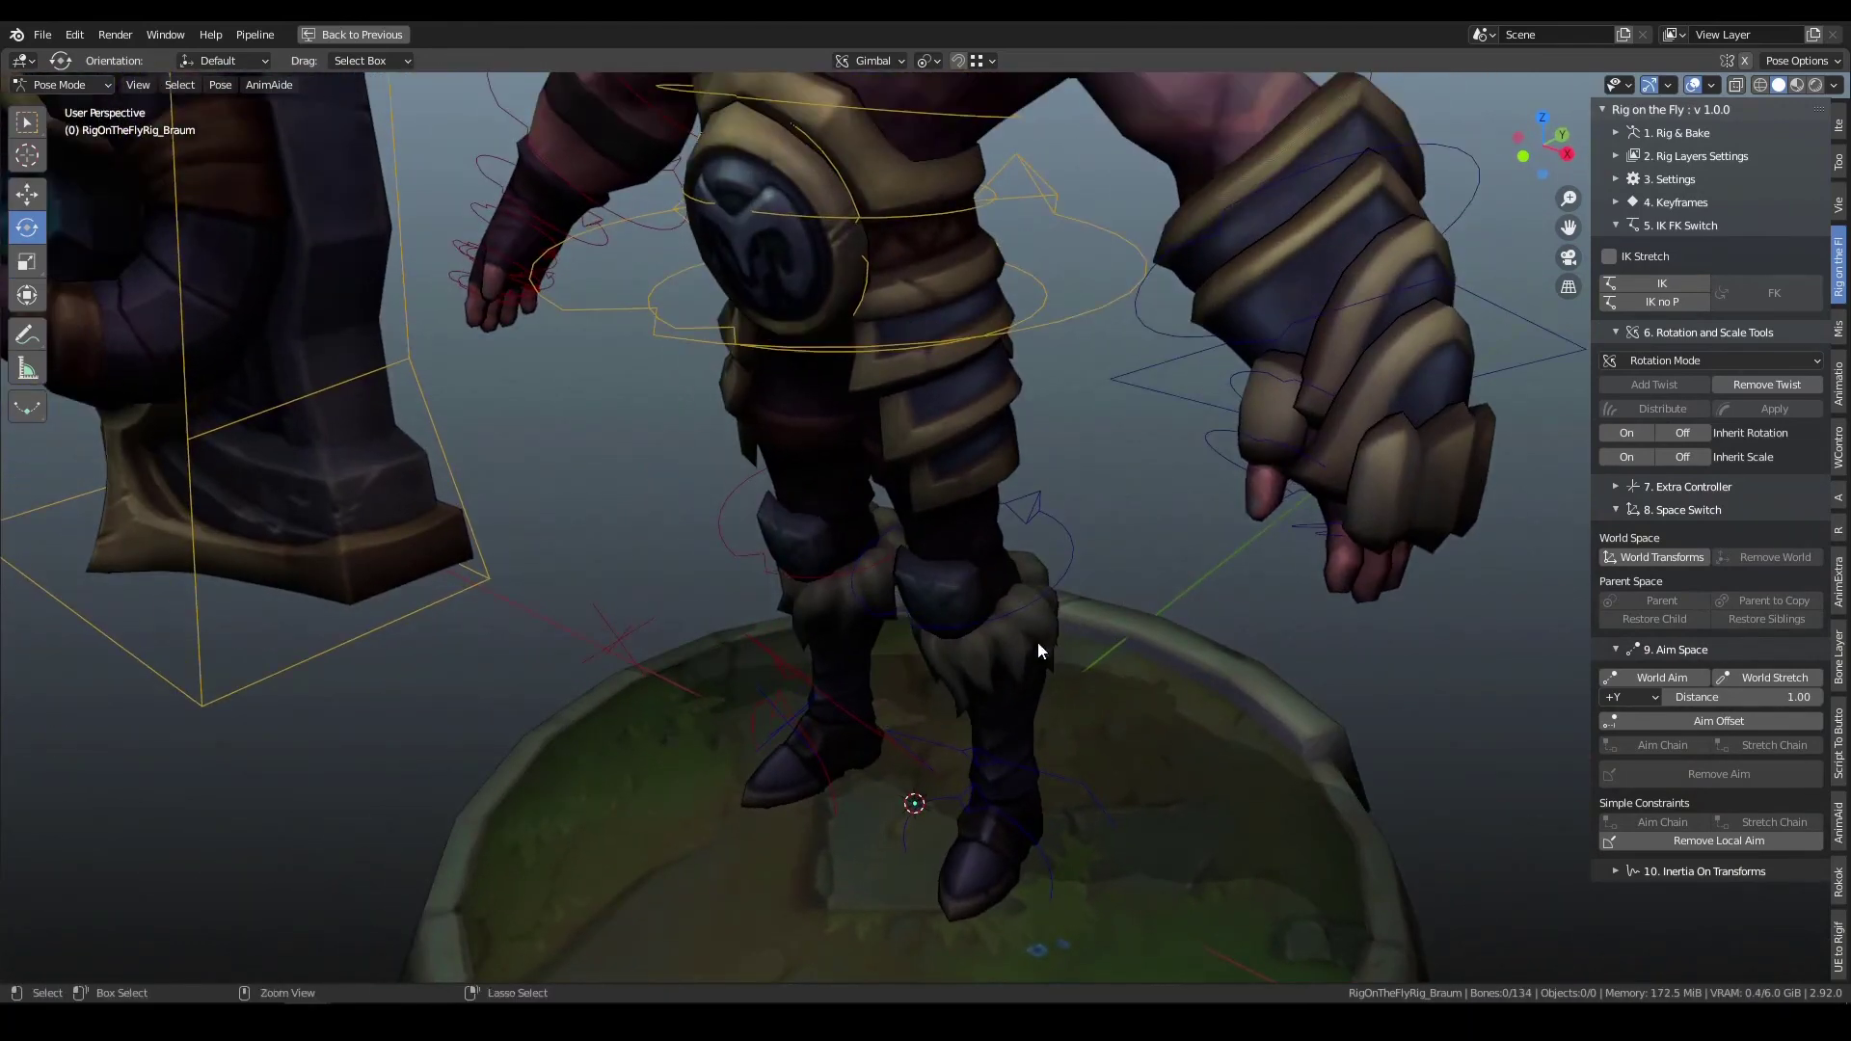
pyautogui.keyDown('ctrl'); pyautogui.moveTo(1037, 640); pyautogui.dragTo(987, 761, button='middle'); pyautogui.keyUp('ctrl')
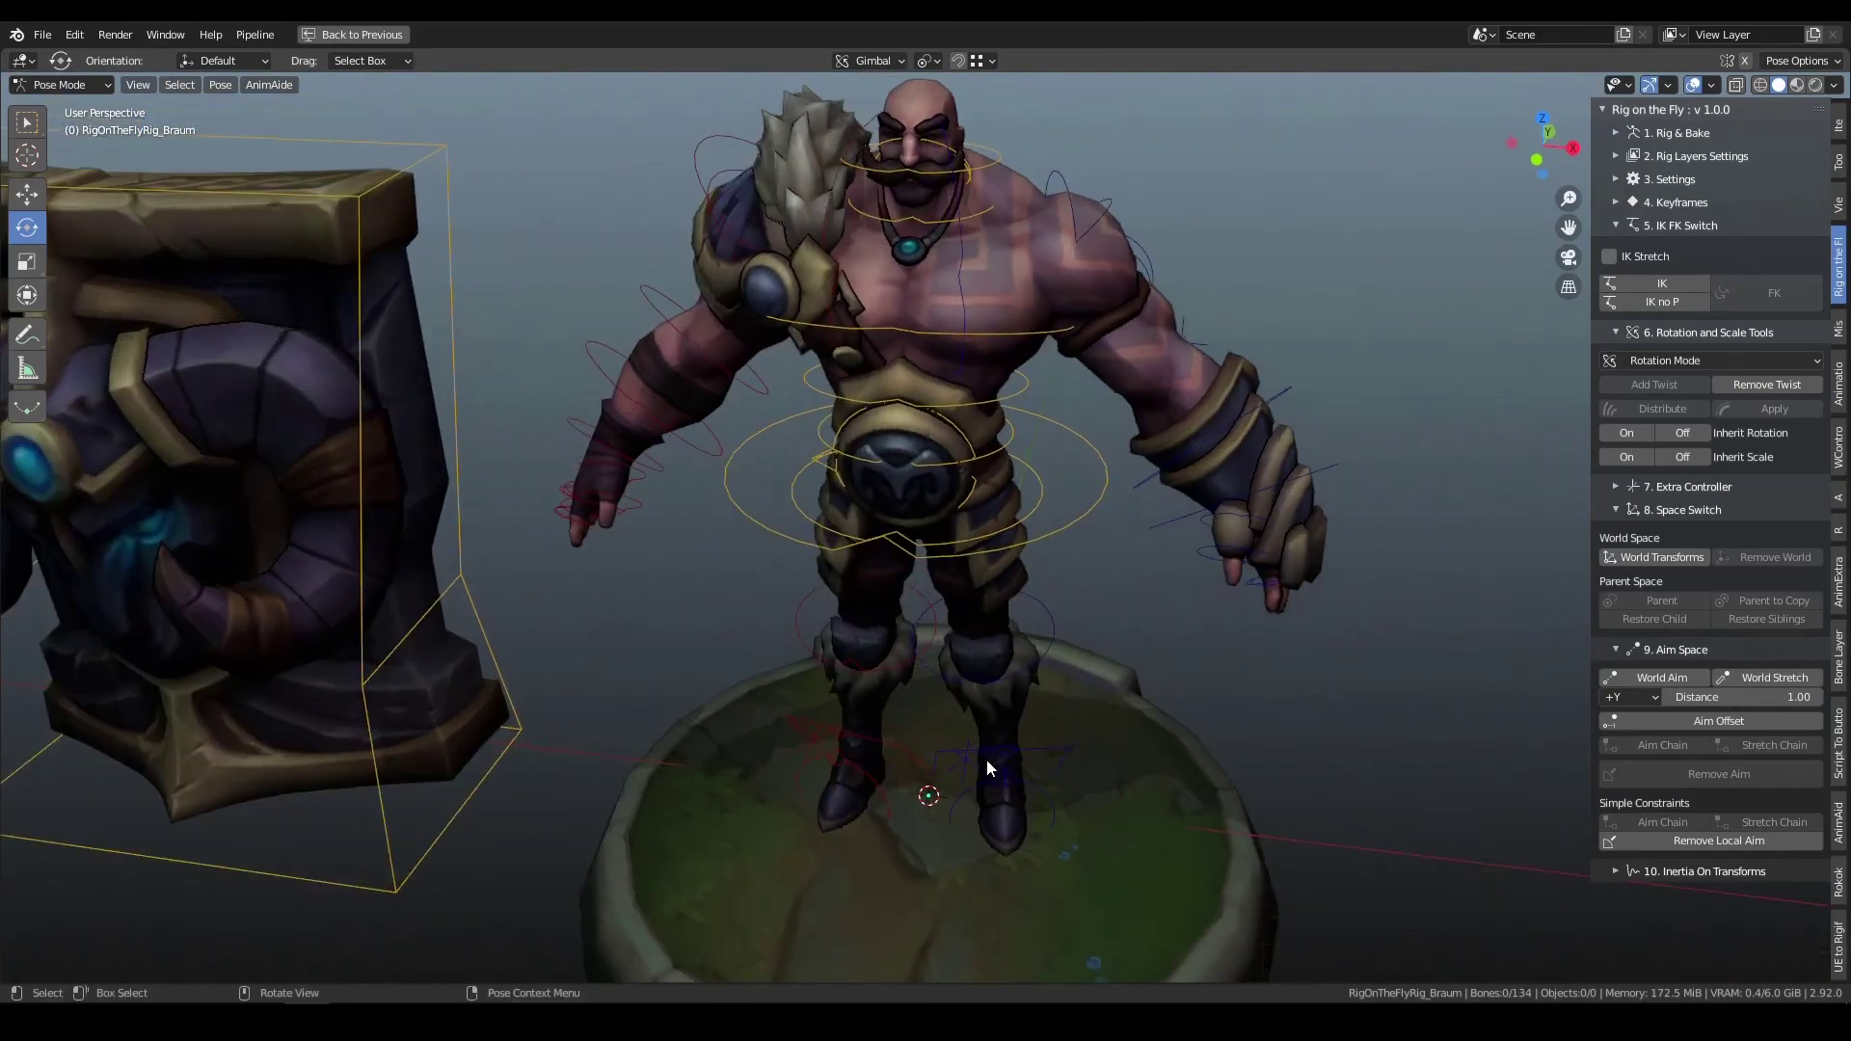
pyautogui.moveTo(1102, 525); pyautogui.dragTo(987, 258, button='middle')
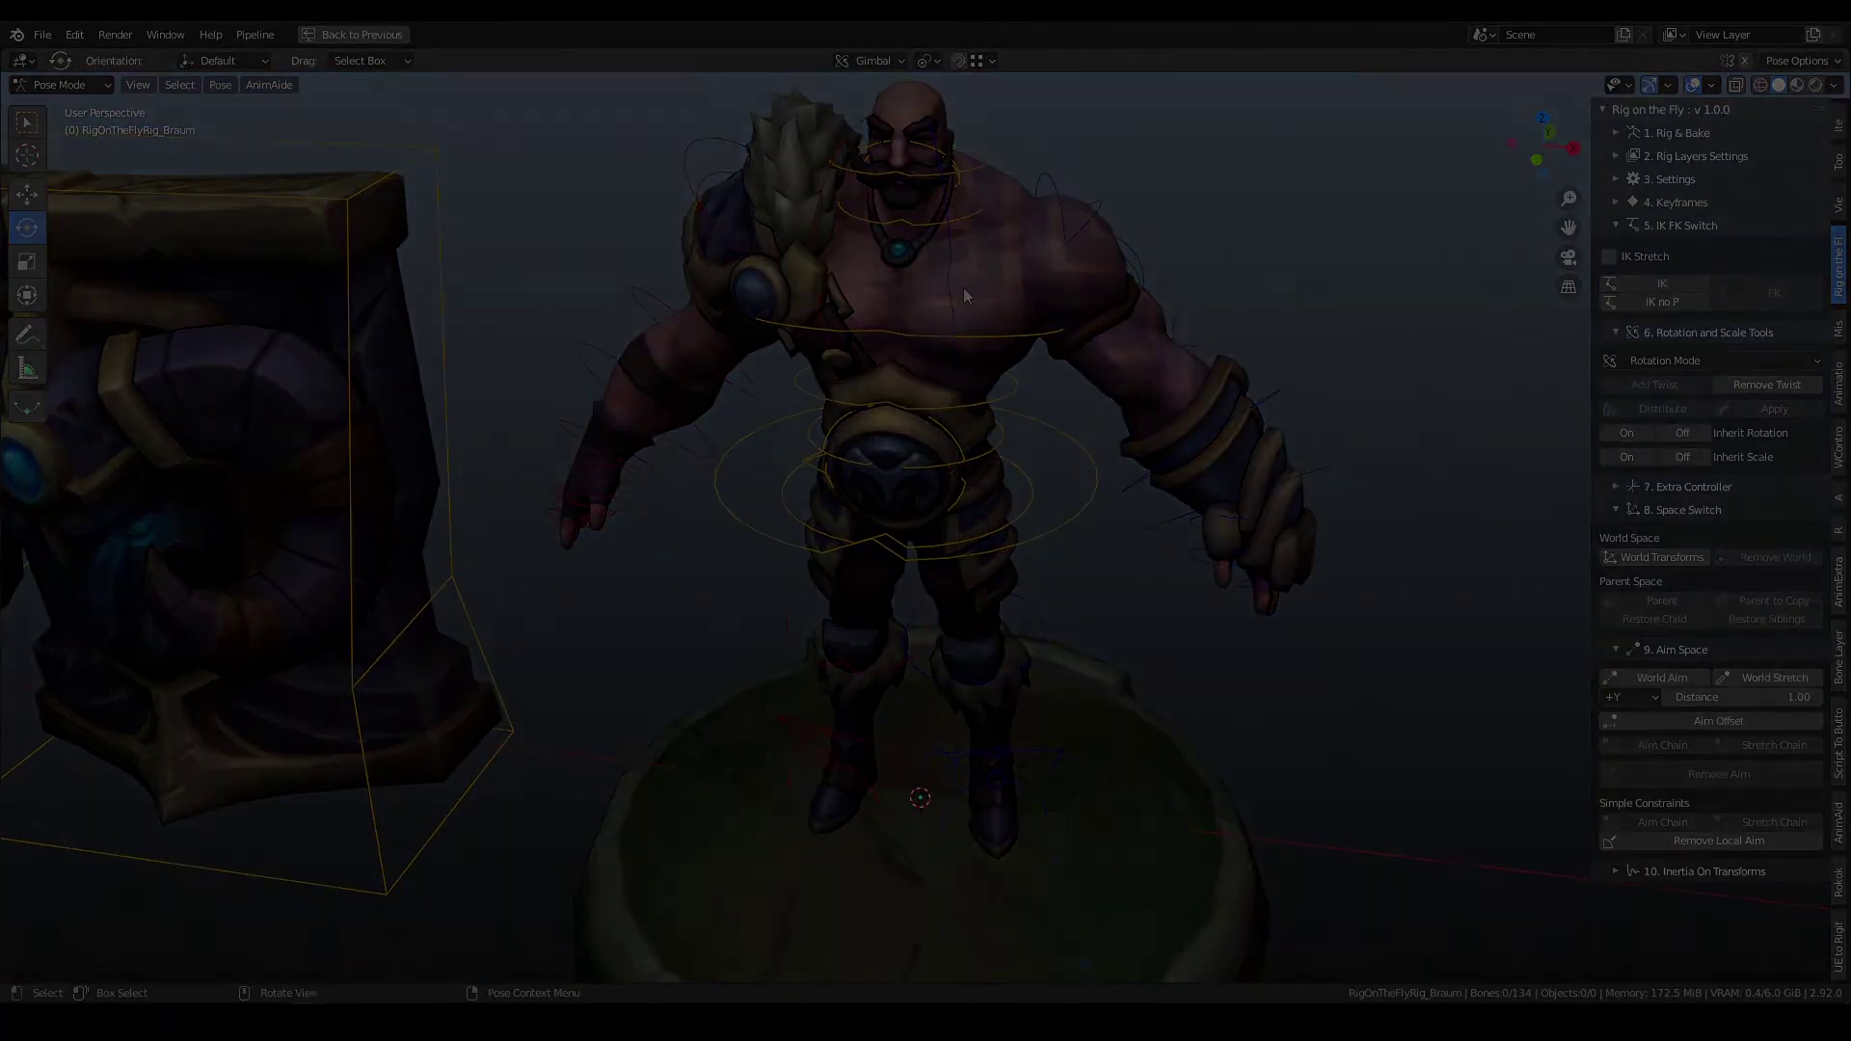
pyautogui.moveTo(962, 346); pyautogui.dragTo(981, 349, button='middle')
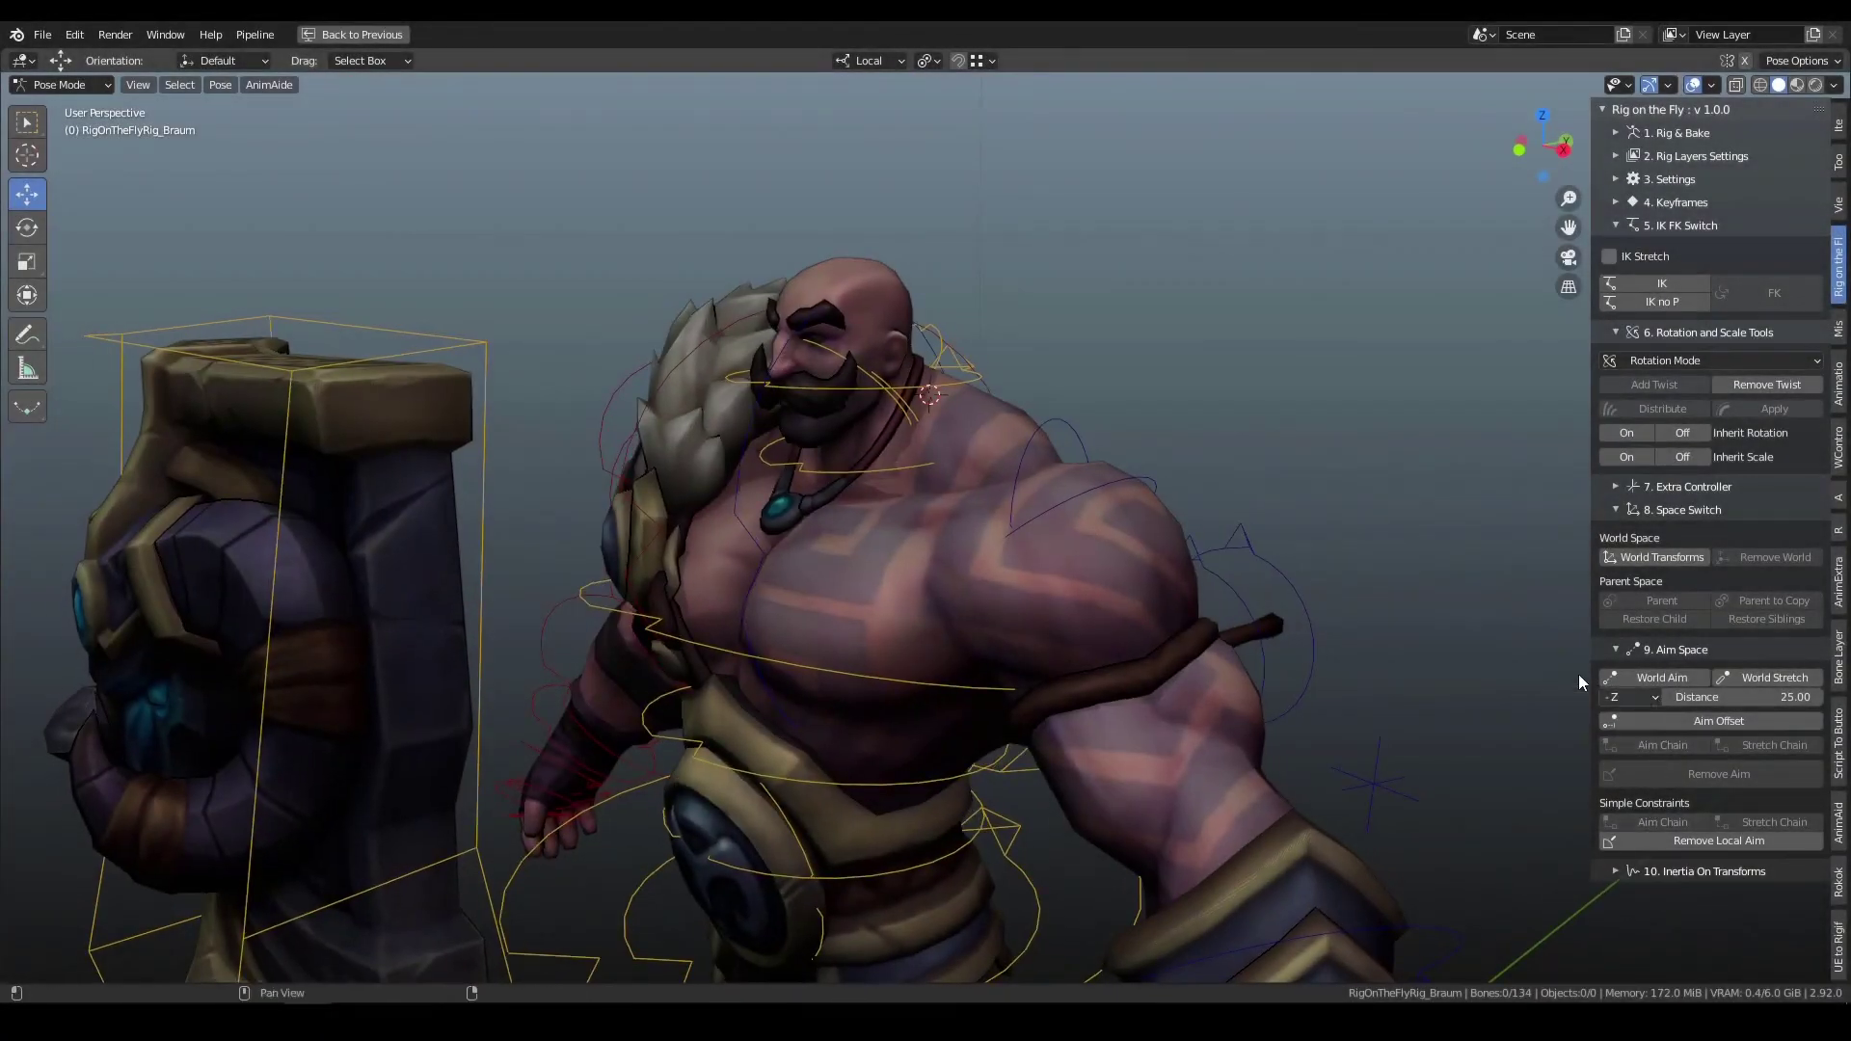
# - Try rotating the head controller directly and undo the rotation
pyautogui.moveTo(1199, 432)
pyautogui.mouseDown(button='middle')
pyautogui.moveTo(1182, 427)
pyautogui.moveTo(1198, 430)
pyautogui.mouseUp(button='middle')
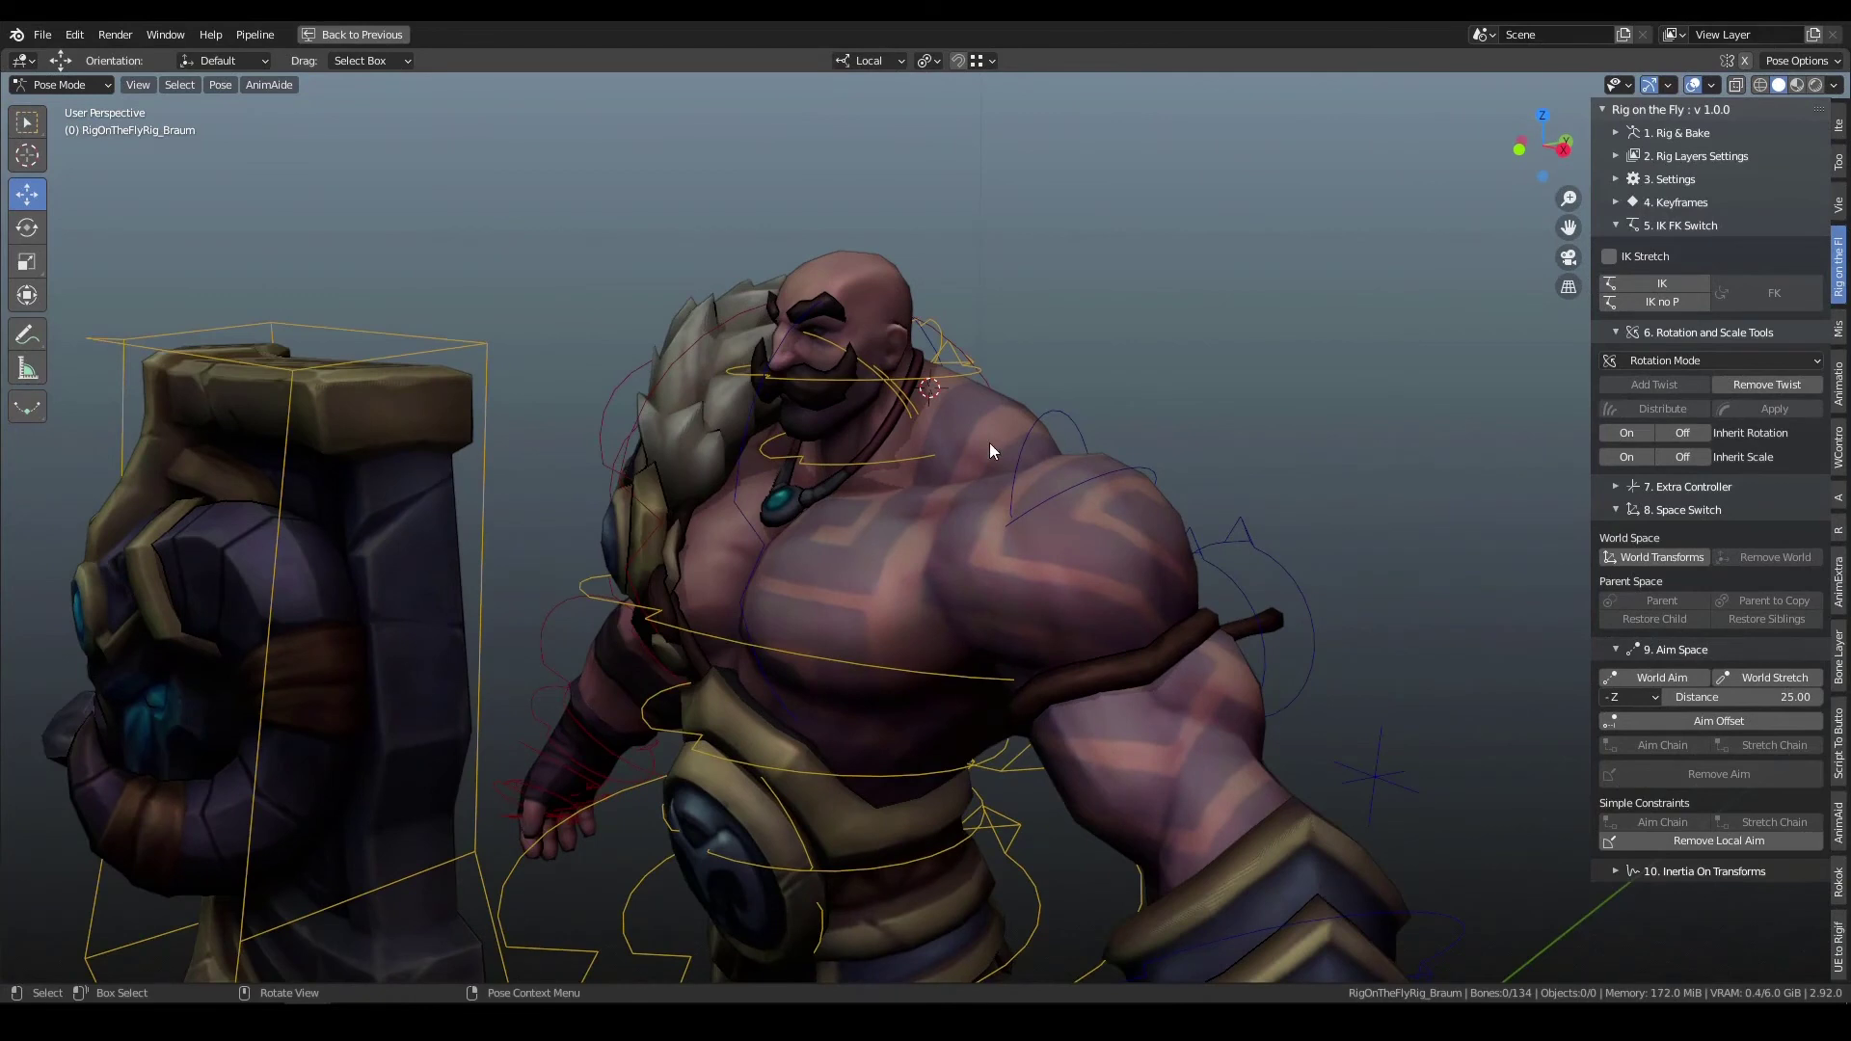
pyautogui.click(814, 378)
pyautogui.moveTo(812, 401); pyautogui.dragTo(762, 380, button='middle')
pyautogui.press('r')
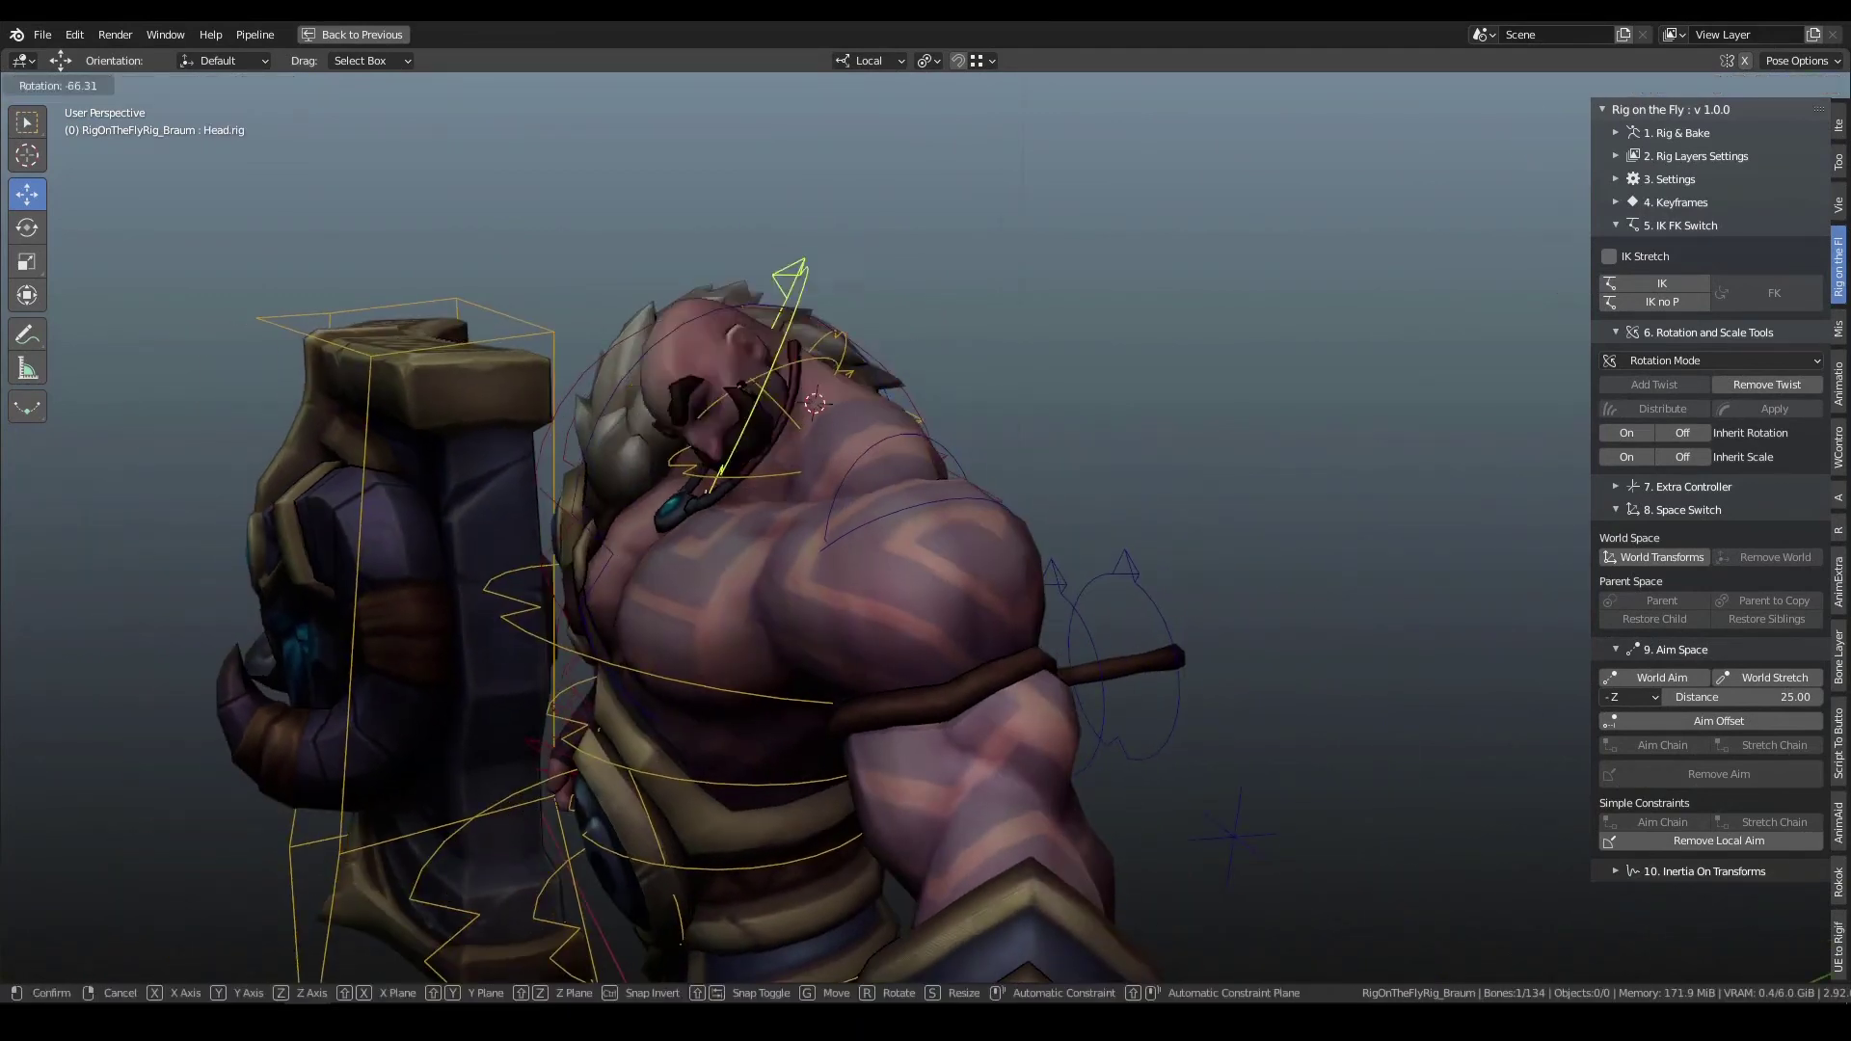
pyautogui.click(808, 347)
pyautogui.hotkey('ctrl', 'z')
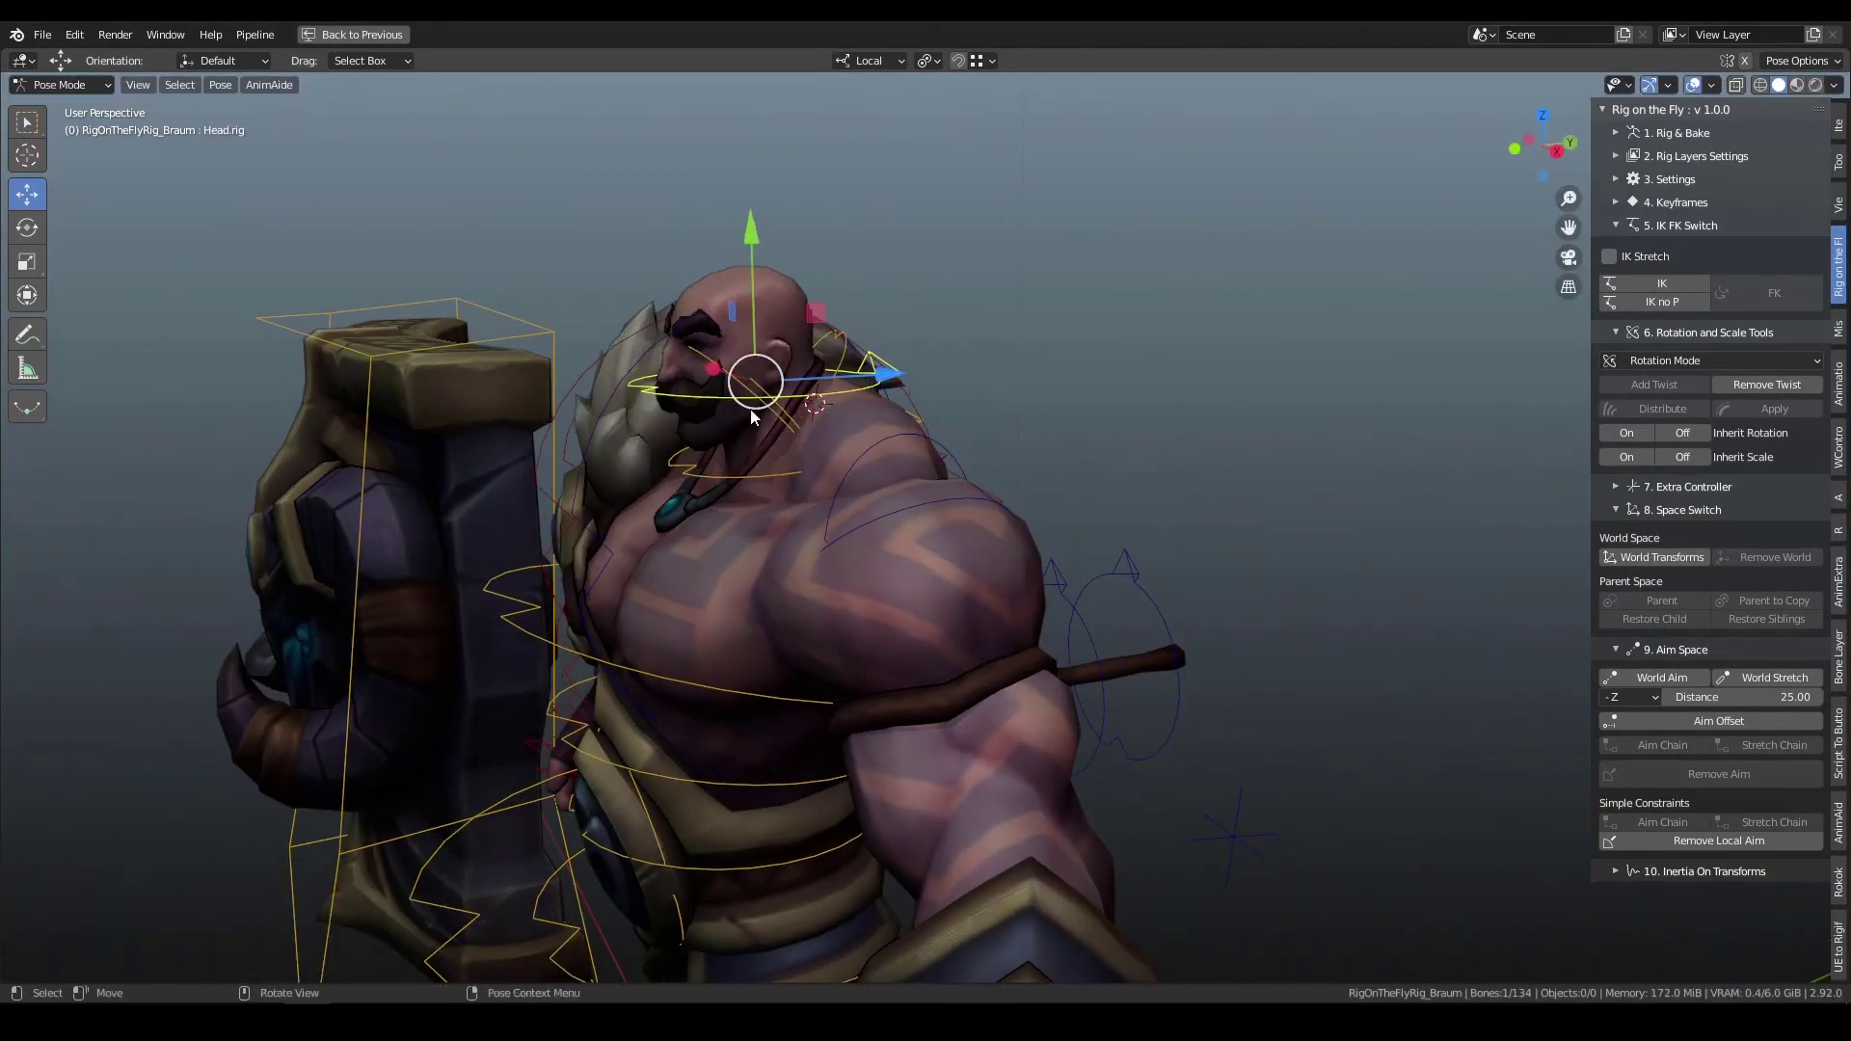
# - Set the Aim Space axis to -Z and the aim distance to 100
pyautogui.moveTo(534, 443); pyautogui.dragTo(904, 440, button='middle')
pyautogui.click(1629, 698)
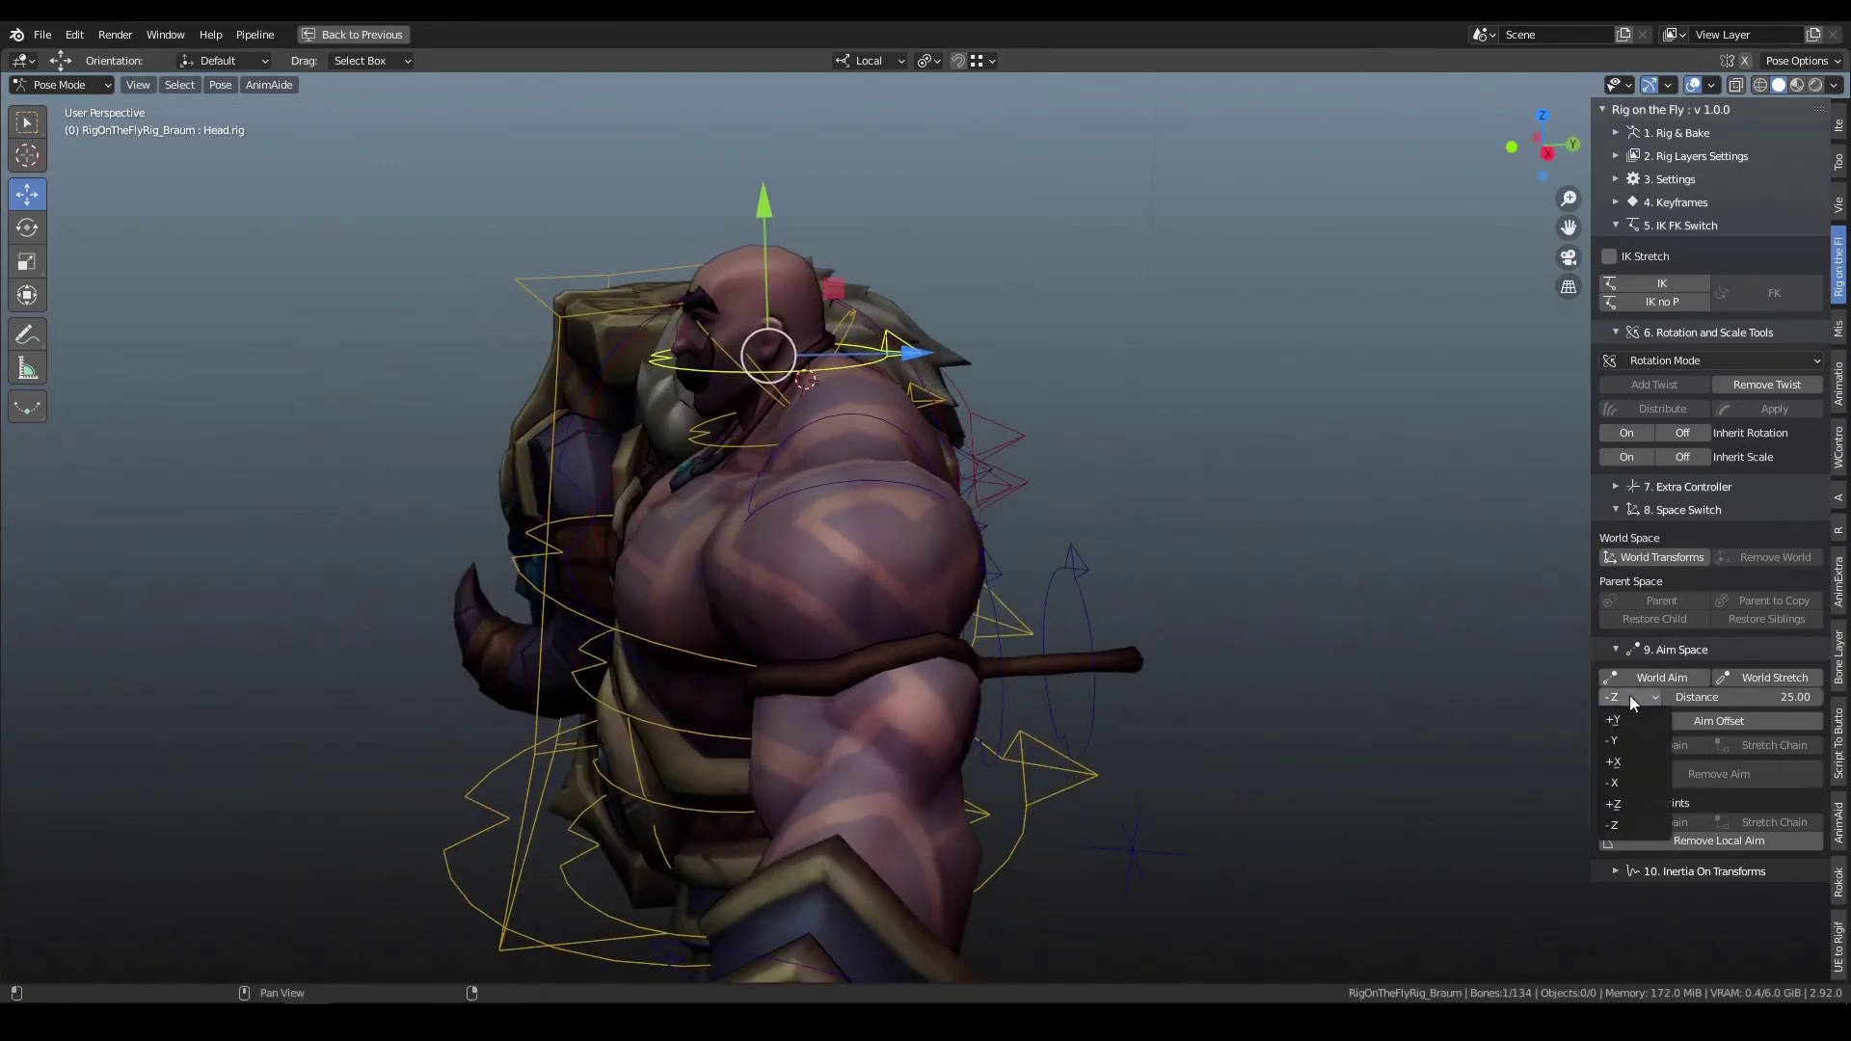
pyautogui.click(1627, 826)
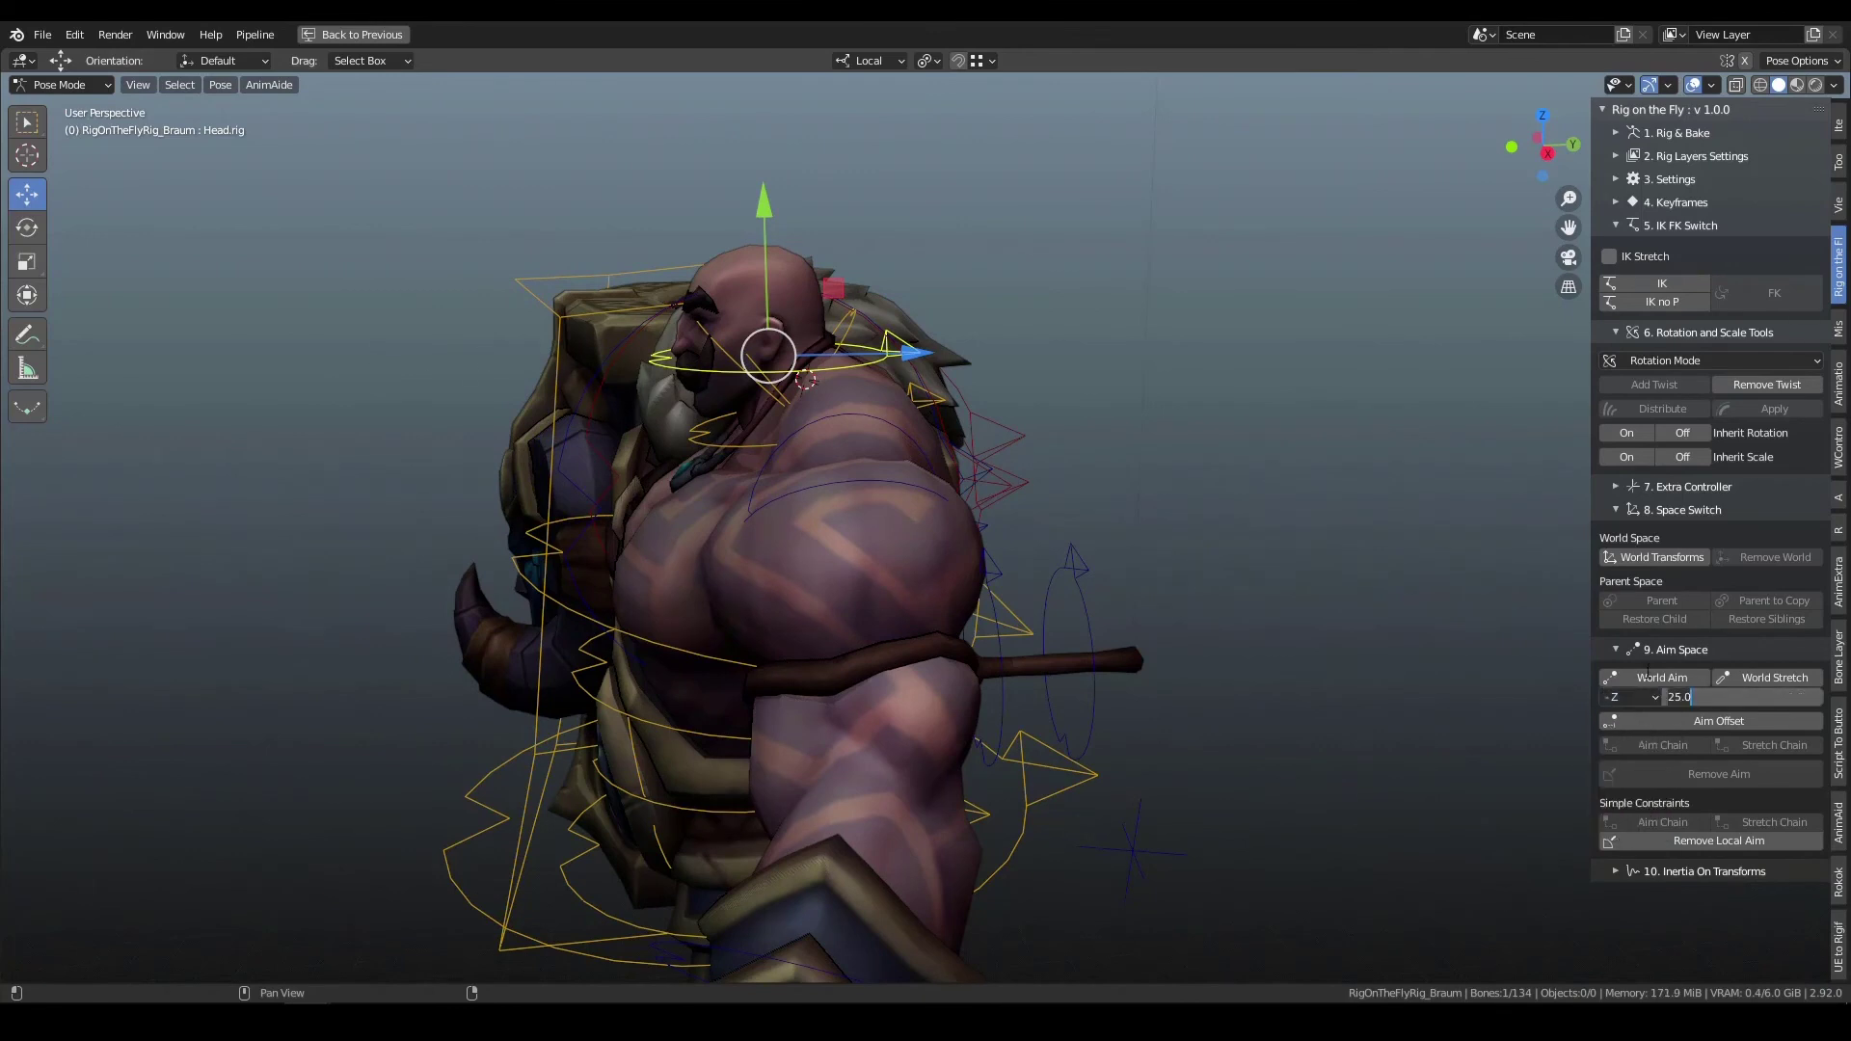
pyautogui.click(1735, 698)
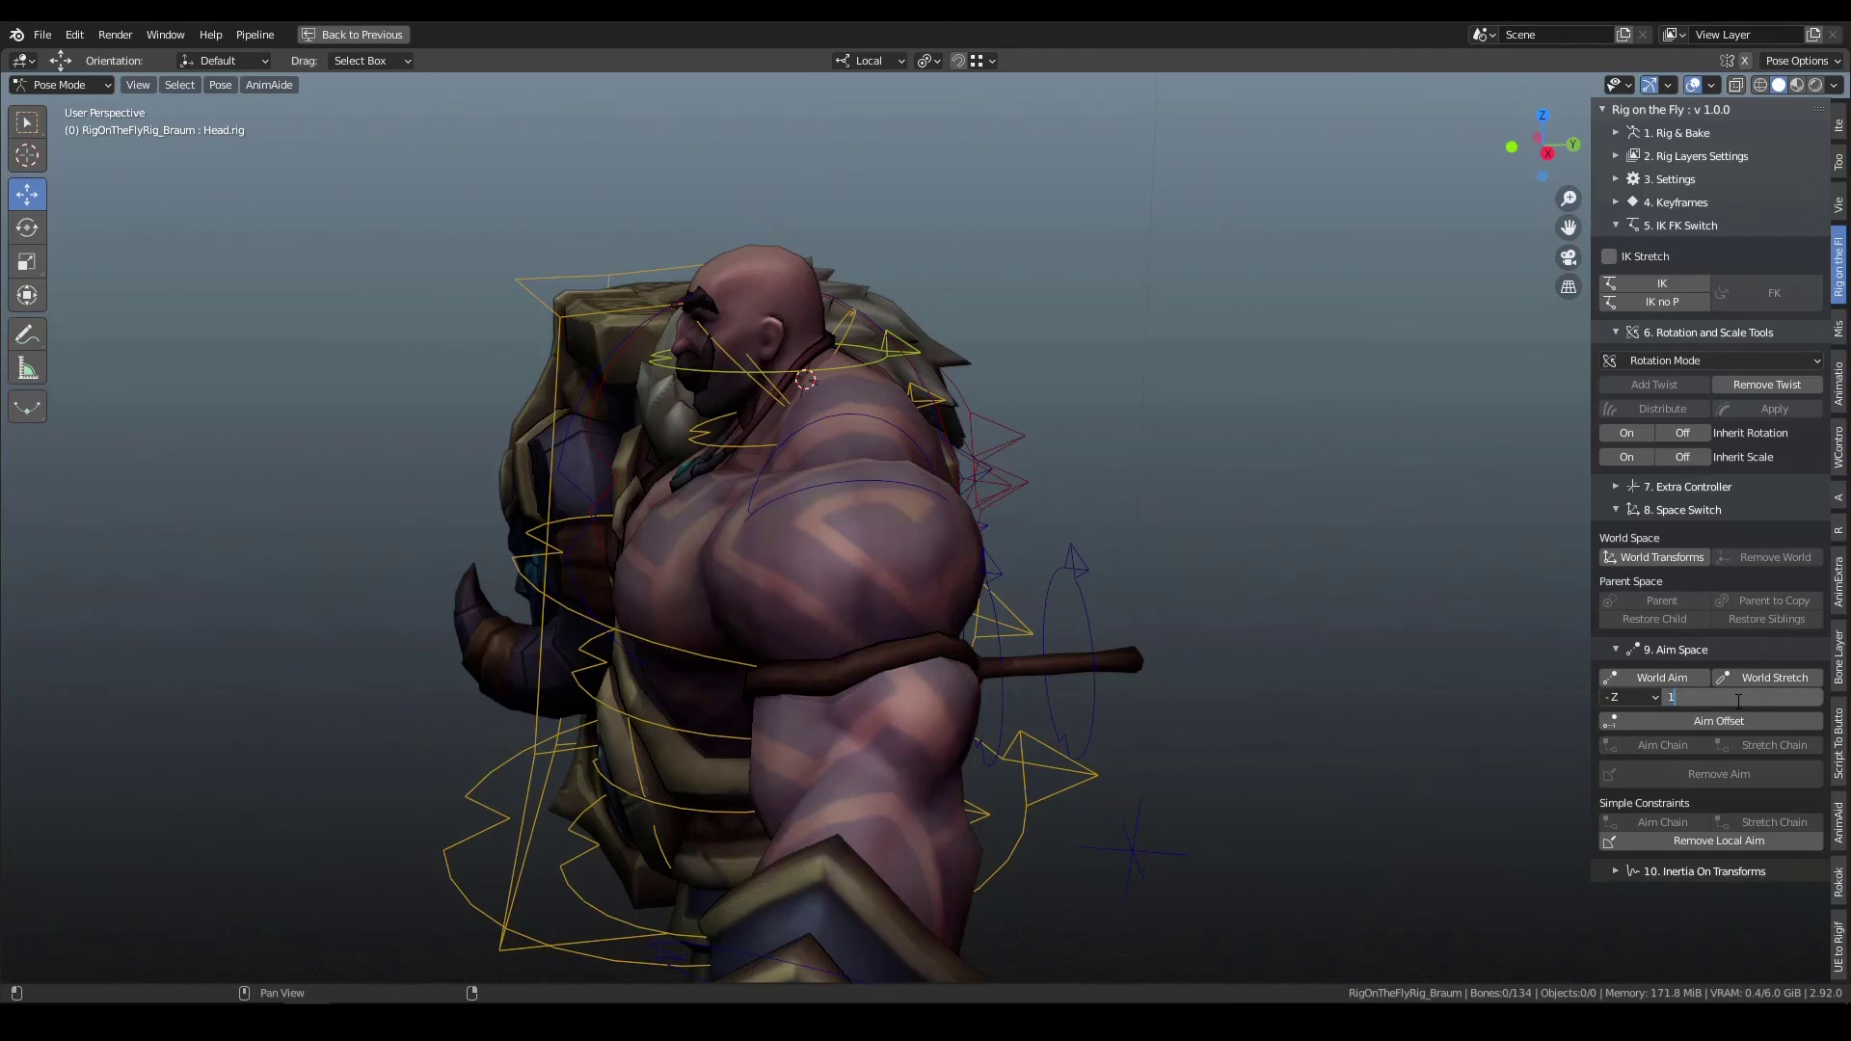
pyautogui.write('100')
pyautogui.press('Return')
# - Apply World Aim to the head controller and move its aim controller about -780.6 m along the local Y axis
pyautogui.moveTo(1165, 424); pyautogui.dragTo(1201, 437, button='middle')
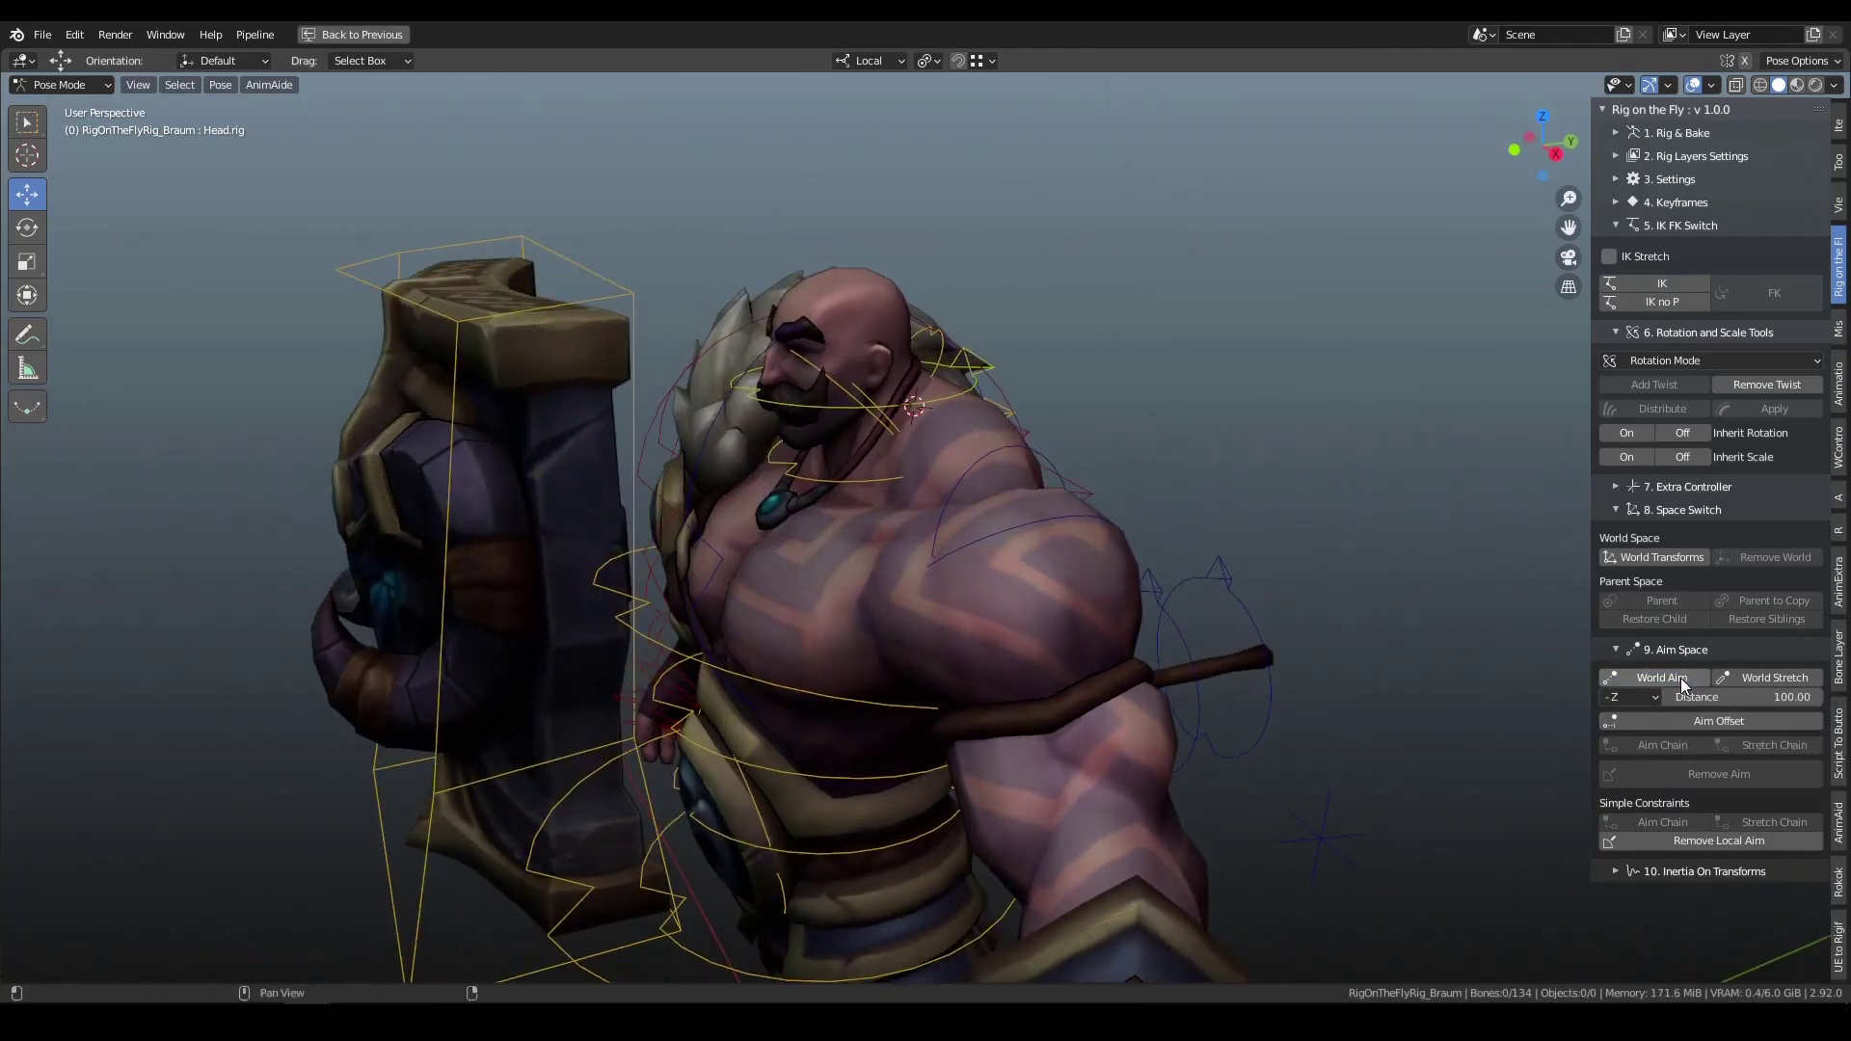
pyautogui.click(968, 386)
pyautogui.click(1646, 680)
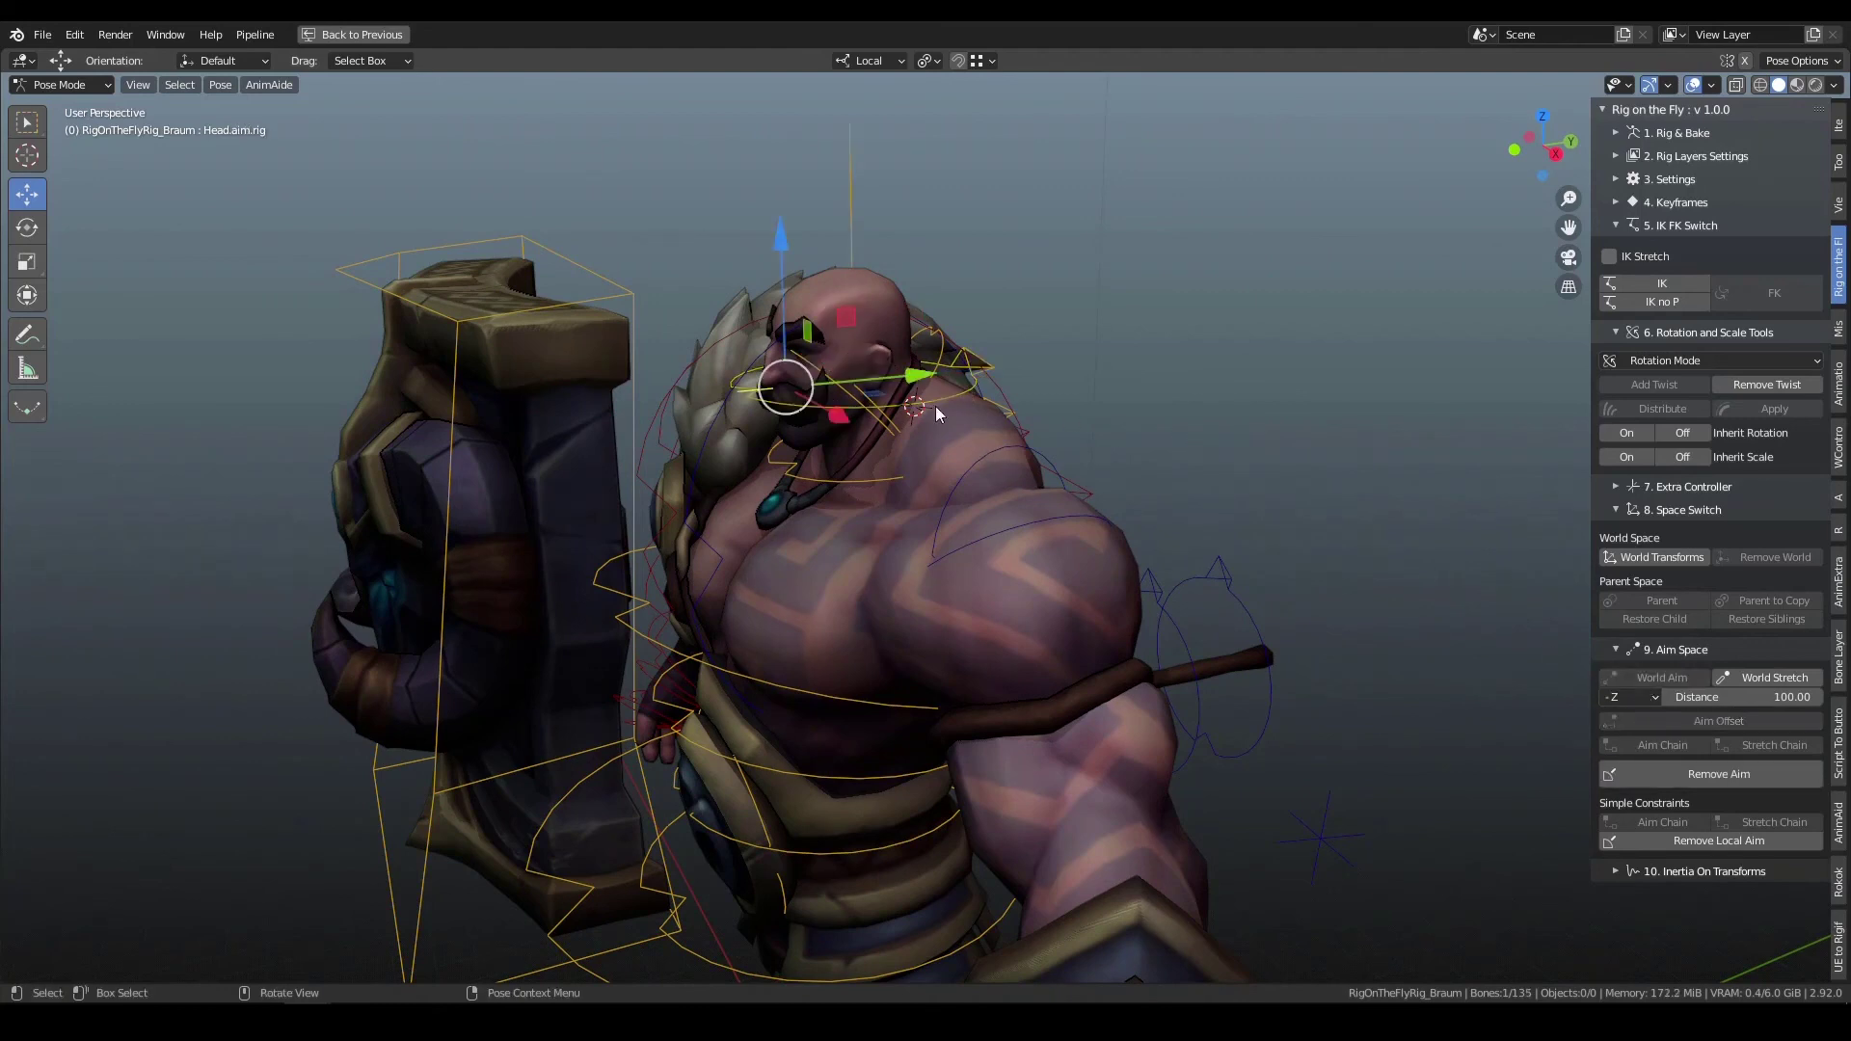
pyautogui.press('g')
pyautogui.press('y')
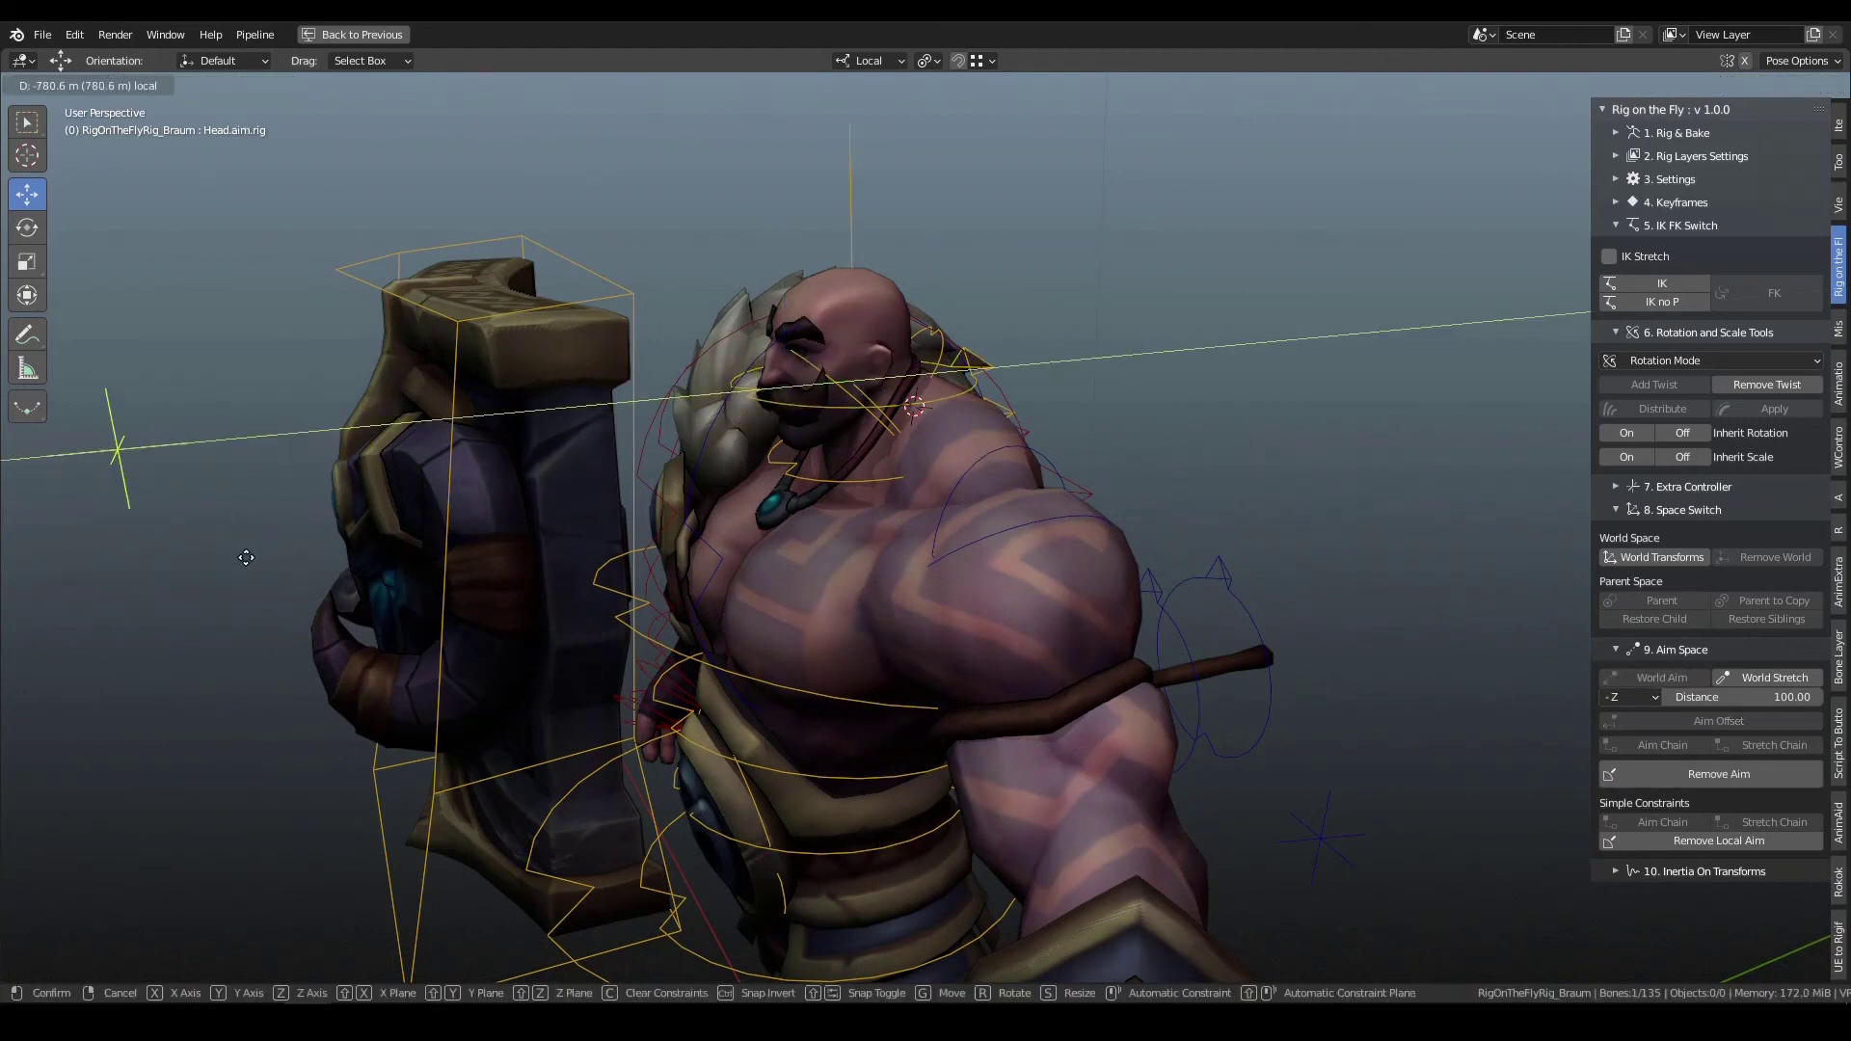
pyautogui.click(245, 557)
# - Move the head aim controller freely around in front of the character to steer the head, finishing slightly higher
pyautogui.press('g')
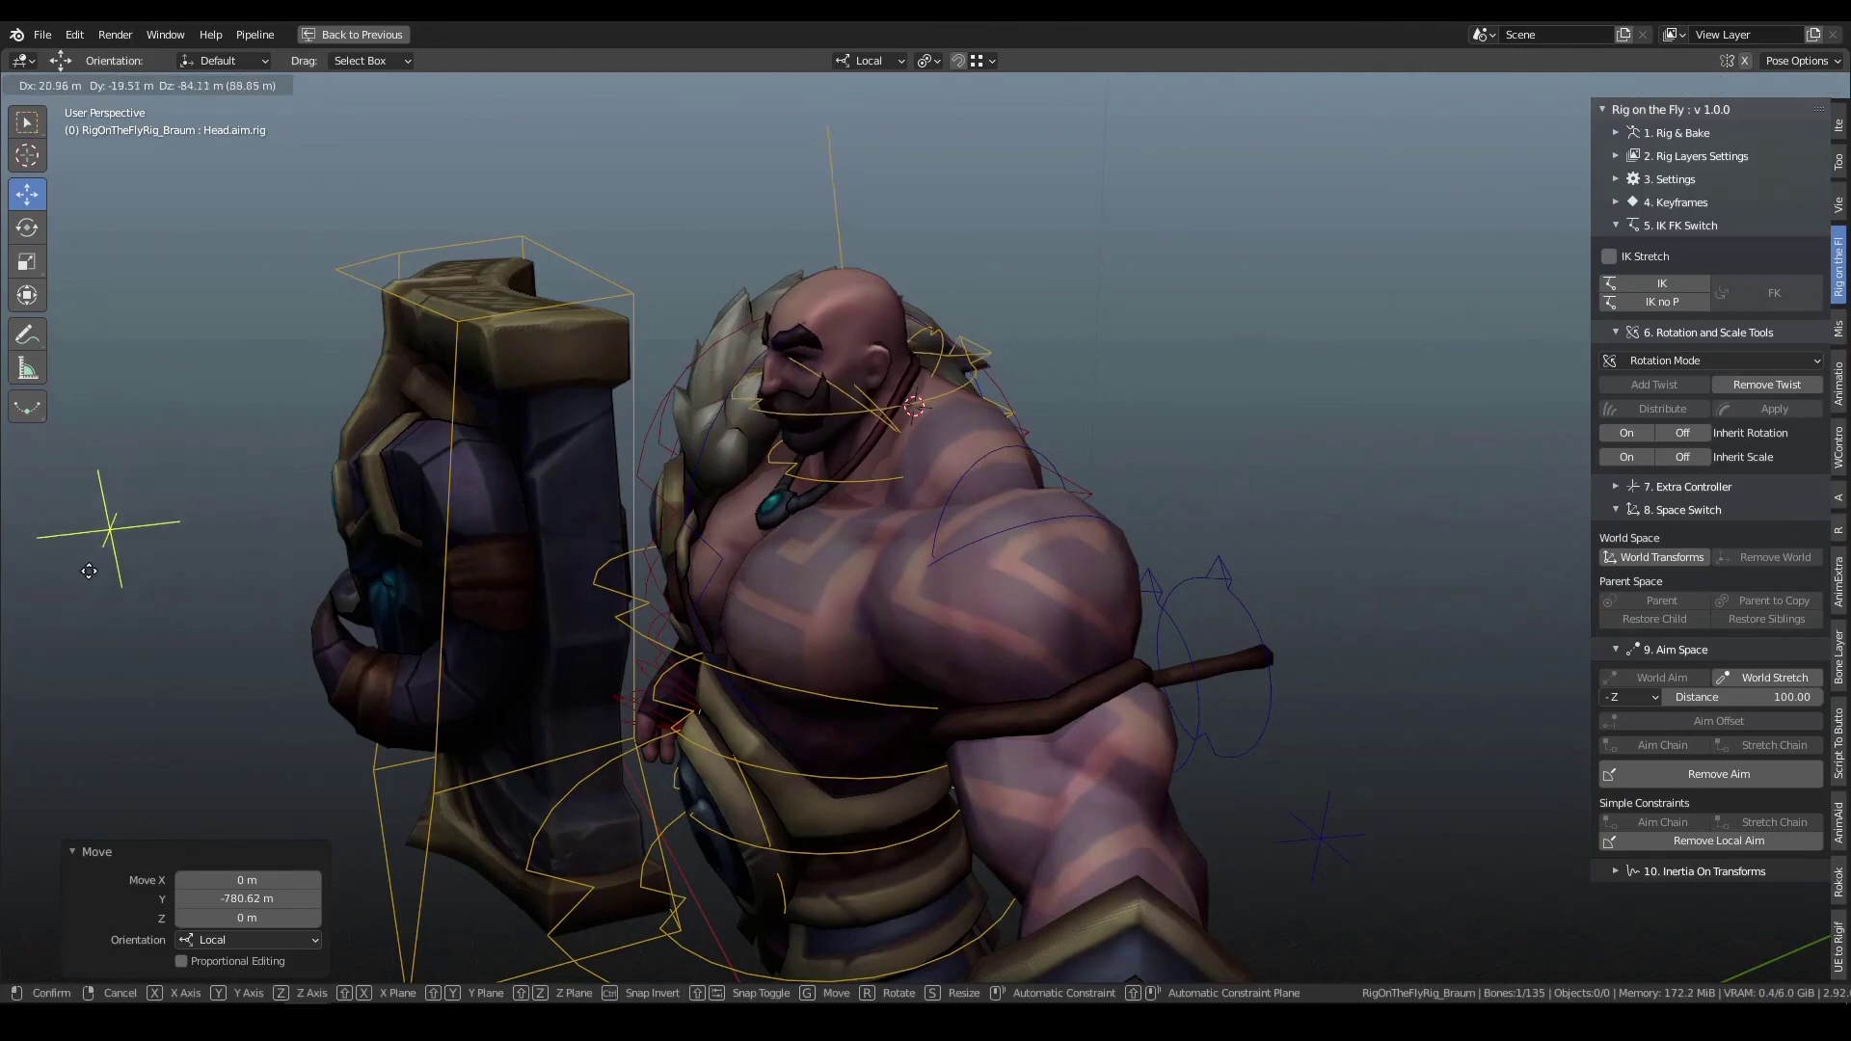
pyautogui.click(145, 424)
pyautogui.moveTo(250, 443); pyautogui.dragTo(373, 445, button='middle')
pyautogui.scroll(-4, 373, 439)
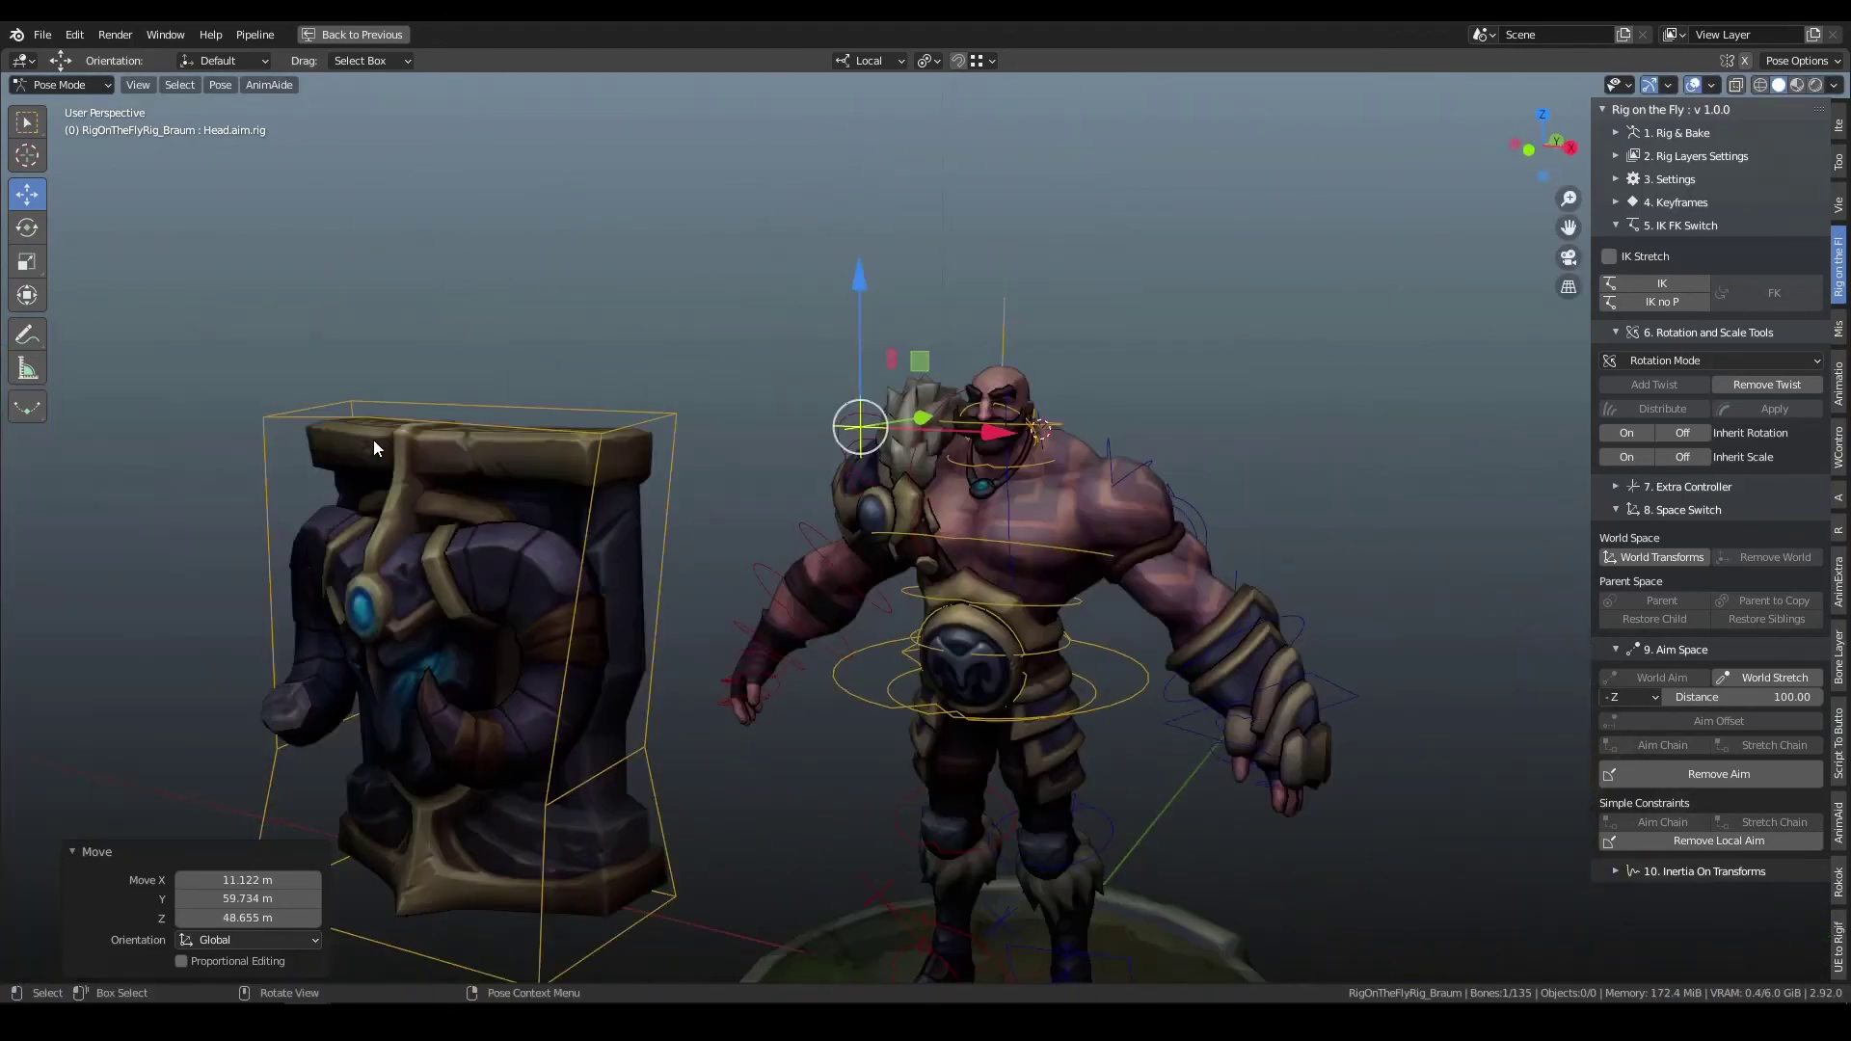
pyautogui.moveTo(872, 424); pyautogui.dragTo(834, 369)
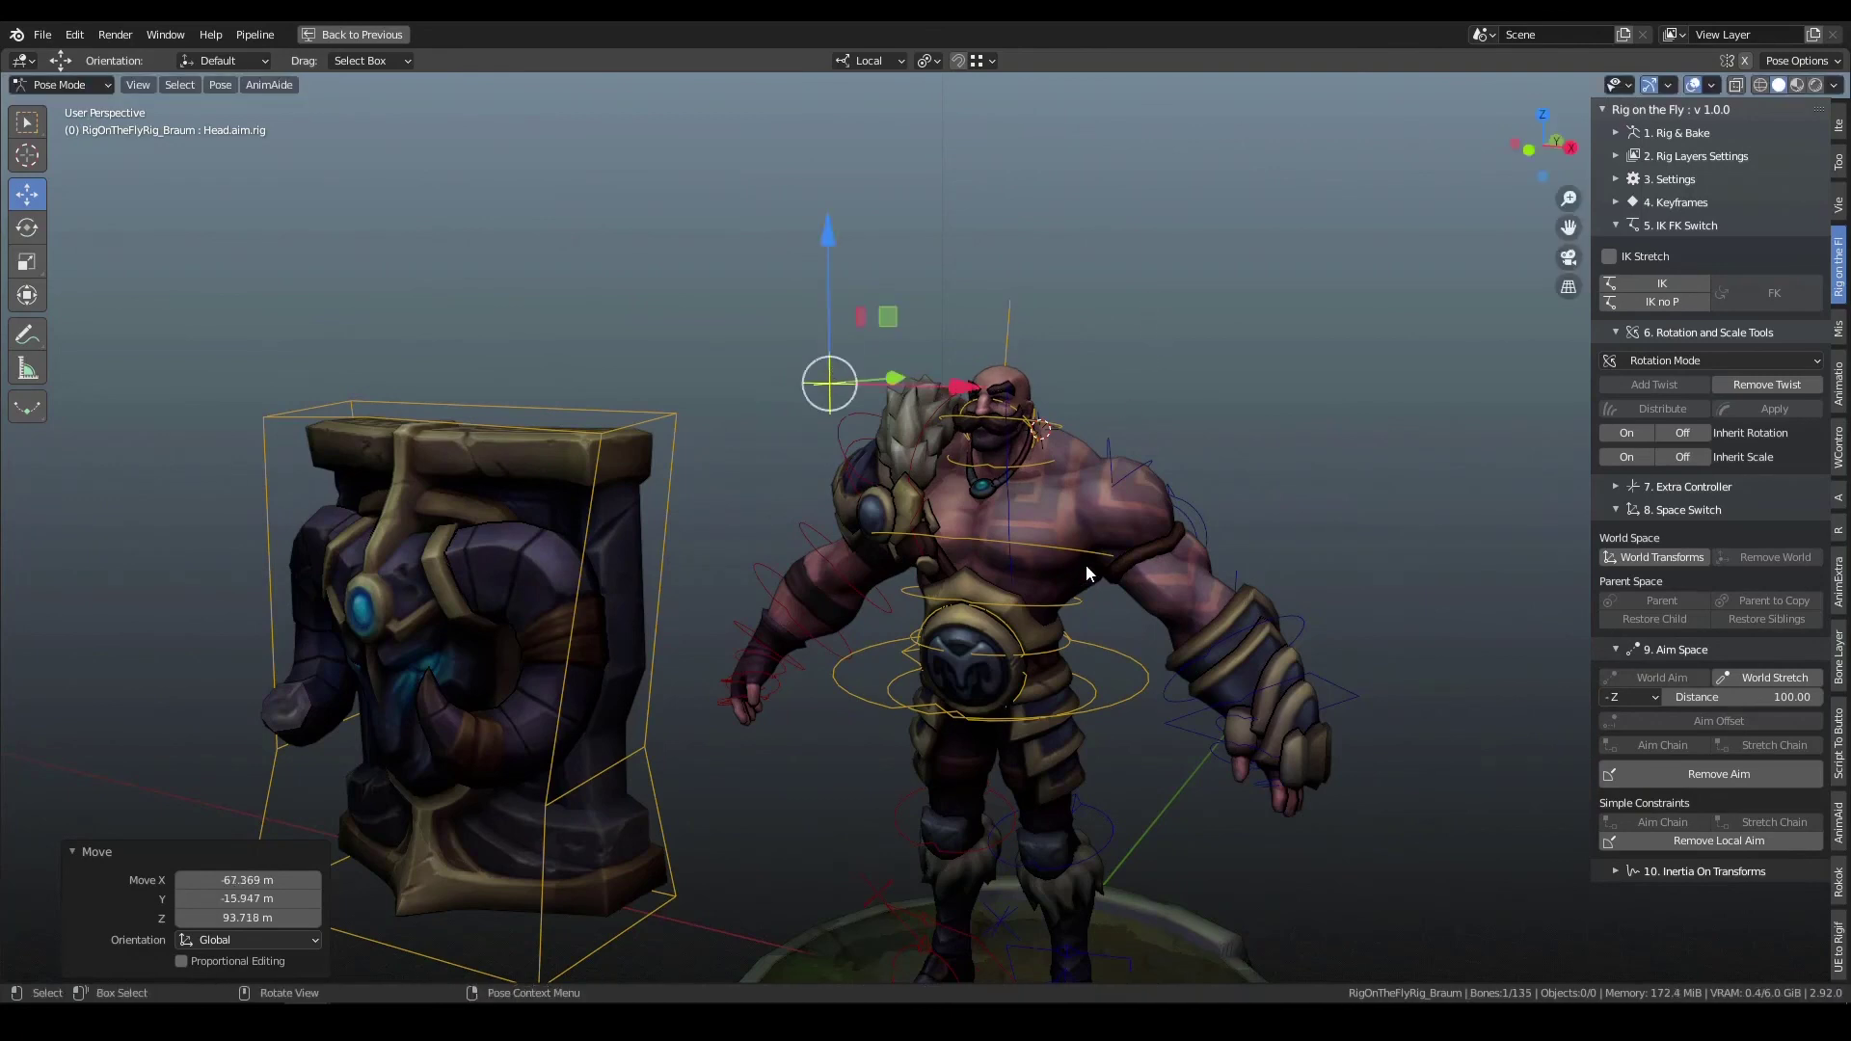
# - Try rotating the root controller and the Spine3 controller to test the head's world aim
pyautogui.click(1130, 661)
pyautogui.press('r')
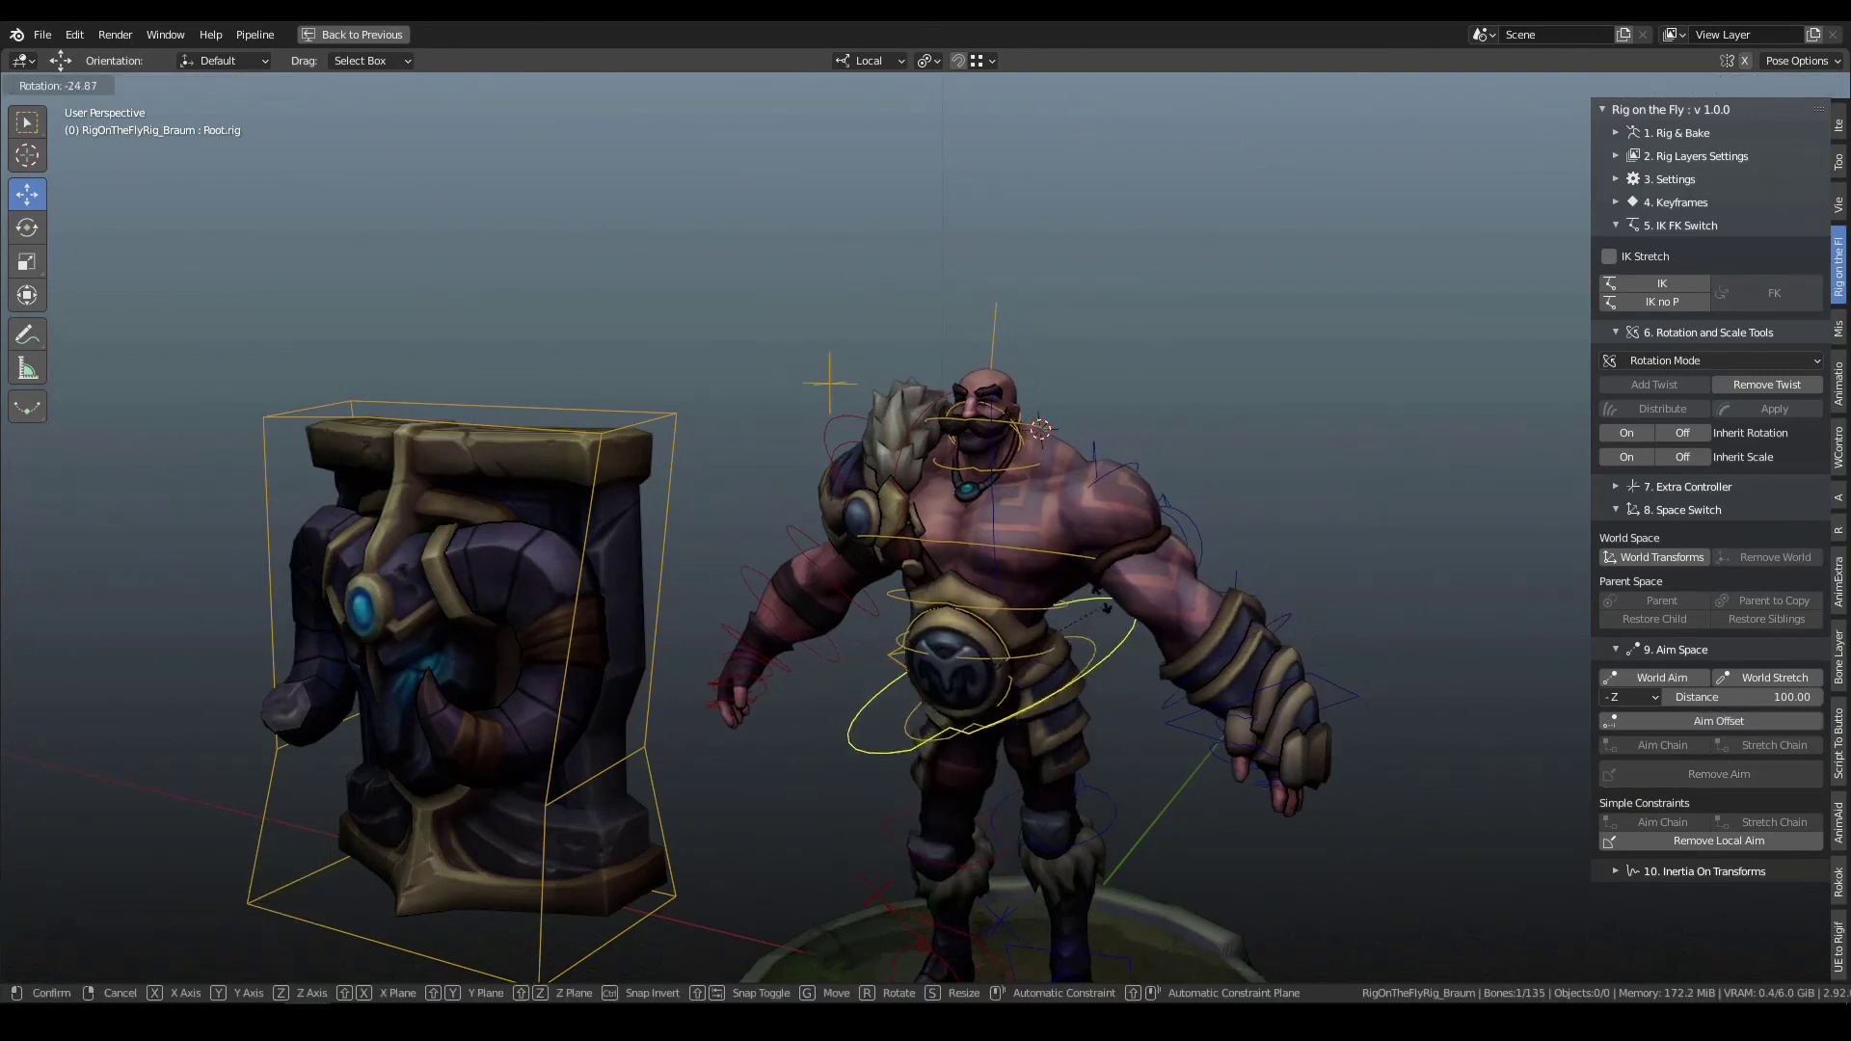
pyautogui.click(1124, 667)
pyautogui.click(1062, 548)
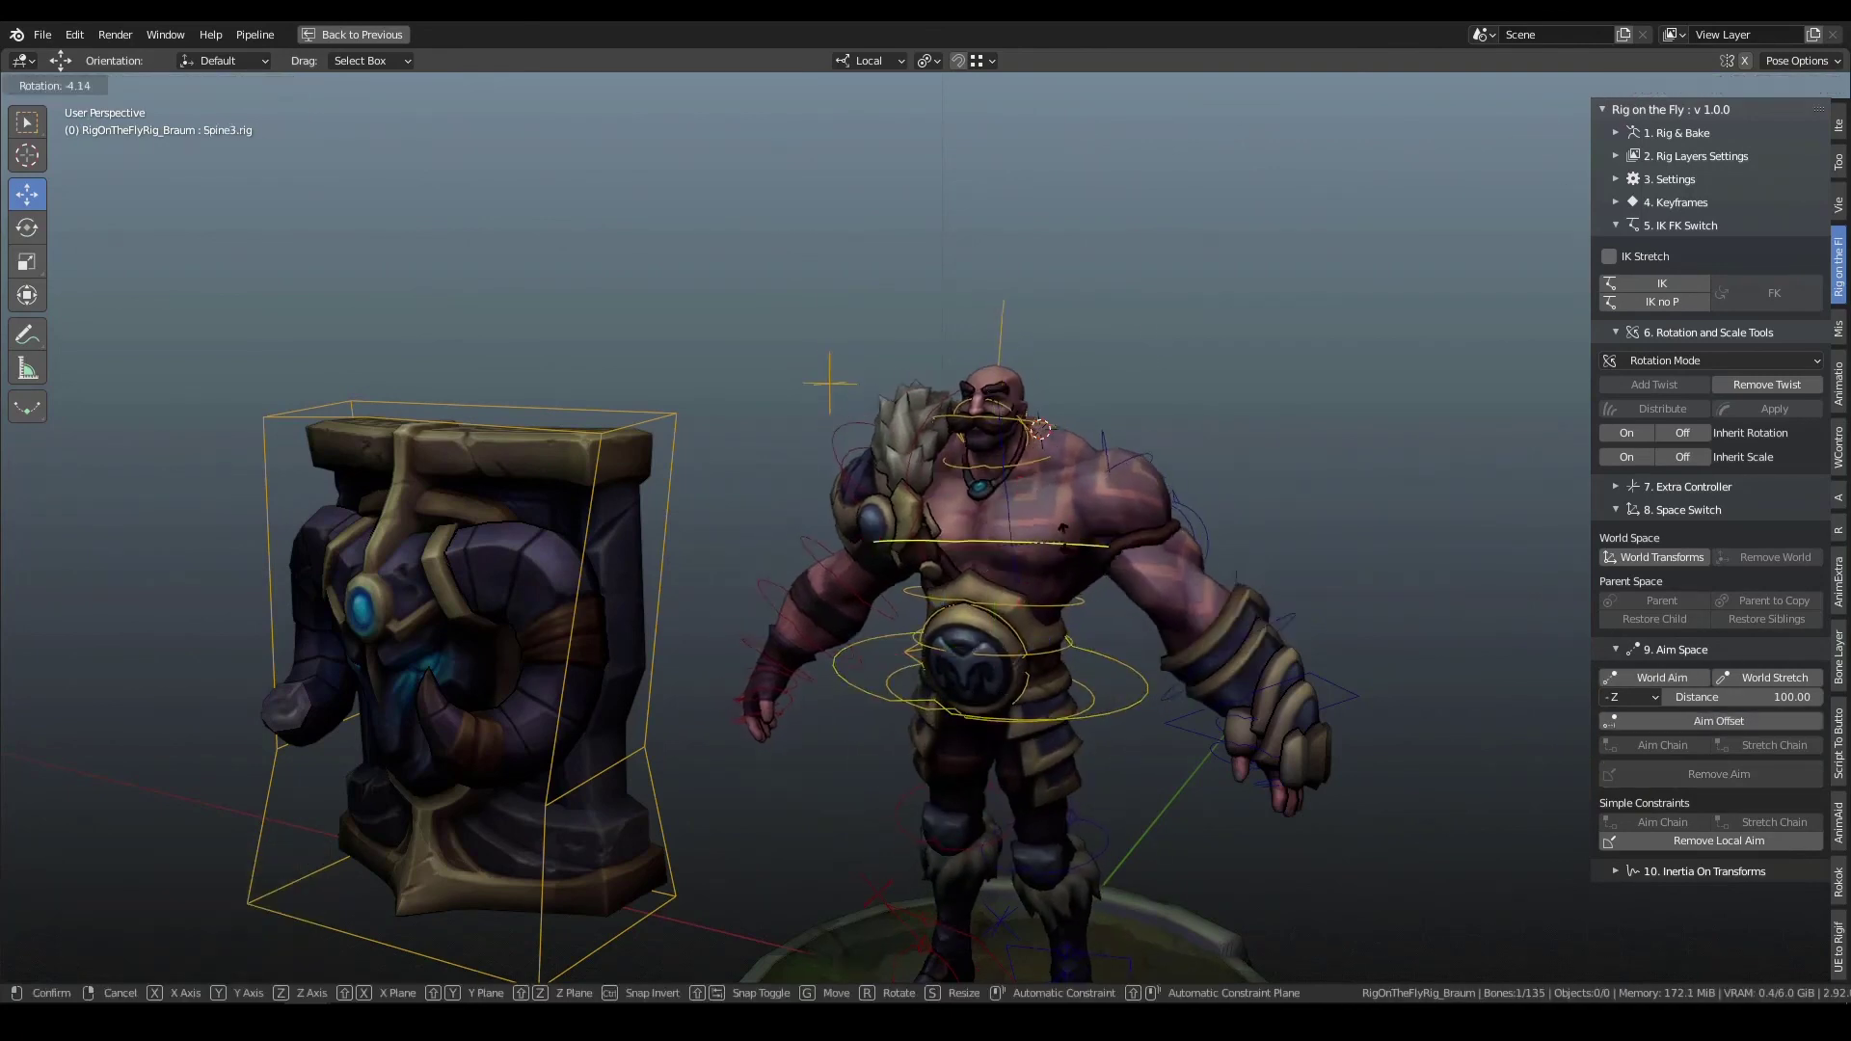
pyautogui.press('r')
pyautogui.click(1000, 542)
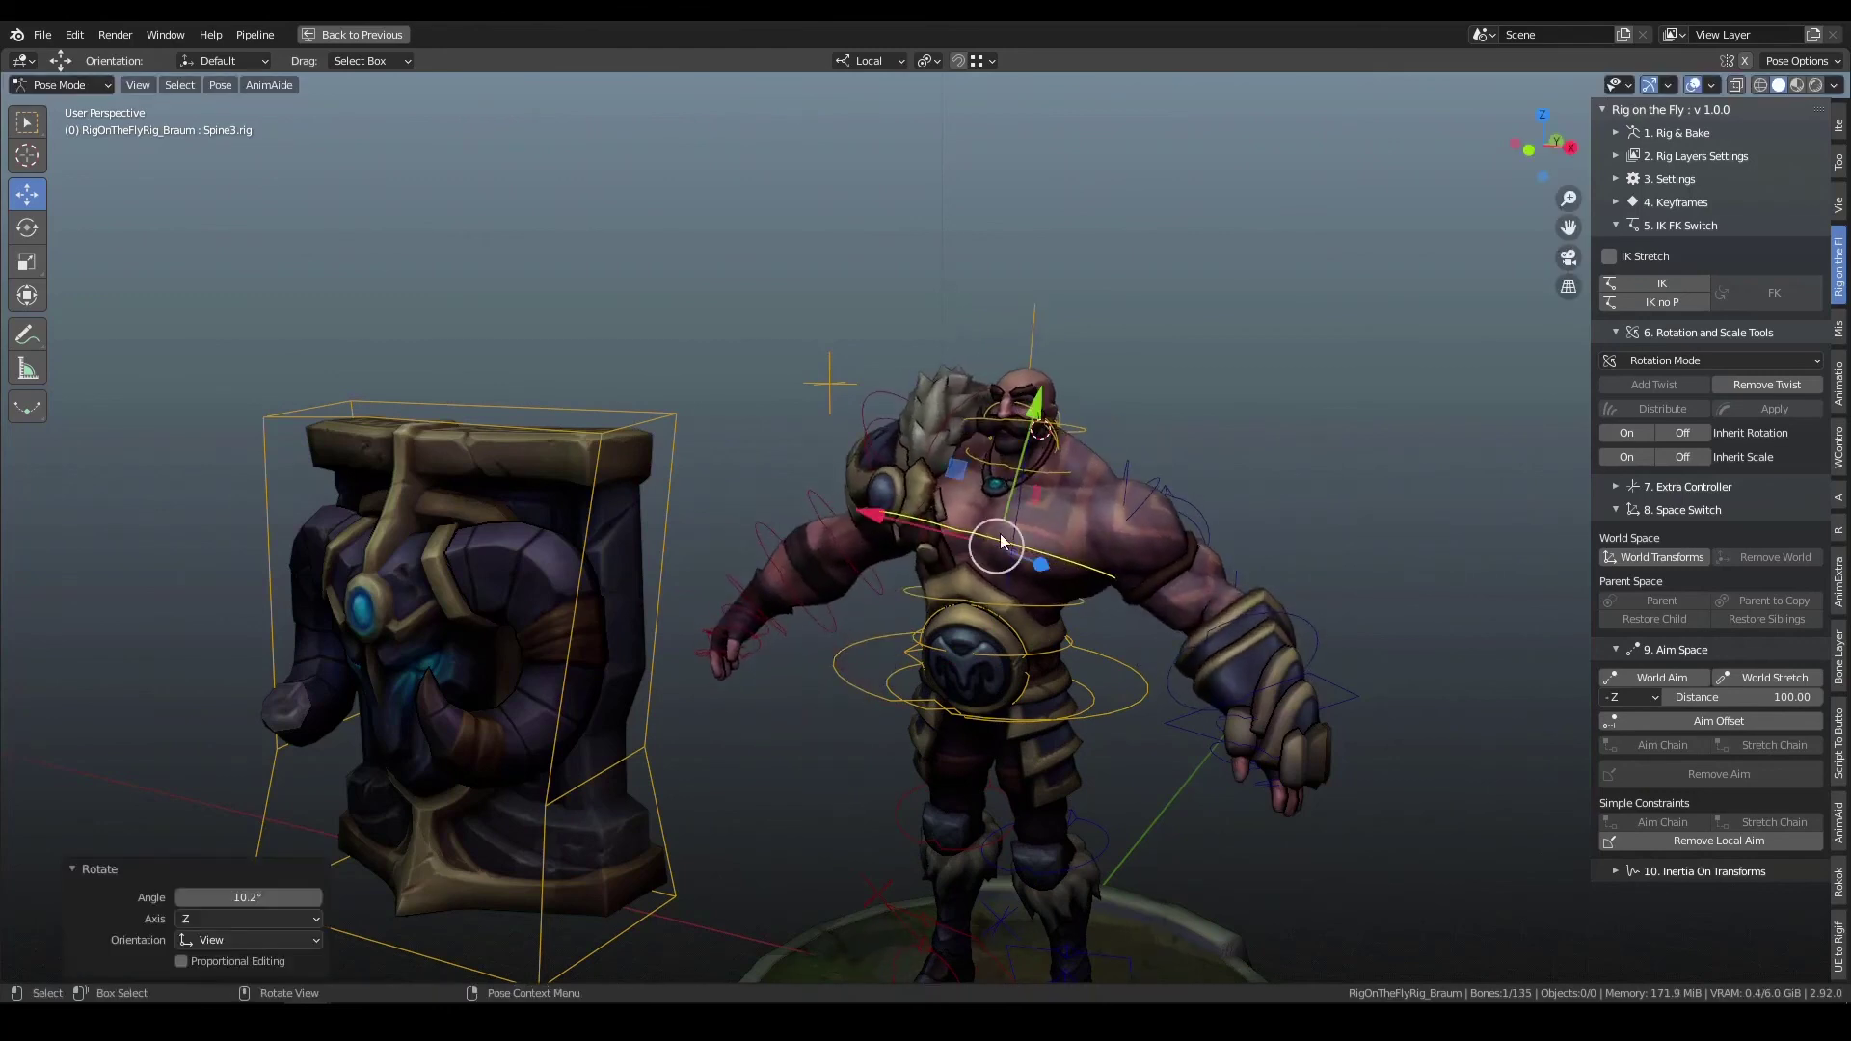
# - Move the head aim controller across to the character's left side, about 508 m in X, 233 m in Y and -79 m in Z
pyautogui.click(826, 390)
pyautogui.press('g')
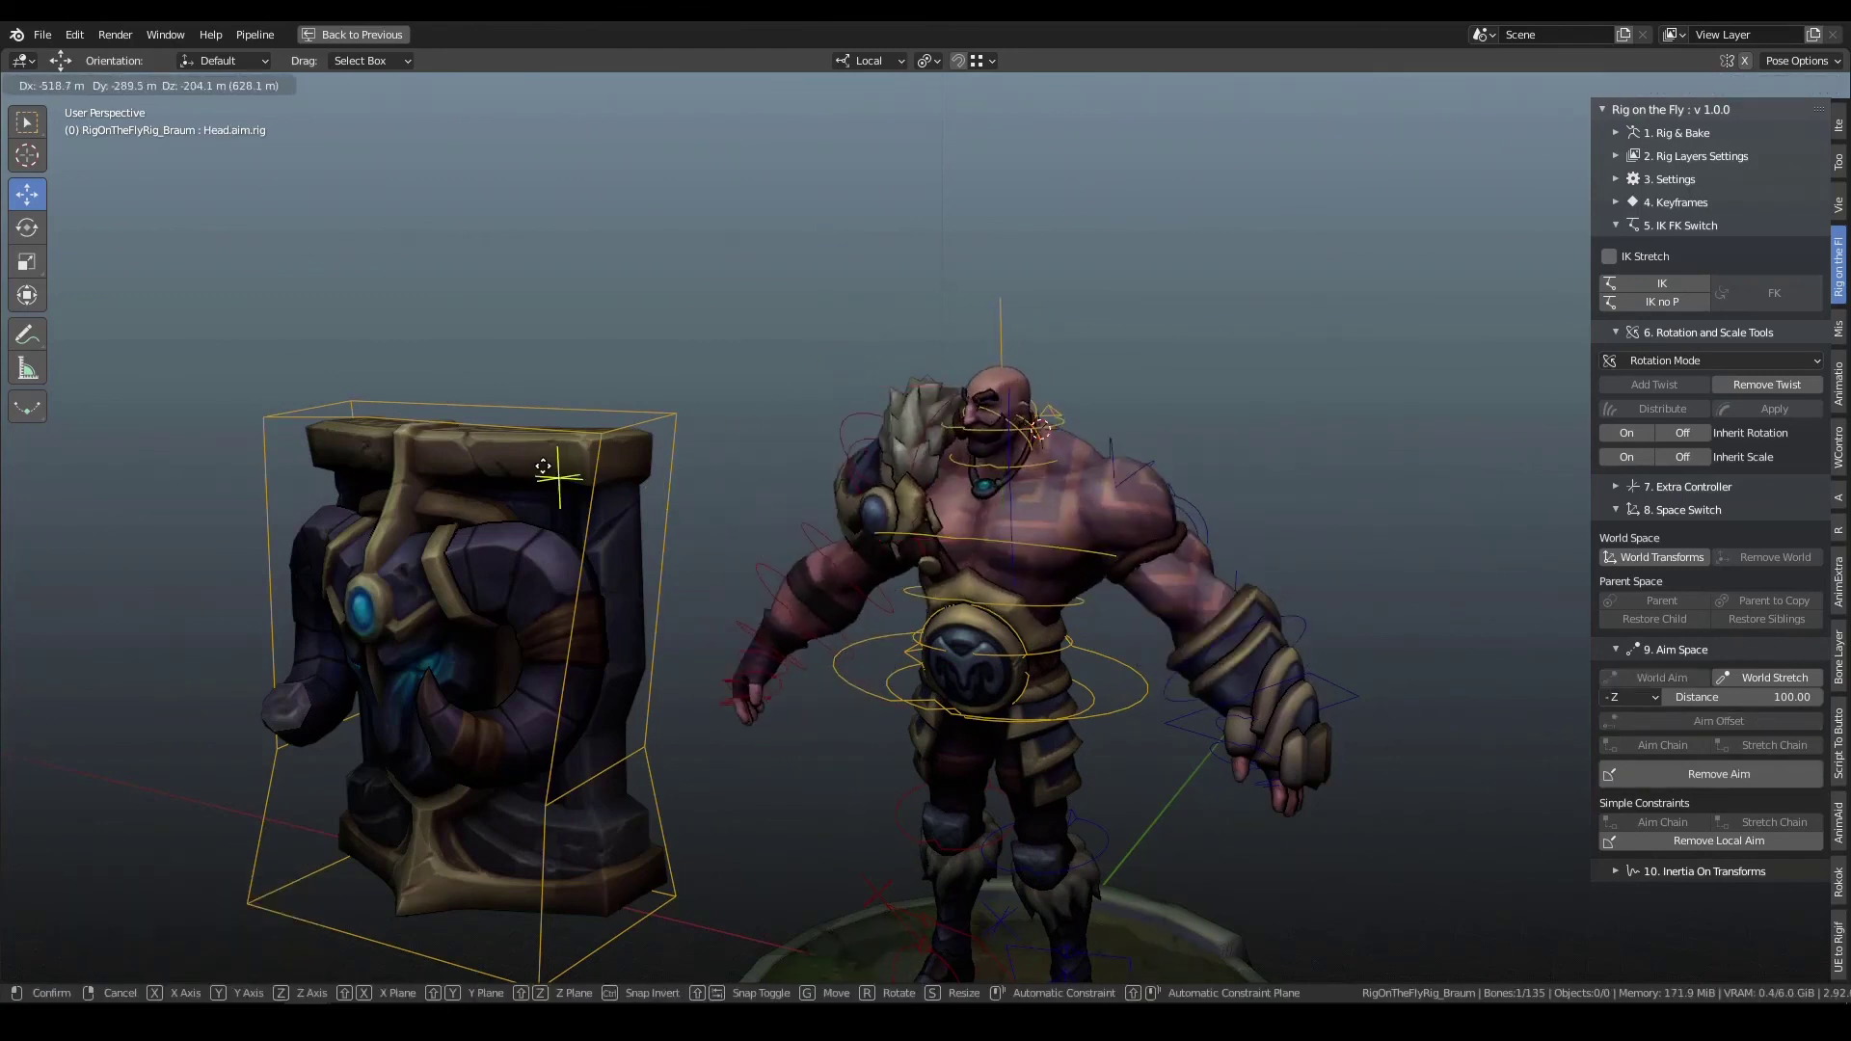
pyautogui.click(1072, 413)
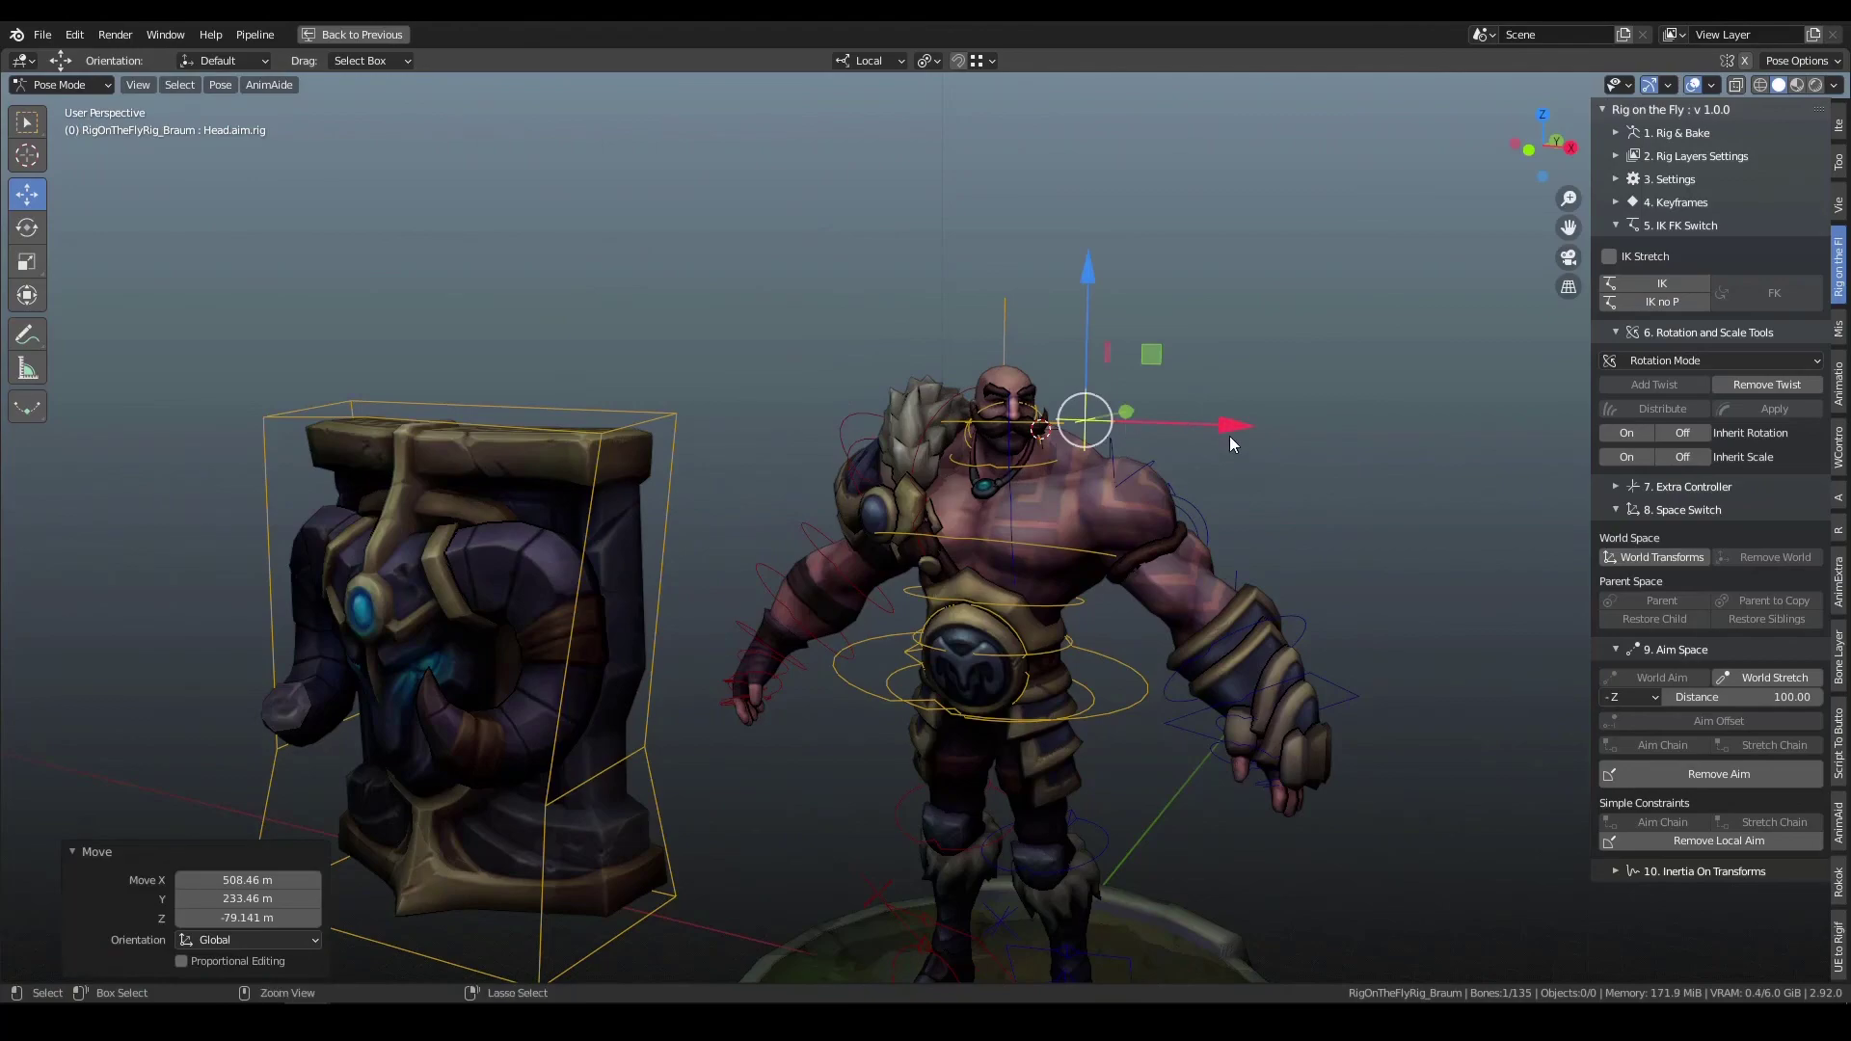